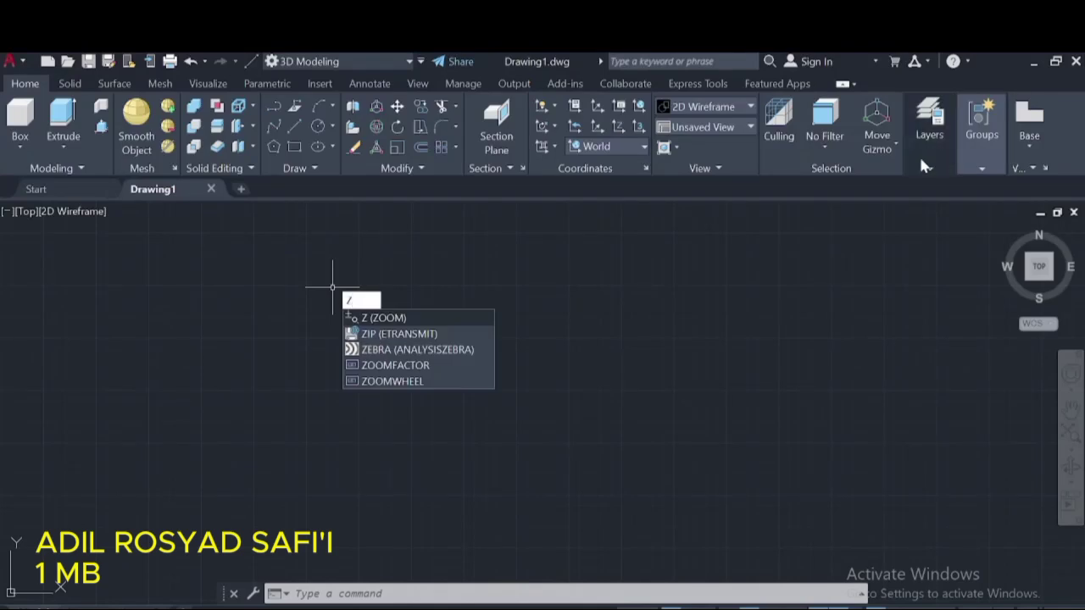
- Open the Layer Properties Manager and set layer 0's colour to cyan
click(919, 152)
click(872, 205)
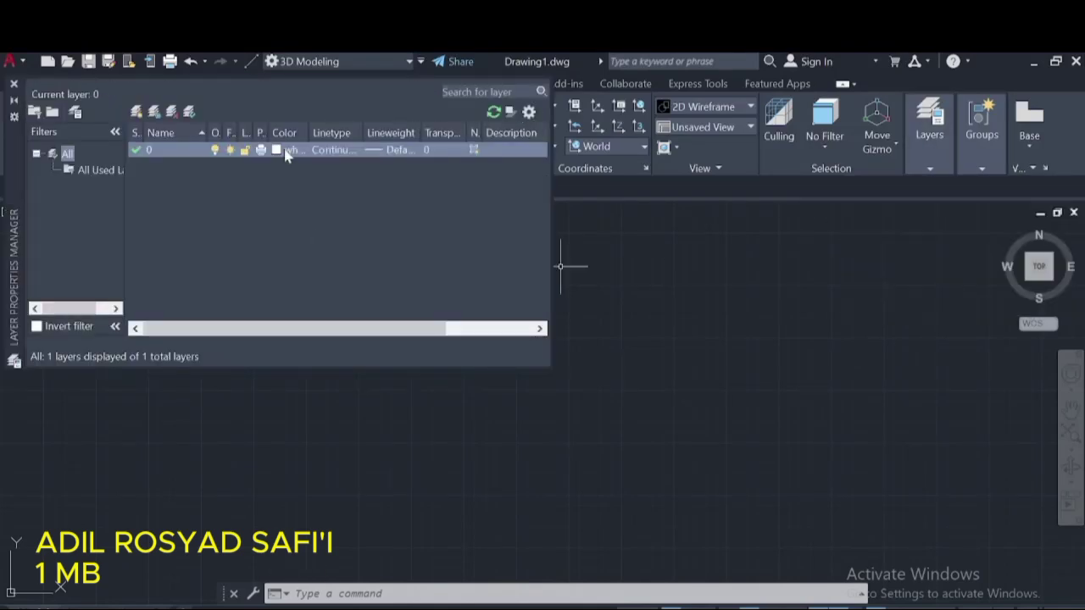
click(279, 150)
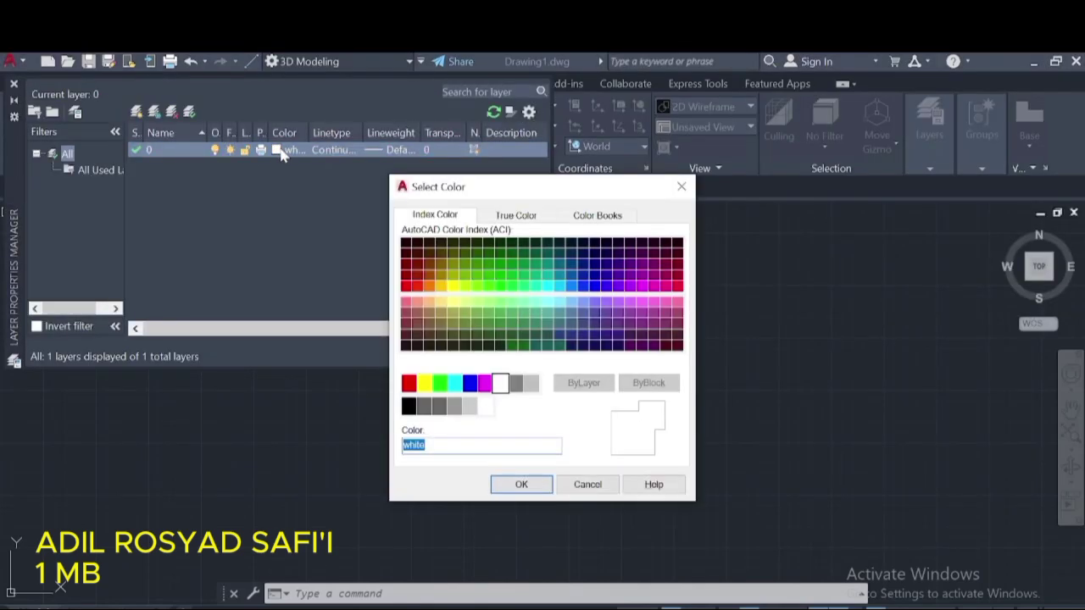
click(455, 383)
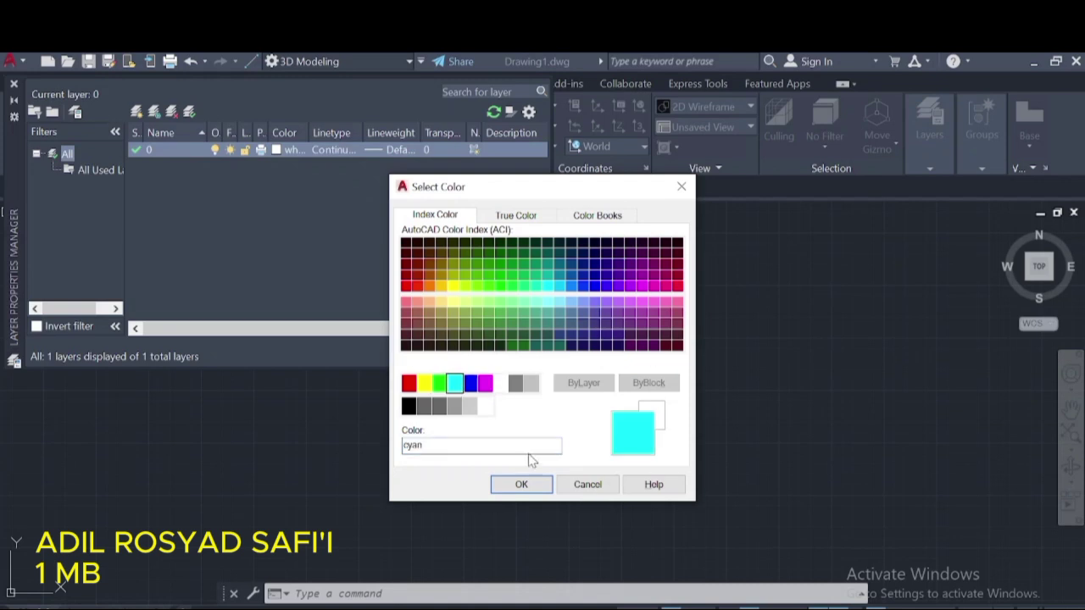
click(521, 484)
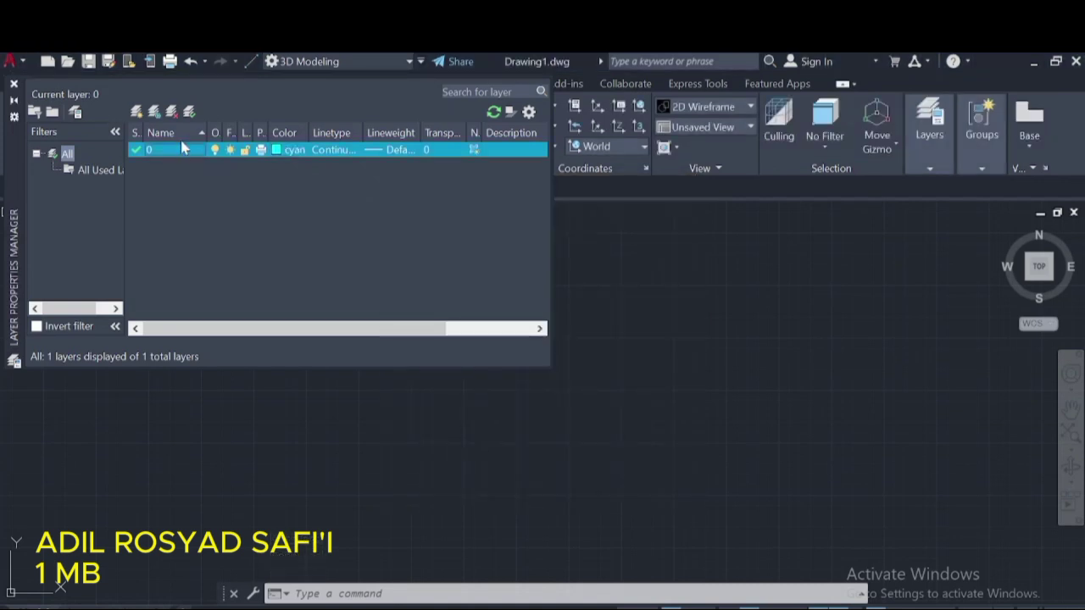
- Attempt to rename layer 0, dismiss the cannot-rename warning, and reselect layer 0
click(159, 151)
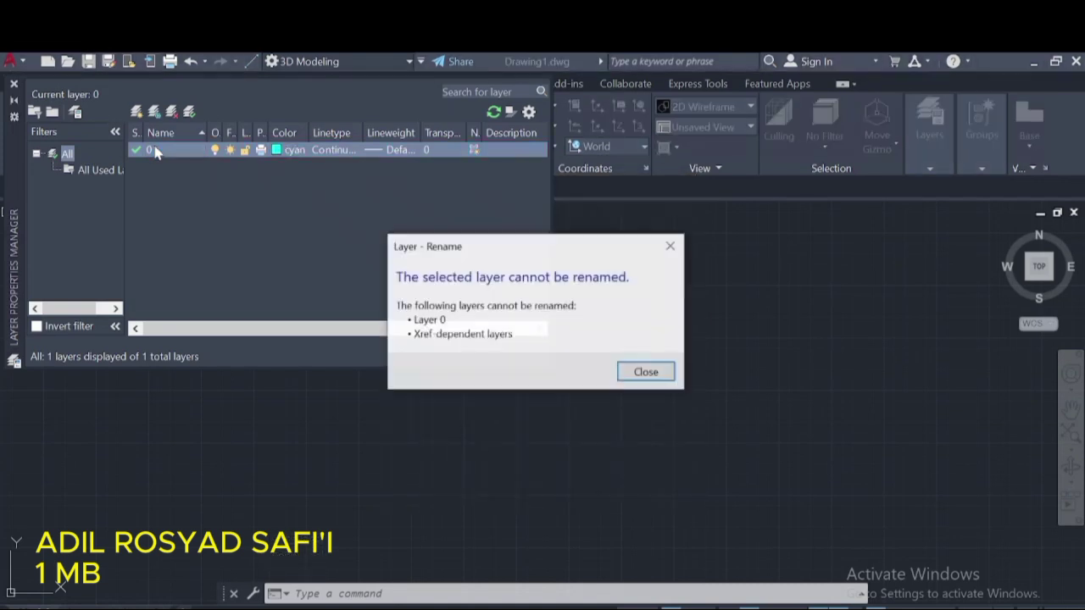
click(704, 447)
click(153, 152)
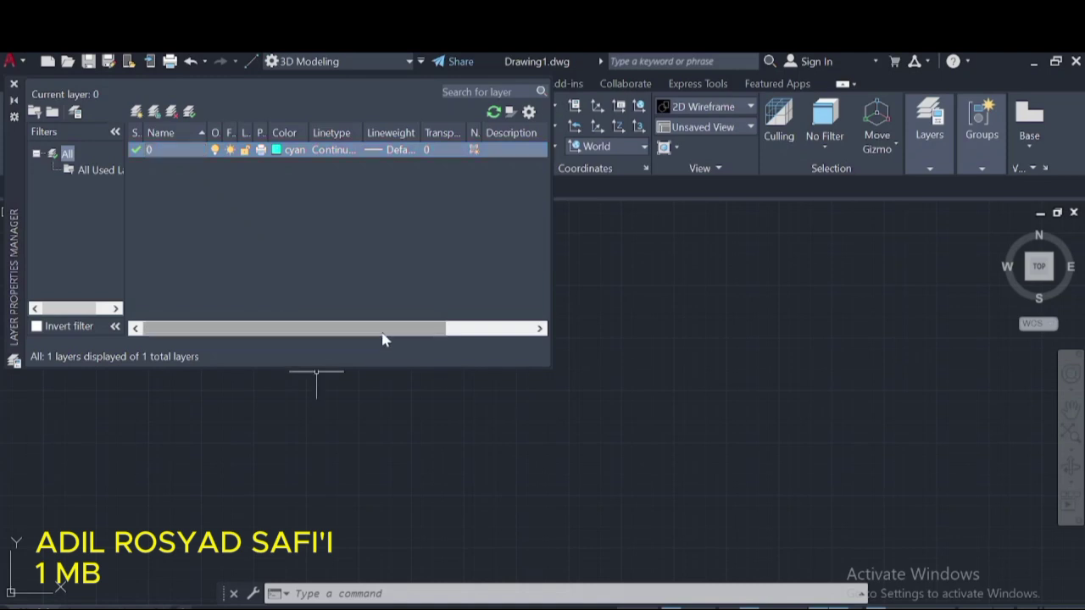
- Add a new layer and set layer 0's colour back to white
click(137, 112)
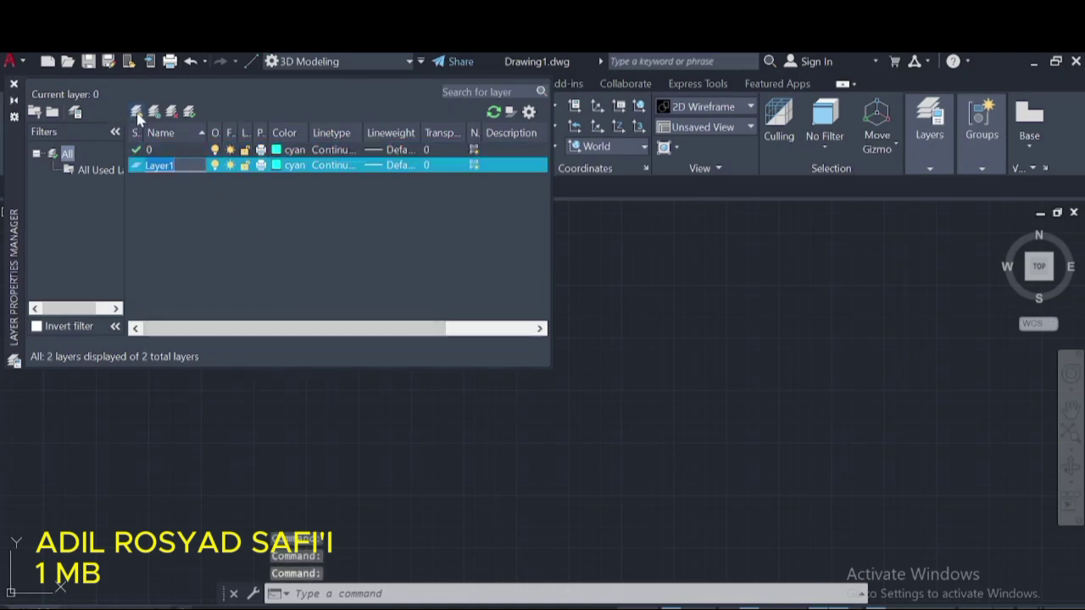
click(275, 149)
click(500, 383)
click(521, 484)
click(187, 165)
click(180, 164)
text(g1)
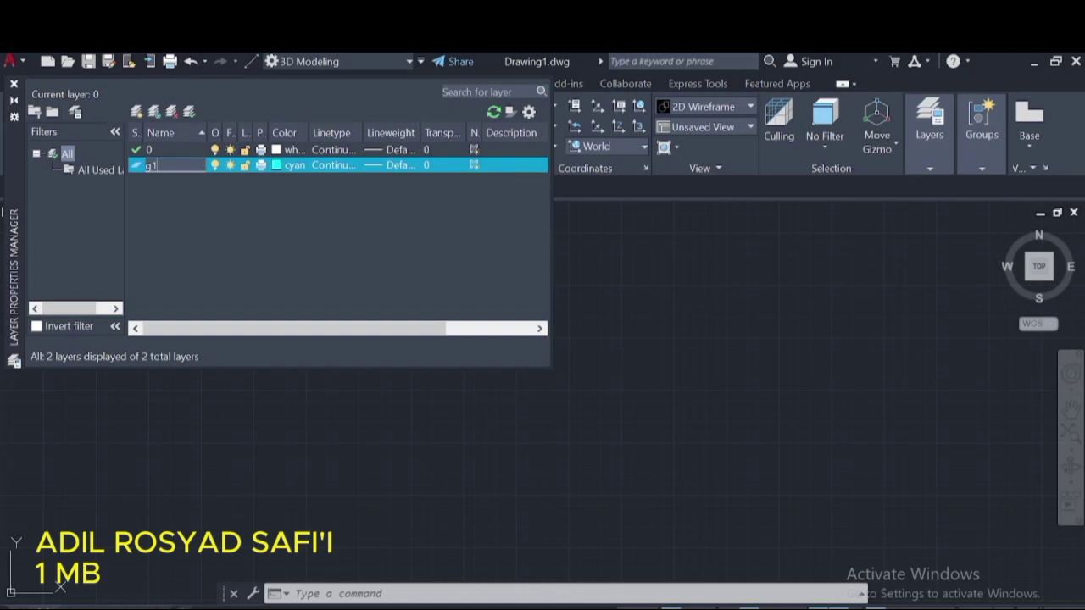
- Add a second layer coloured 110 and make it current
click(136, 112)
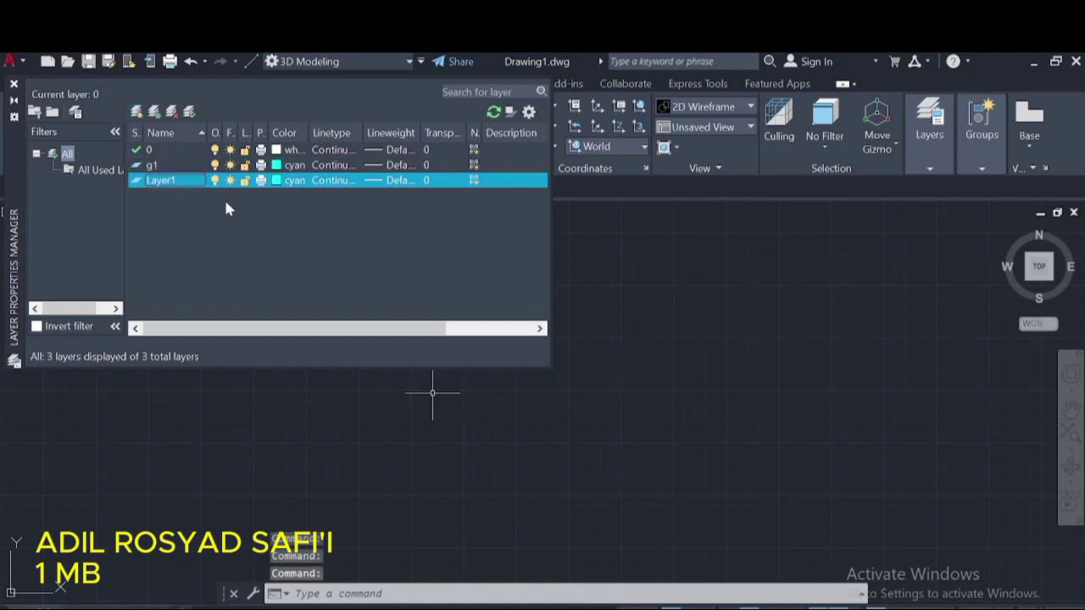
click(280, 180)
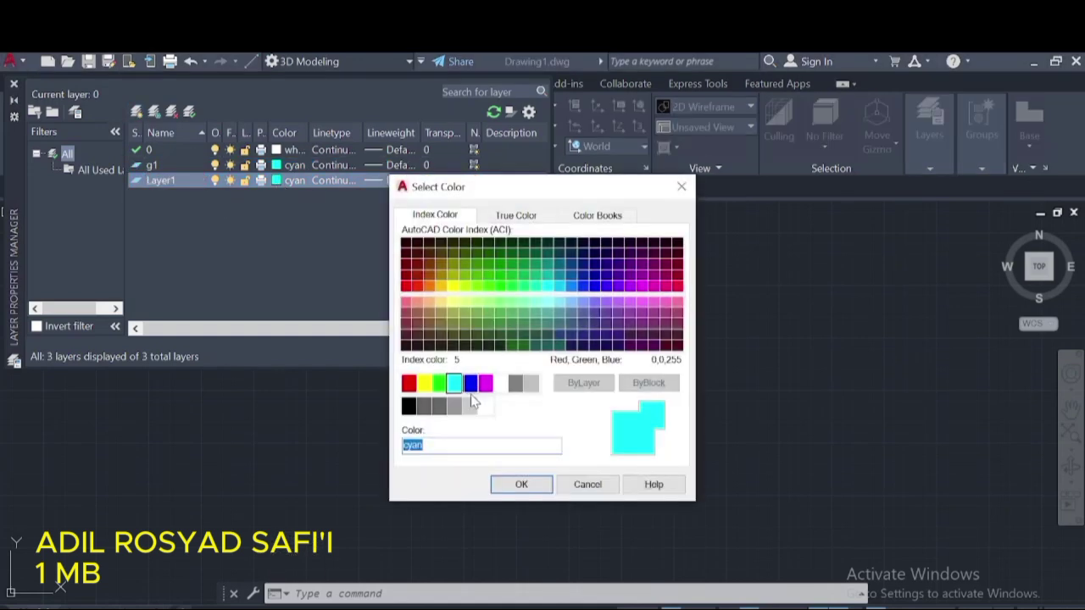
click(524, 286)
click(522, 484)
double_click(187, 181)
text(g2)
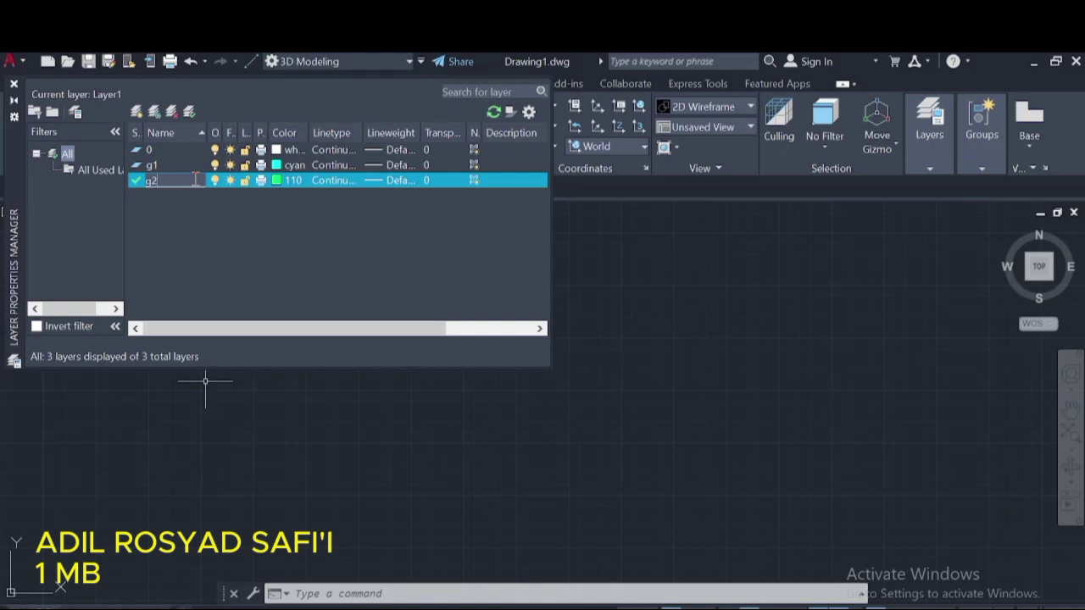
- Add layer g3 and colour it purple 200
click(136, 112)
text(g3)
key(Return)
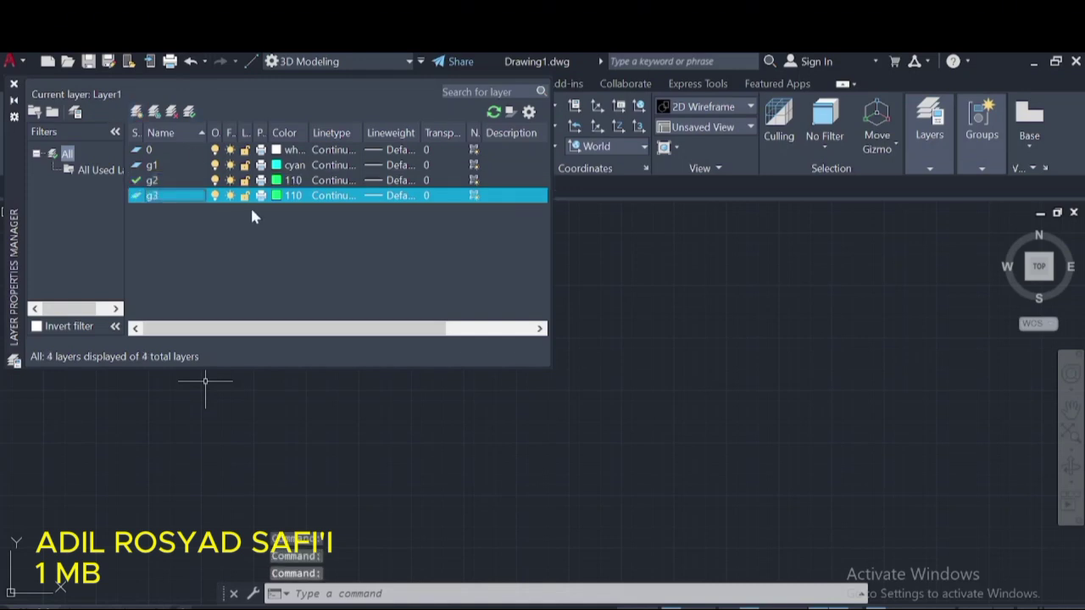
click(280, 195)
click(630, 286)
click(521, 490)
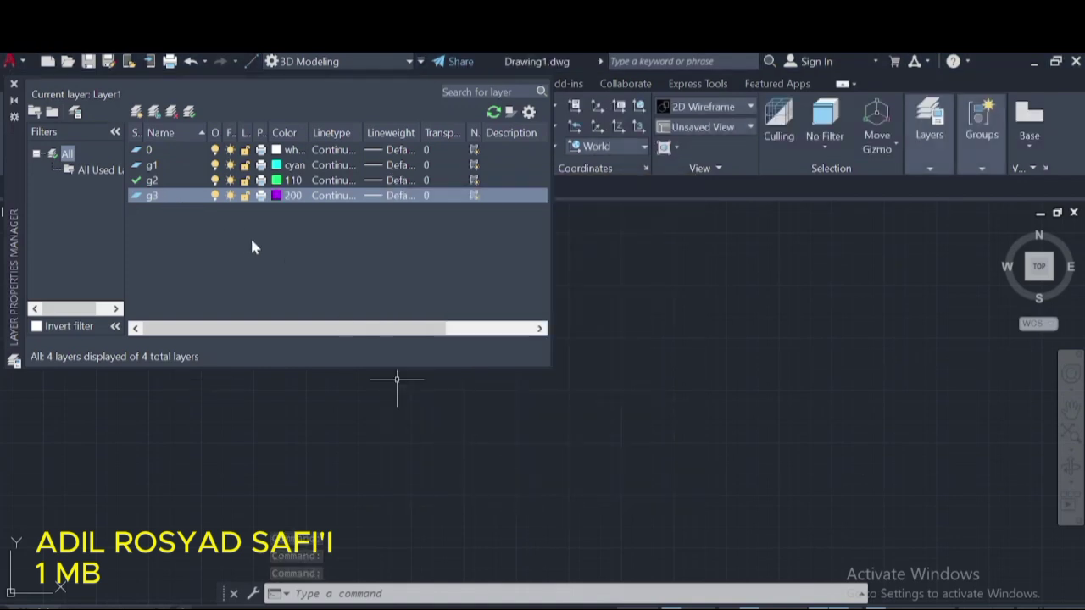
- Set layers g1, g2 and g3 to grey colour 253
click(279, 166)
click(454, 407)
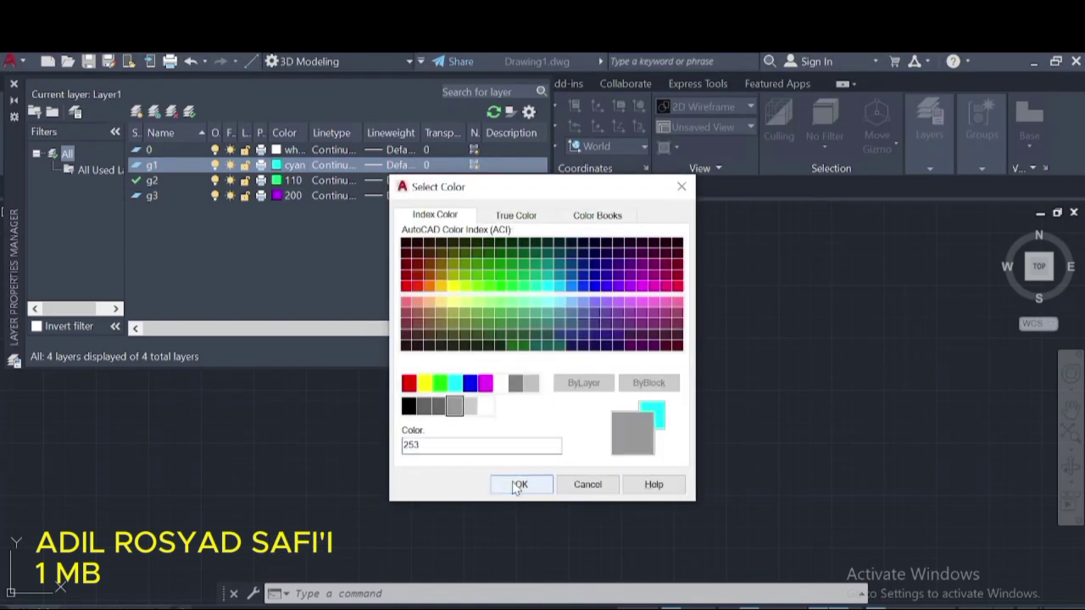
click(519, 484)
click(280, 180)
click(454, 406)
click(519, 484)
click(279, 196)
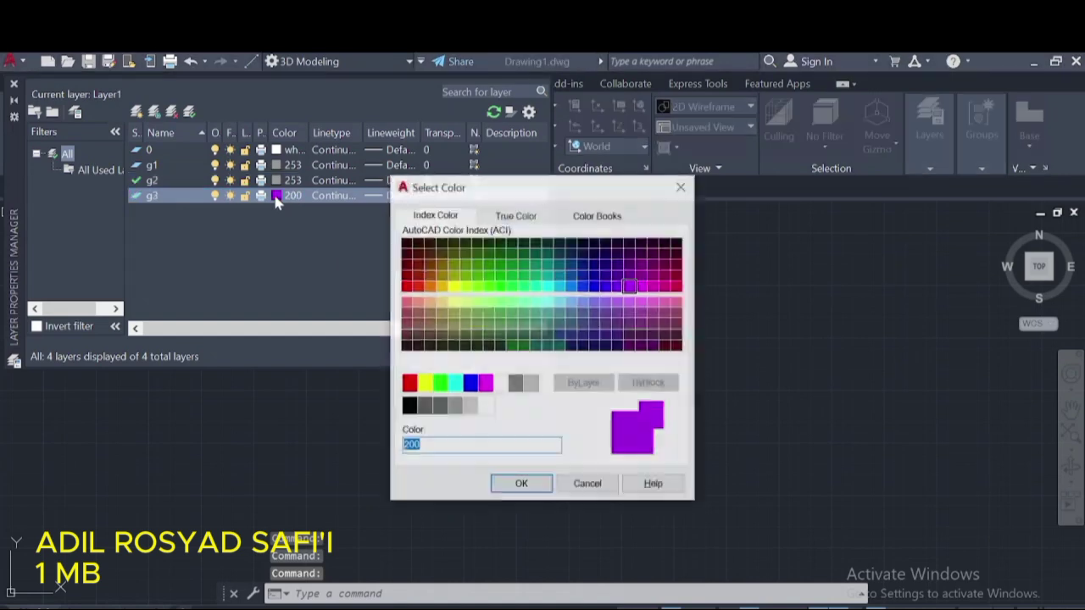
click(455, 407)
click(519, 484)
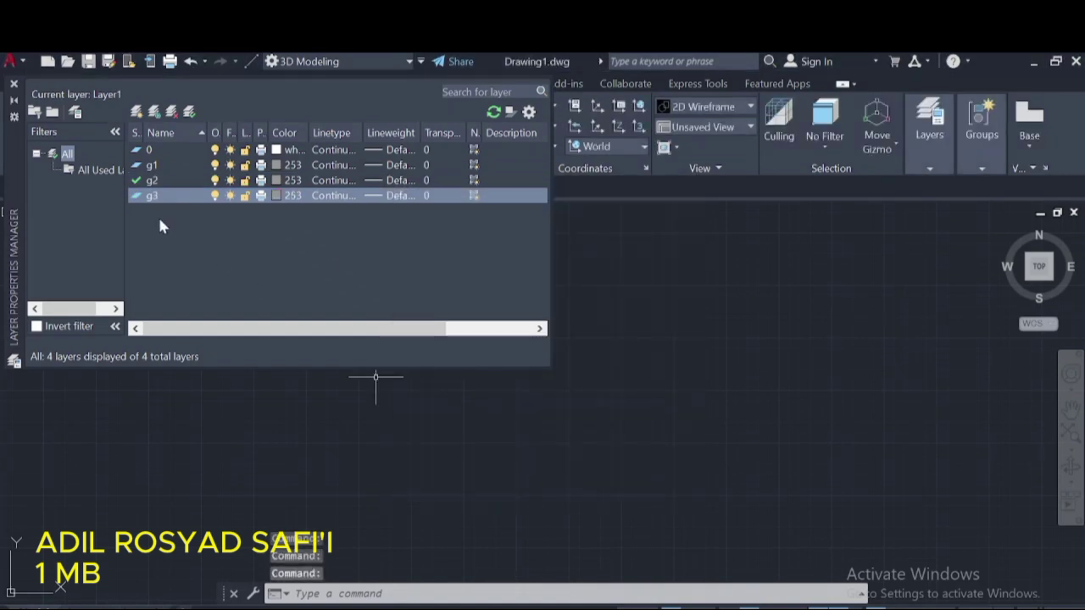
- Add layers g4 and g5, then make g1 the current layer
click(137, 111)
text(g)
key(Return)
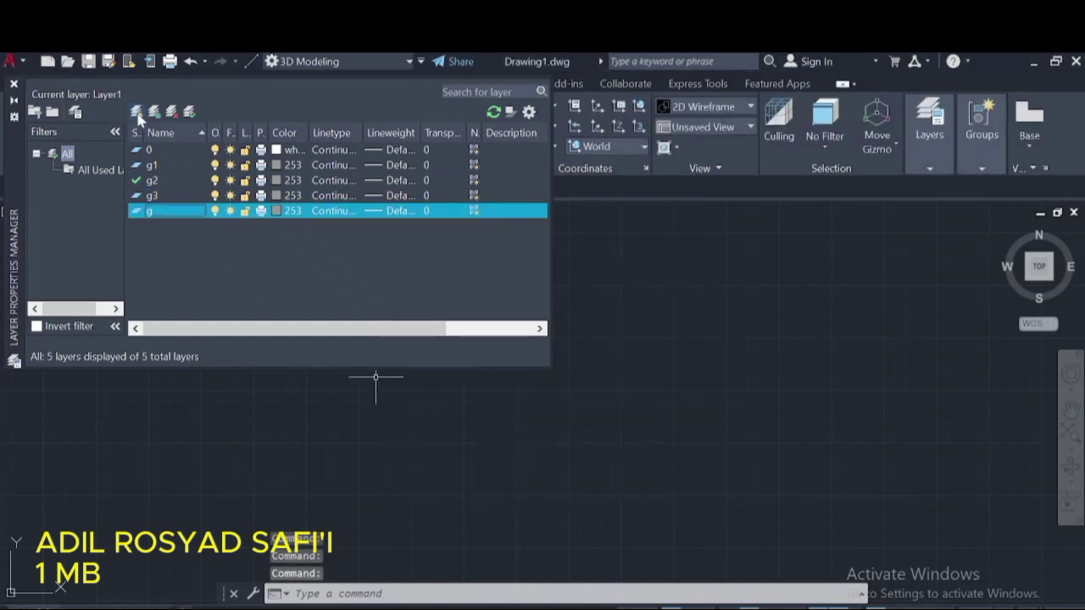
text(4)
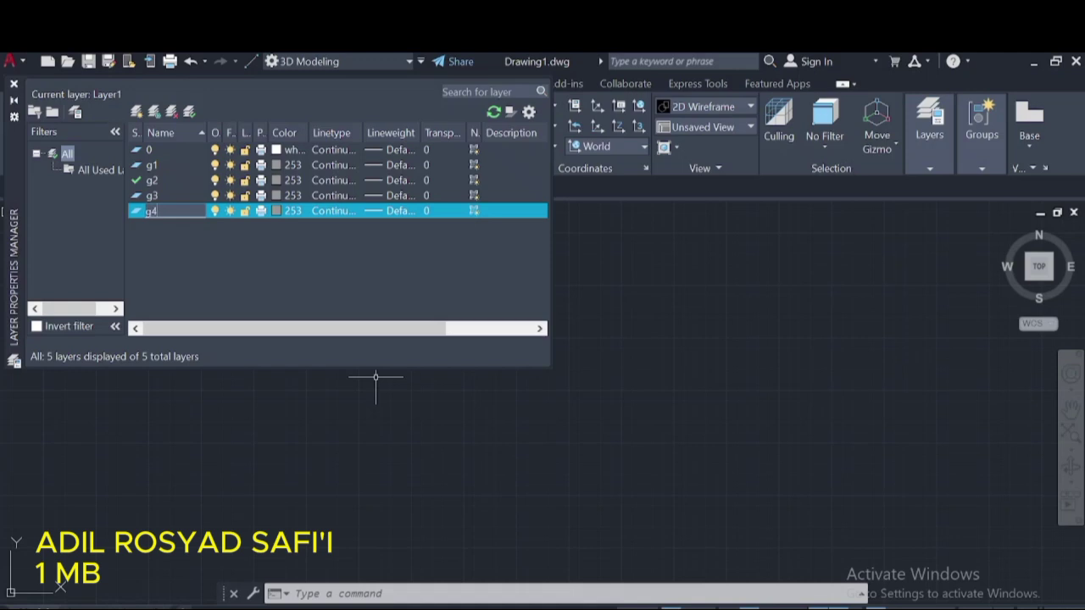
key(Return)
key(alt+n)
text(g5)
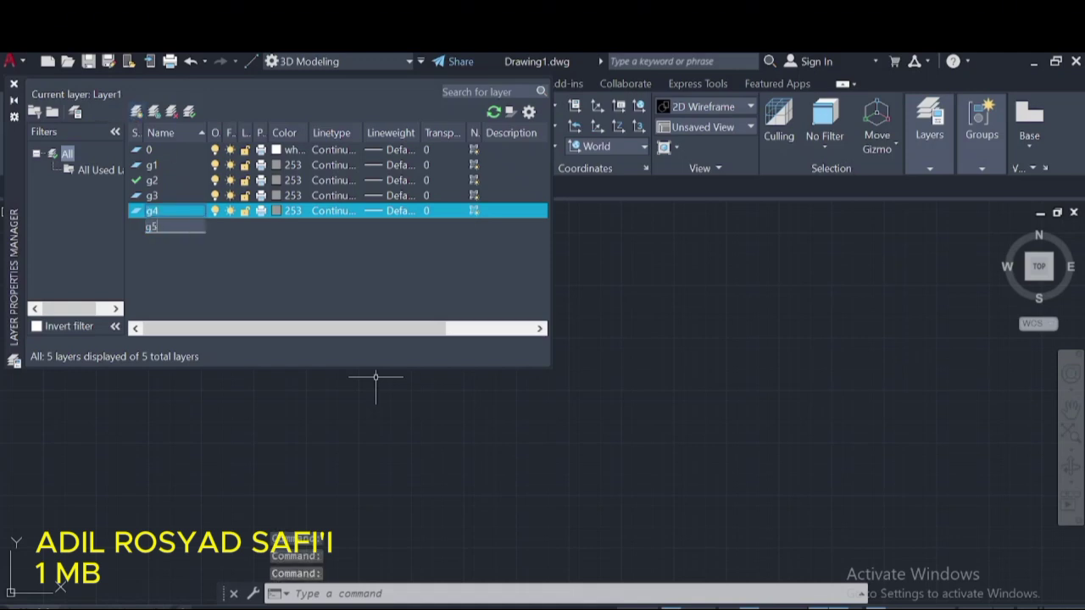
key(Return)
click(191, 149)
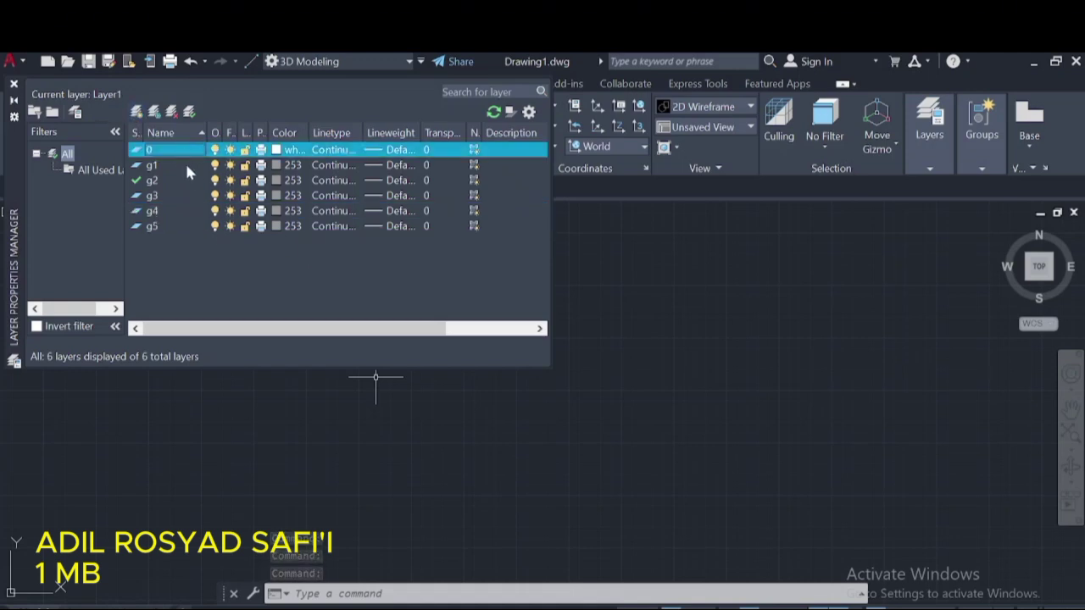
click(178, 164)
double_click(138, 166)
- Keep g1 current via the ribbon layer dropdown and reopen the Layer Properties Manager
click(14, 84)
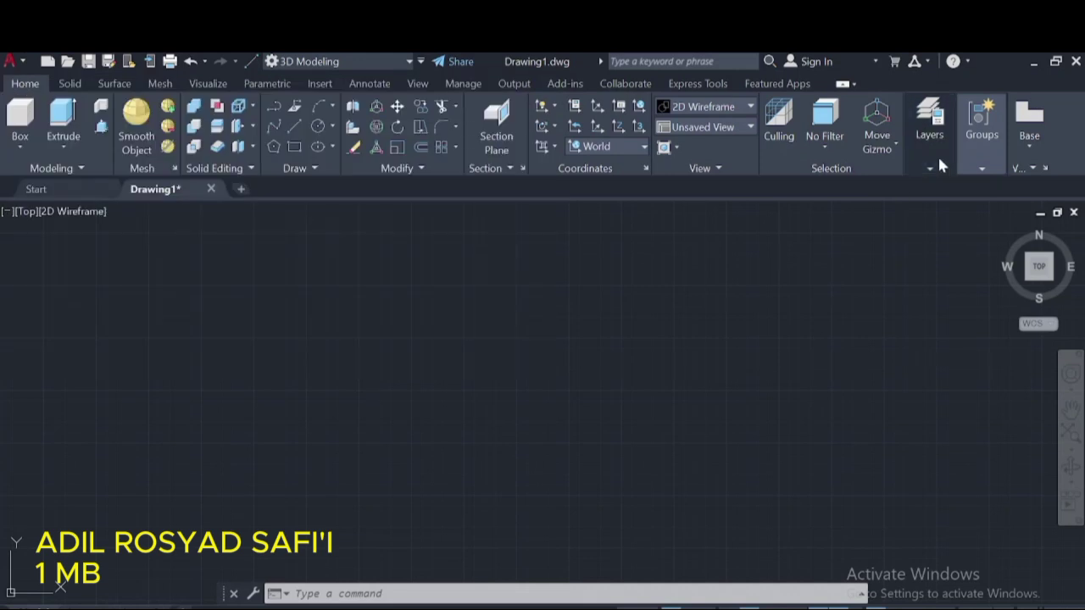
click(932, 140)
click(1003, 188)
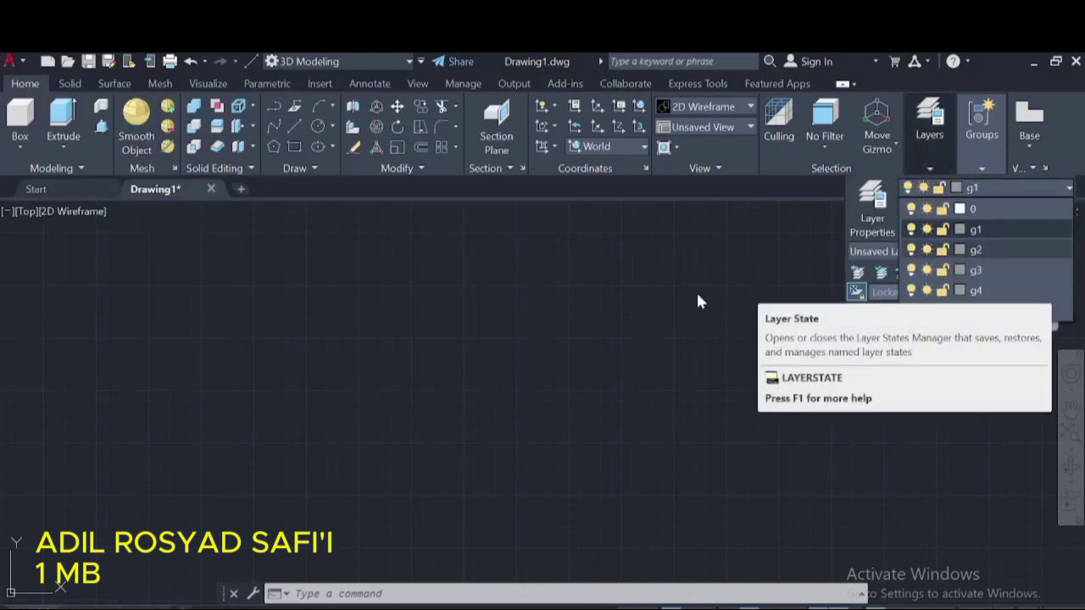
click(1008, 250)
click(1014, 188)
click(983, 229)
click(1001, 187)
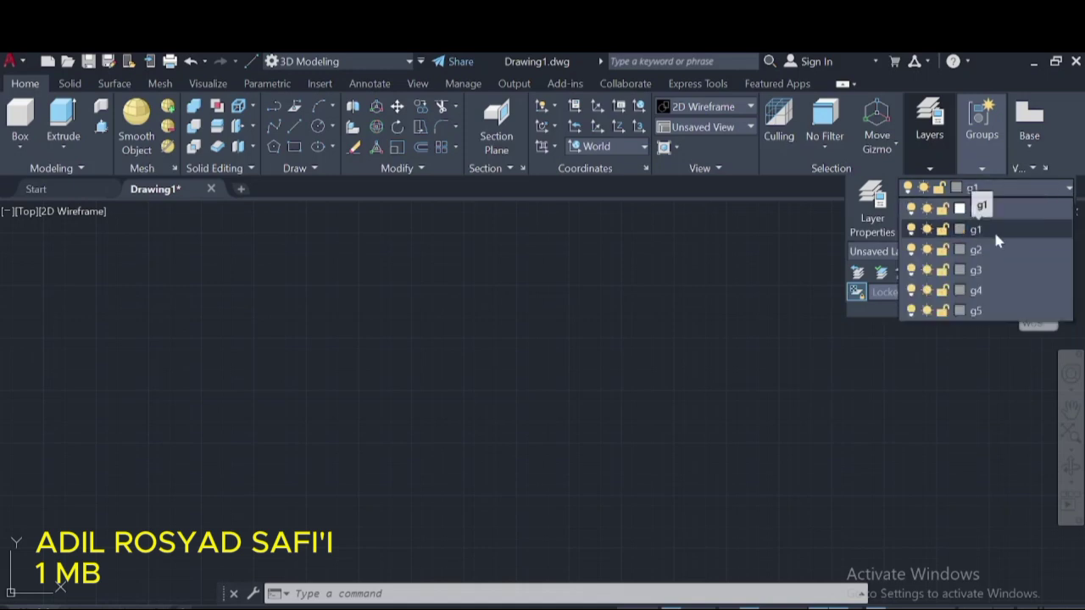
click(996, 237)
click(975, 187)
click(872, 208)
- Colour layer g1 green 92, g2 blue 152, and g3 163
click(288, 165)
click(500, 275)
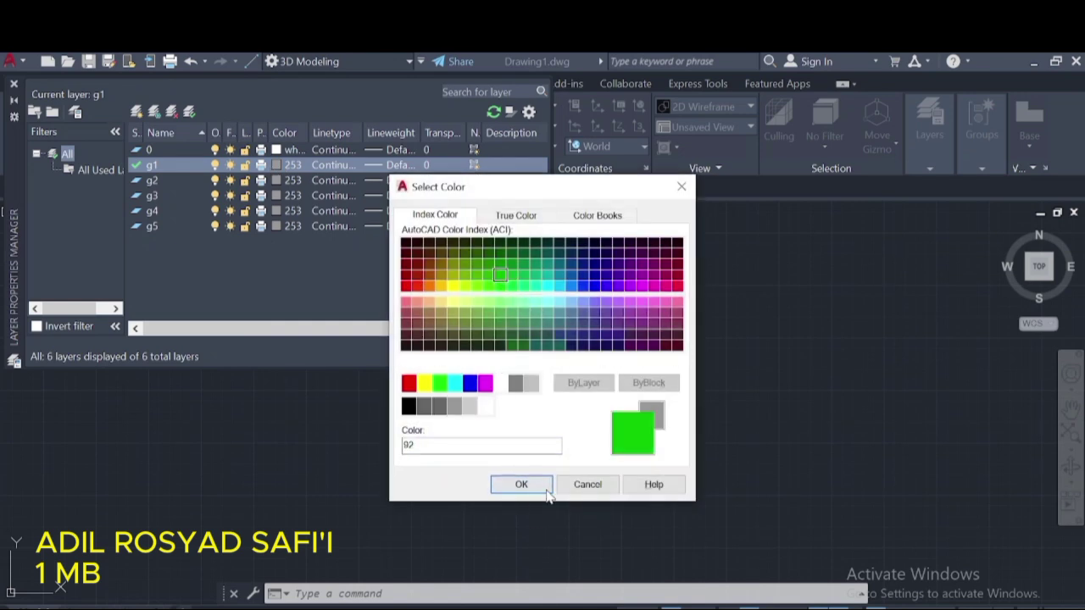
click(521, 484)
click(288, 180)
click(571, 274)
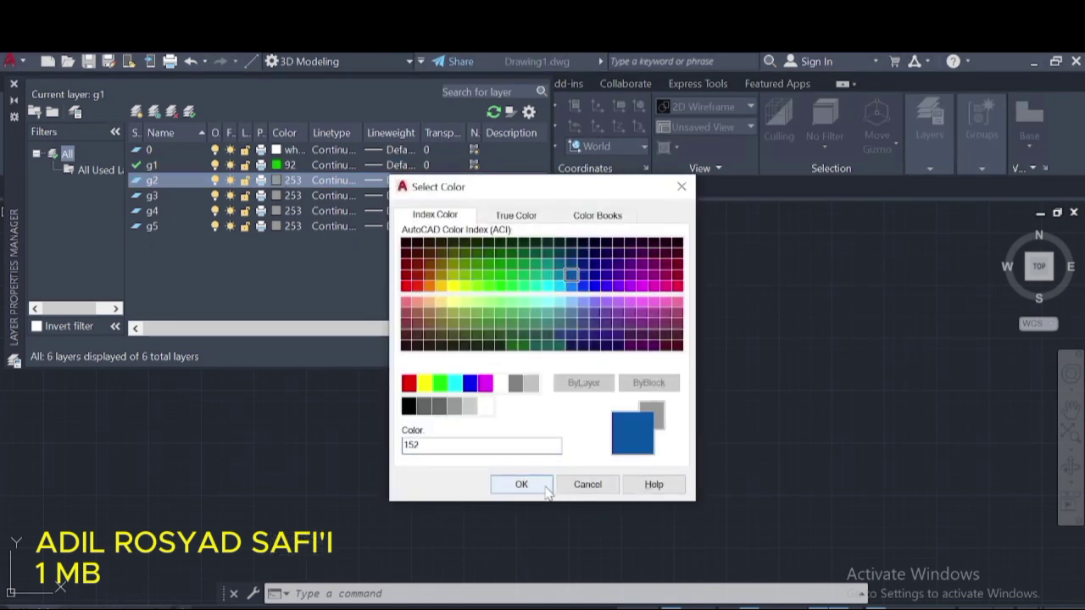
click(521, 484)
click(288, 195)
click(583, 312)
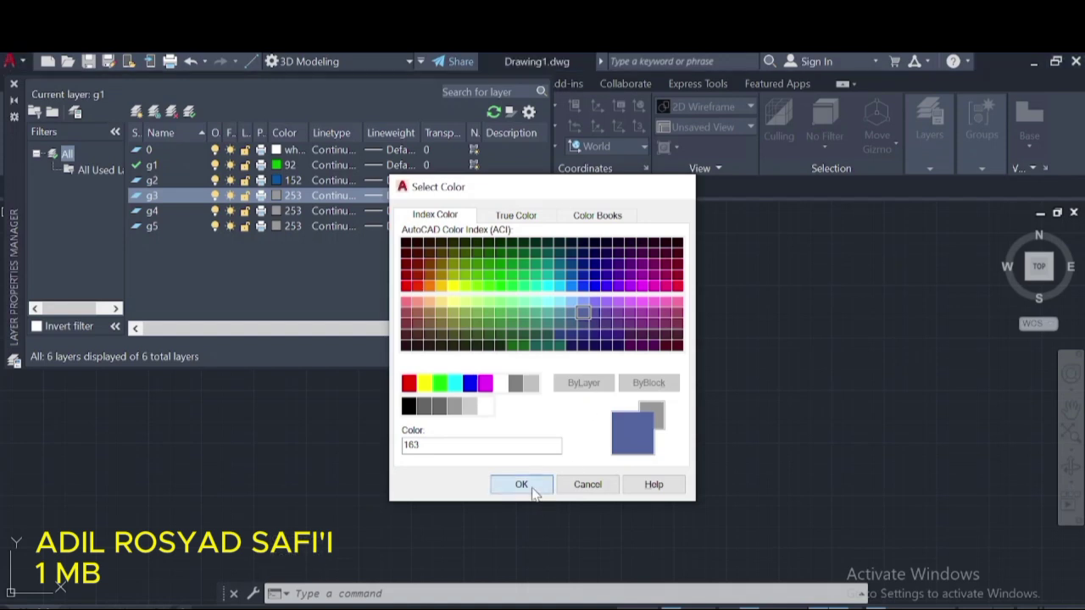
click(532, 491)
- Colour layer g4 85 and layer g5 54
click(284, 210)
click(494, 333)
click(521, 484)
click(281, 225)
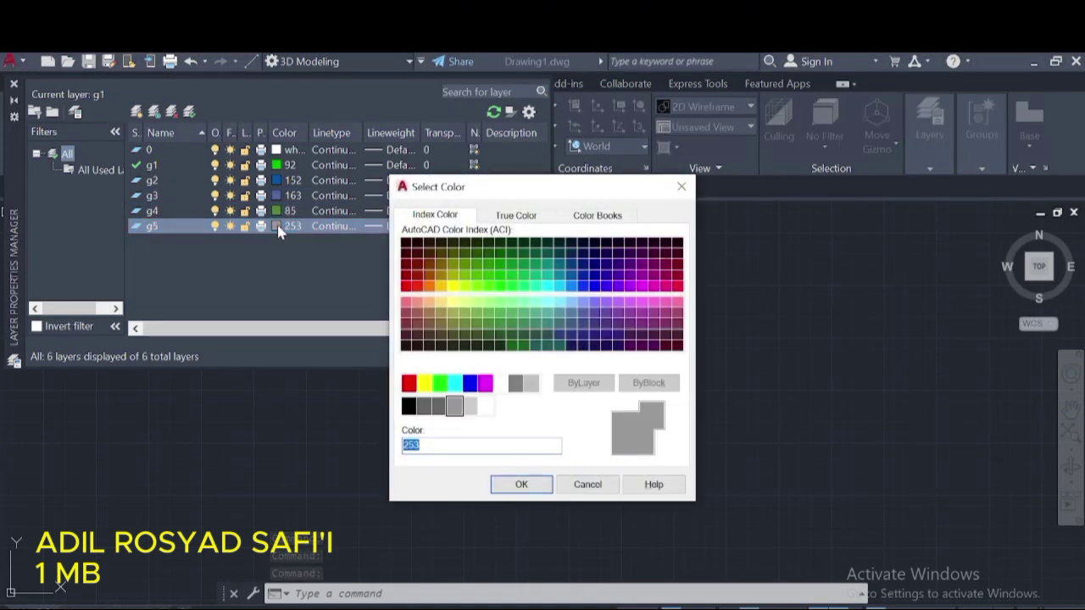
click(452, 271)
click(521, 484)
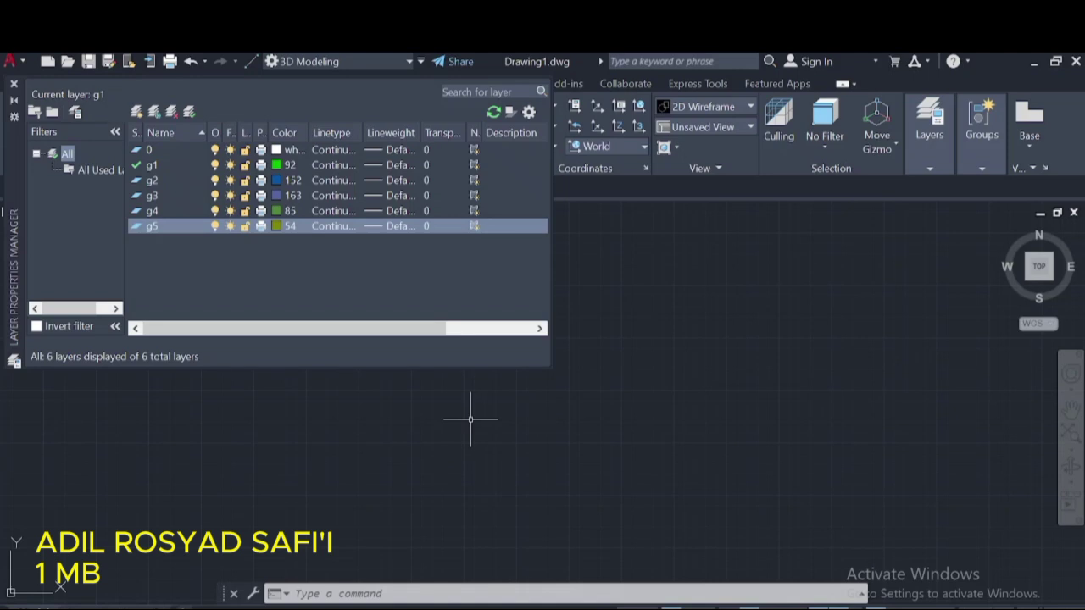
- On layer g1, draw concentric circles of radius 15 and 30
click(454, 480)
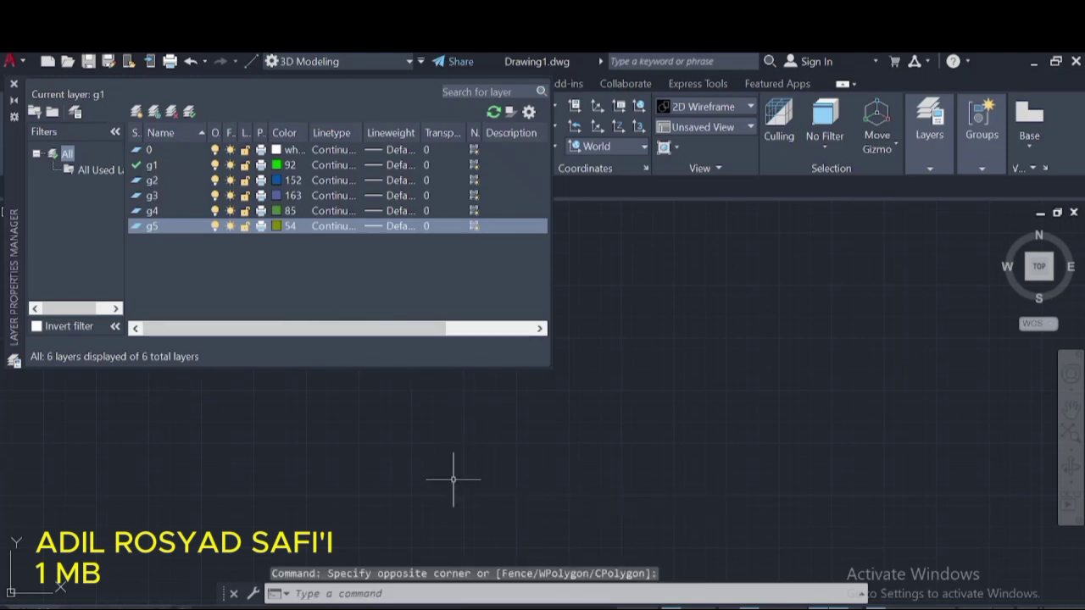
click(153, 164)
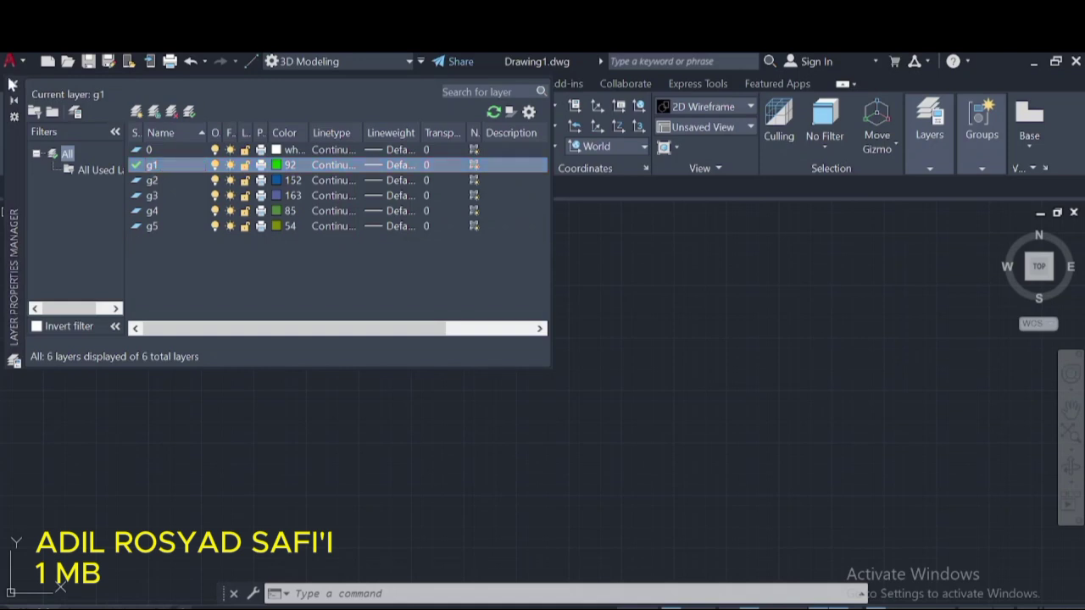
text(c)
key(Return)
click(447, 408)
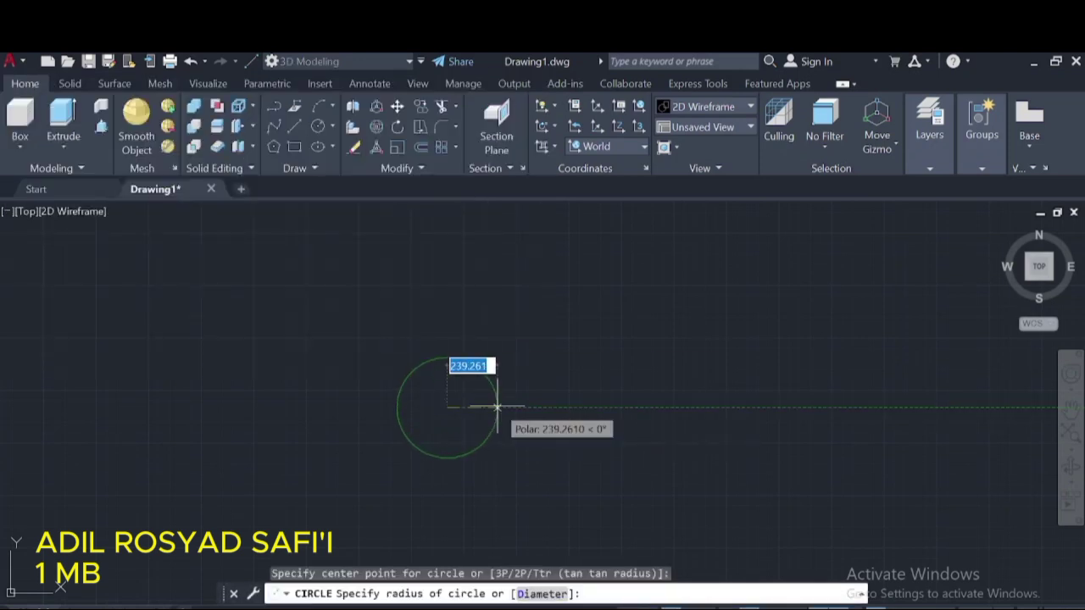
text(15)
key(Return)
scroll(418, 424, up, 10)
middle_drag(418, 424, 476, 412)
text(c)
key(Return)
click(477, 405)
text(30)
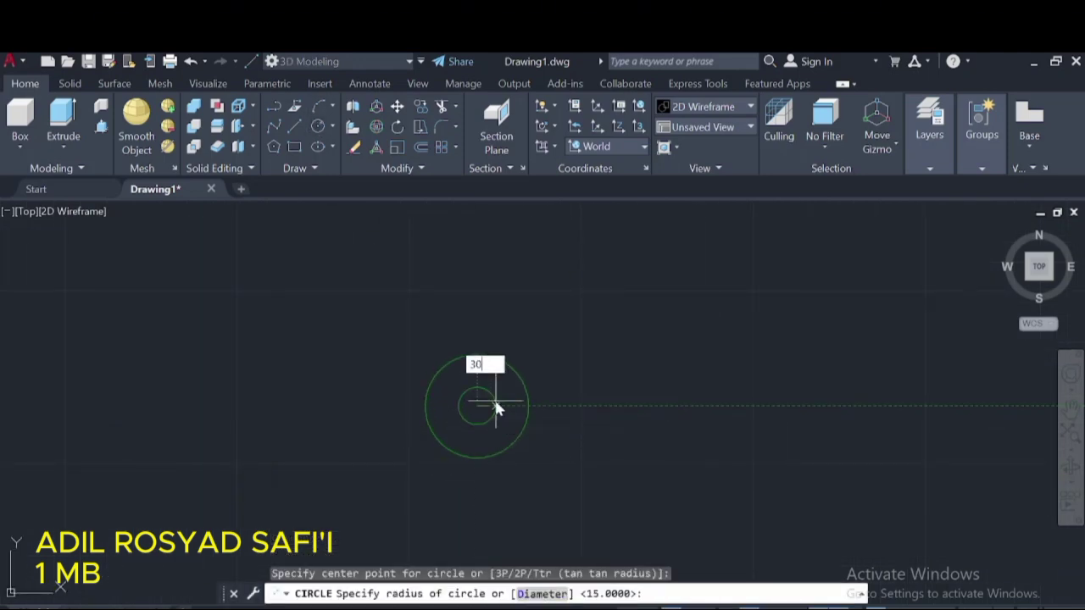
key(Return)
scroll(503, 400, down, 2)
middle_drag(503, 399, 484, 302)
scroll(484, 302, up, 2)
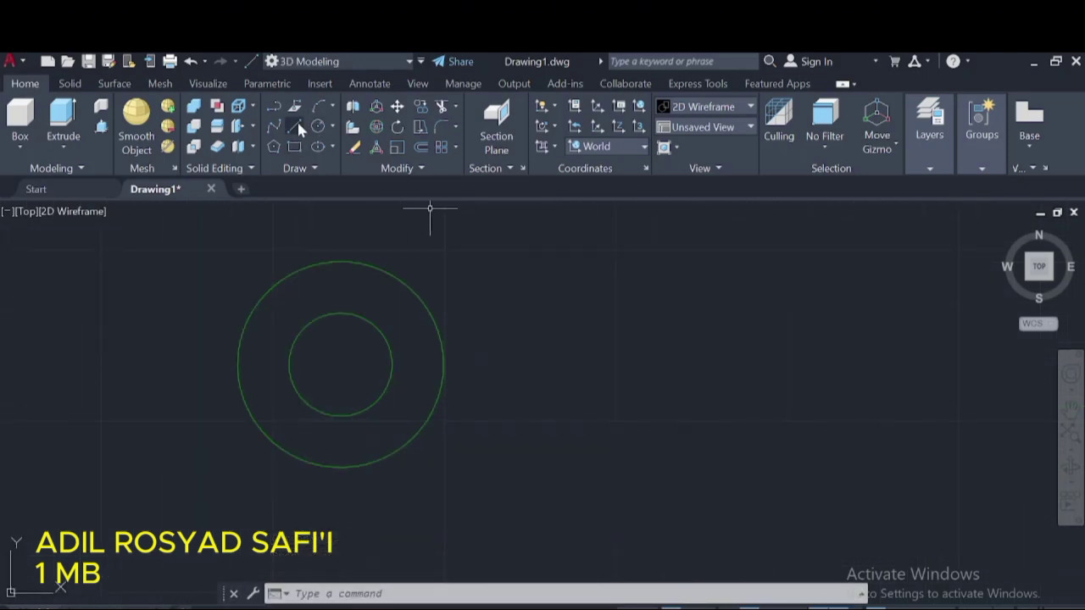
- Draw a 120-long horizontal line and move its right end to the circles' centre
click(297, 125)
click(339, 365)
text(12)
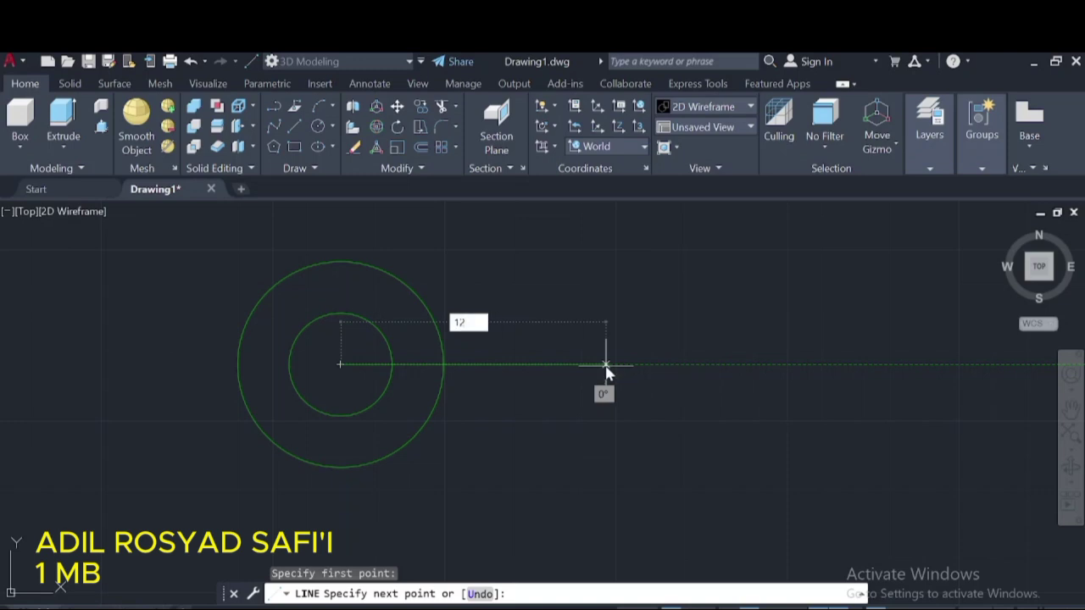
text(0)
key(Return)
key(Escape)
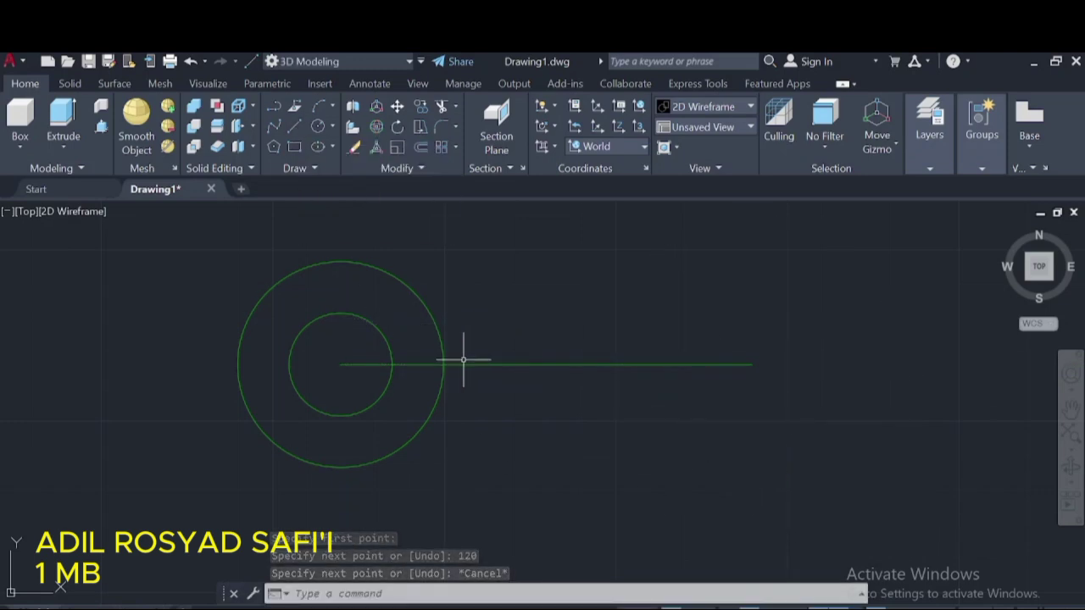
click(464, 363)
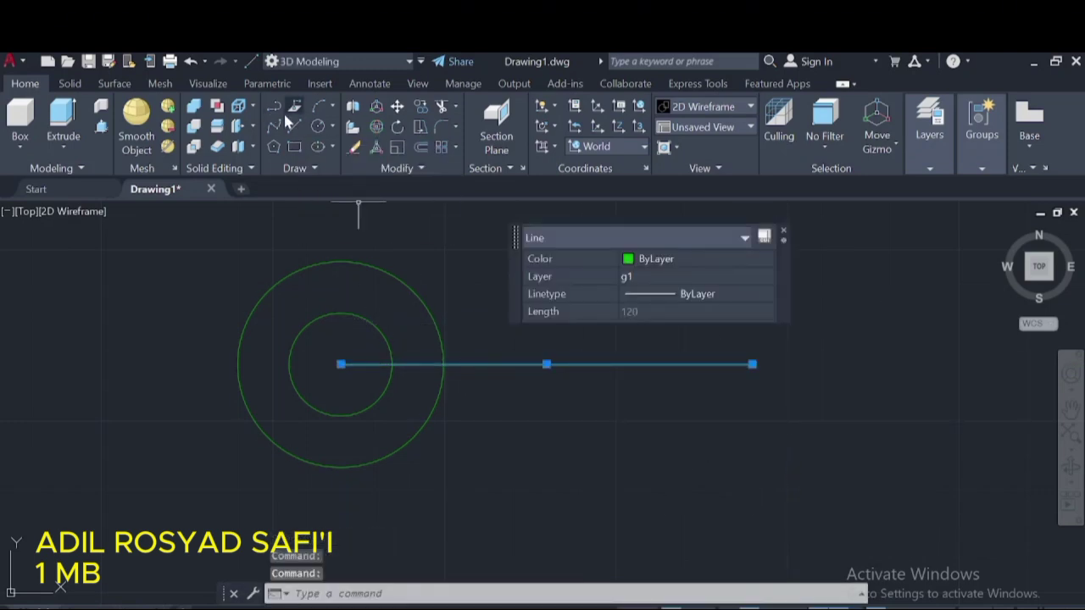
click(397, 106)
click(751, 364)
click(341, 364)
middle_drag(465, 454, 792, 447)
- Offset the centre line 16.5 above and below
click(412, 358)
click(457, 127)
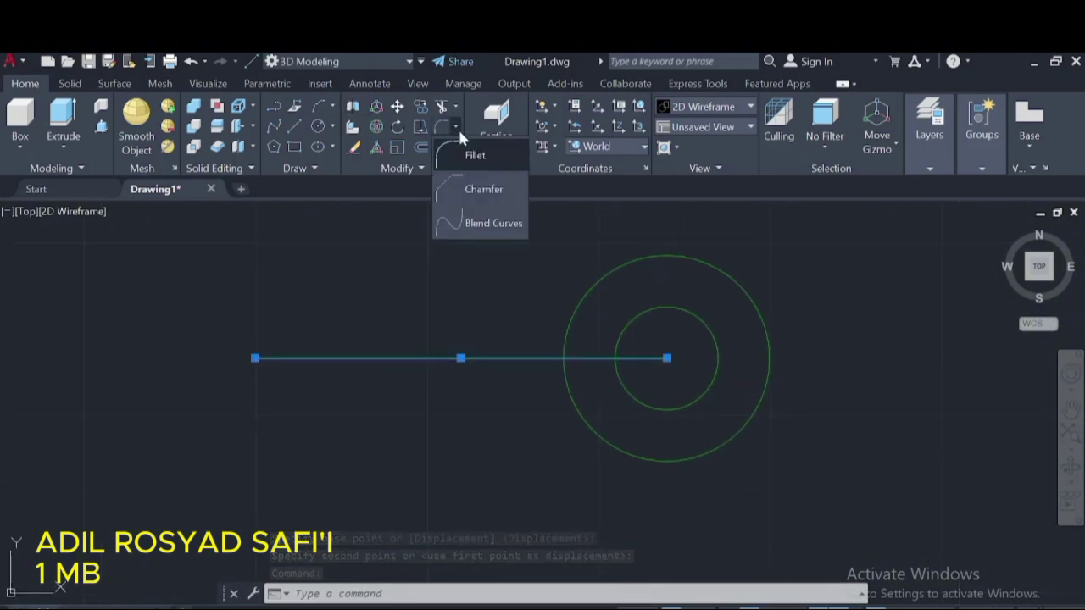
click(396, 168)
click(420, 147)
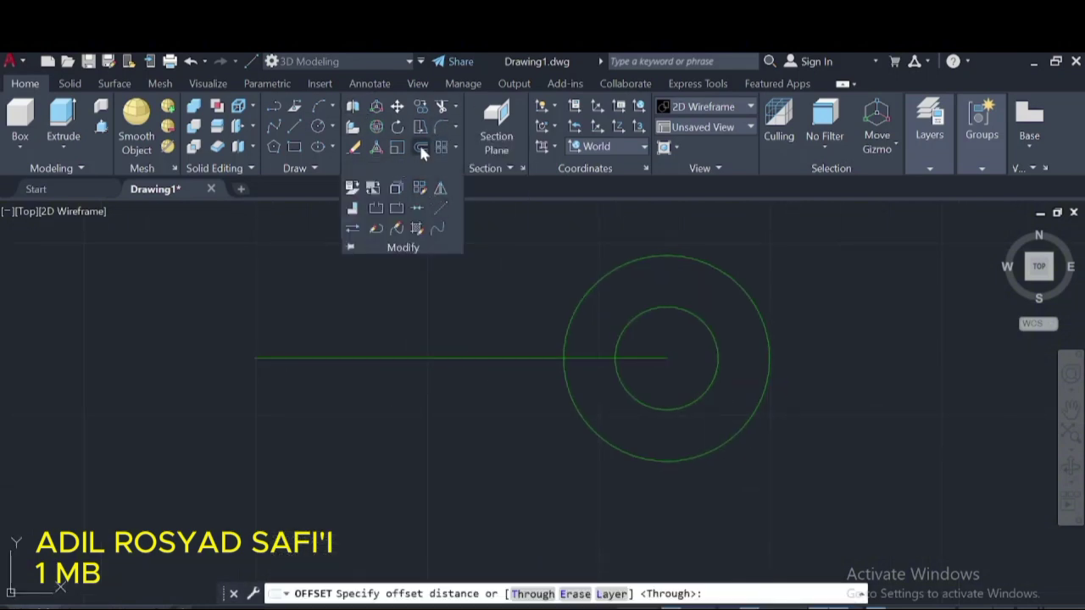
click(456, 357)
text(16.5)
key(Return)
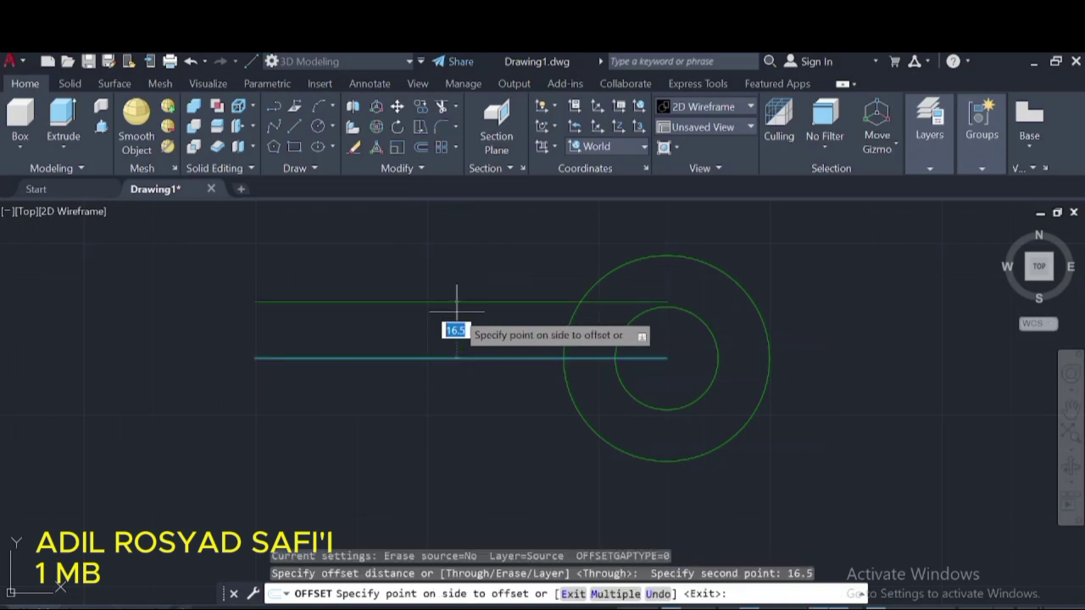
click(455, 310)
click(443, 358)
click(283, 417)
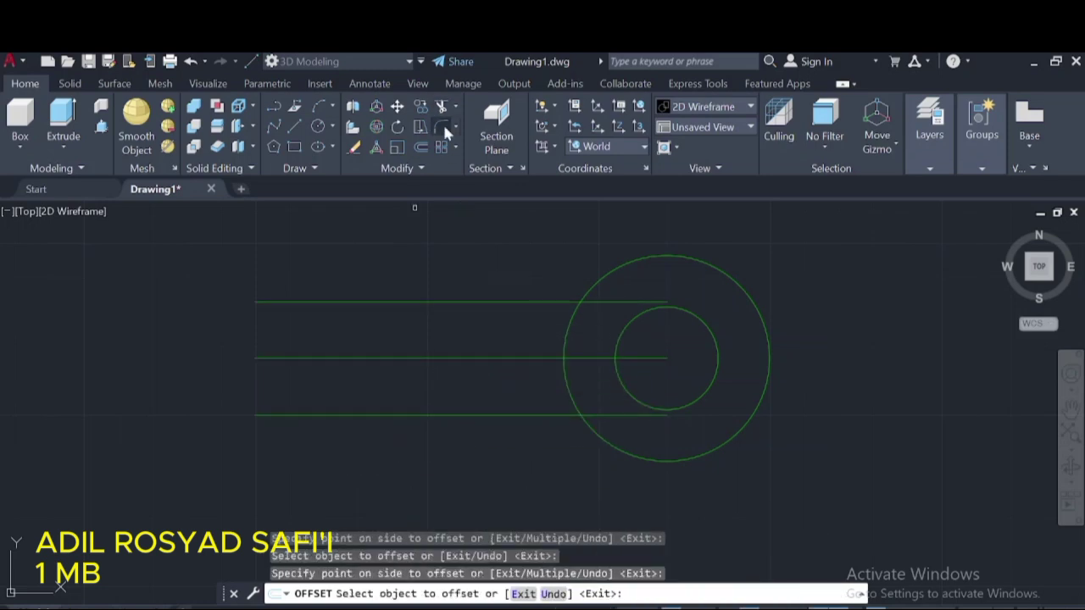
- Close the strip's end, erase the midline, and trim both sides at the outer circle
click(294, 126)
click(254, 302)
click(255, 415)
key(Escape)
click(307, 357)
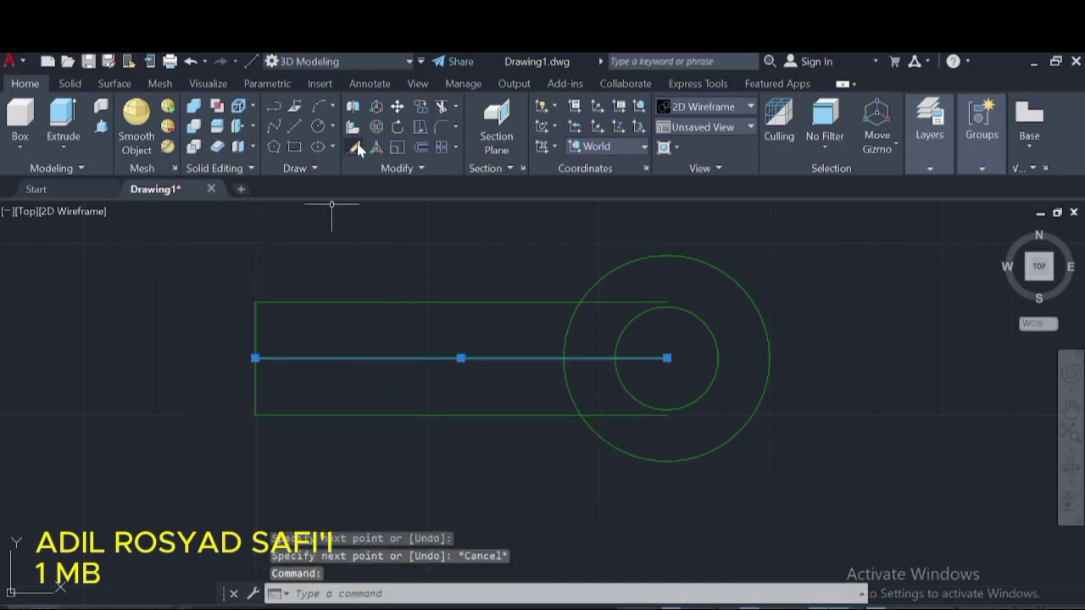
key(Delete)
click(356, 147)
click(593, 303)
click(599, 414)
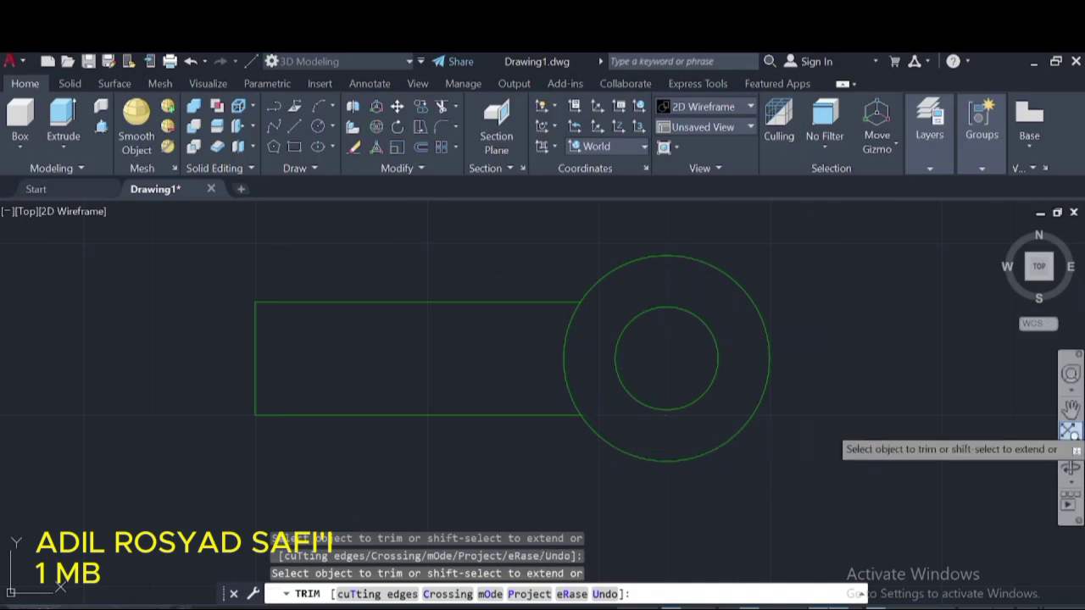
- Switch to the SW Isometric preset view to see the circles and 33-wide arm
click(728, 126)
click(736, 252)
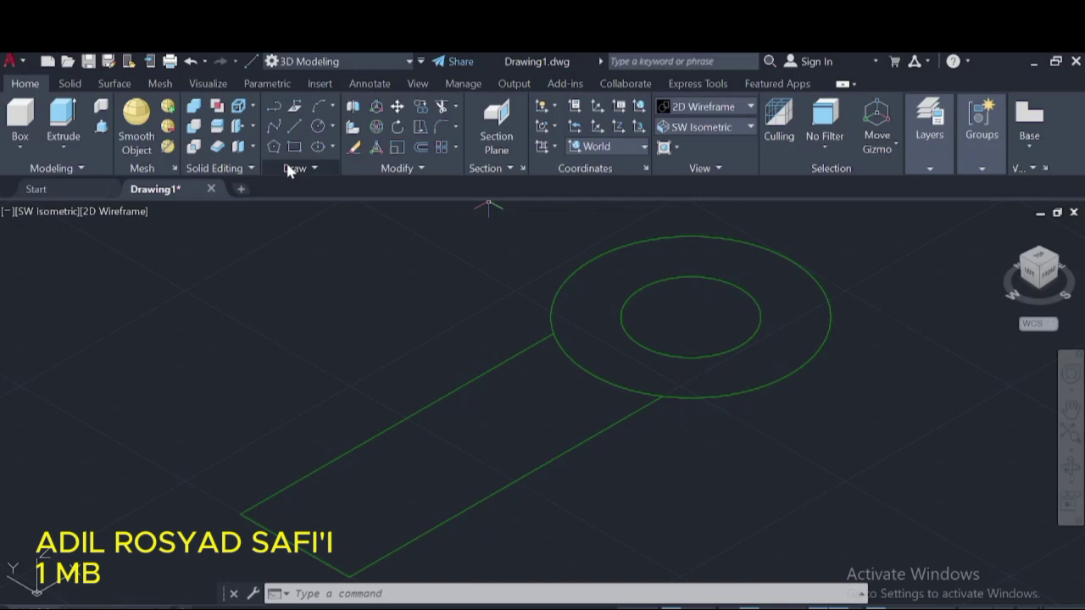
- Press-pull the ring between the circles and the rectangular strip into solids
click(101, 127)
click(602, 279)
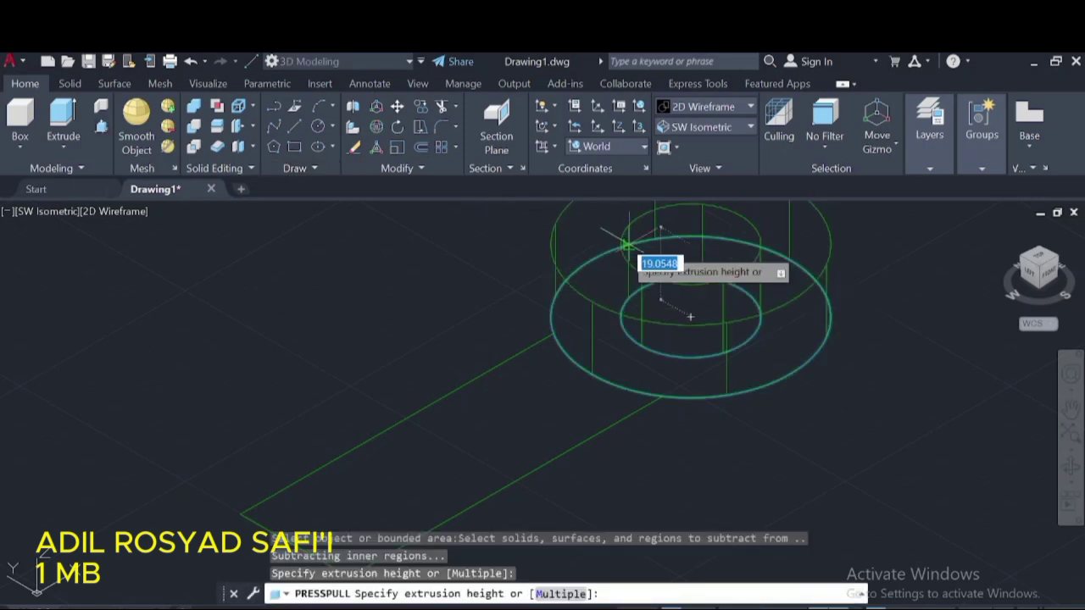
click(624, 251)
click(532, 383)
click(532, 383)
- Move the extruded solid a distance of 1.5
click(397, 105)
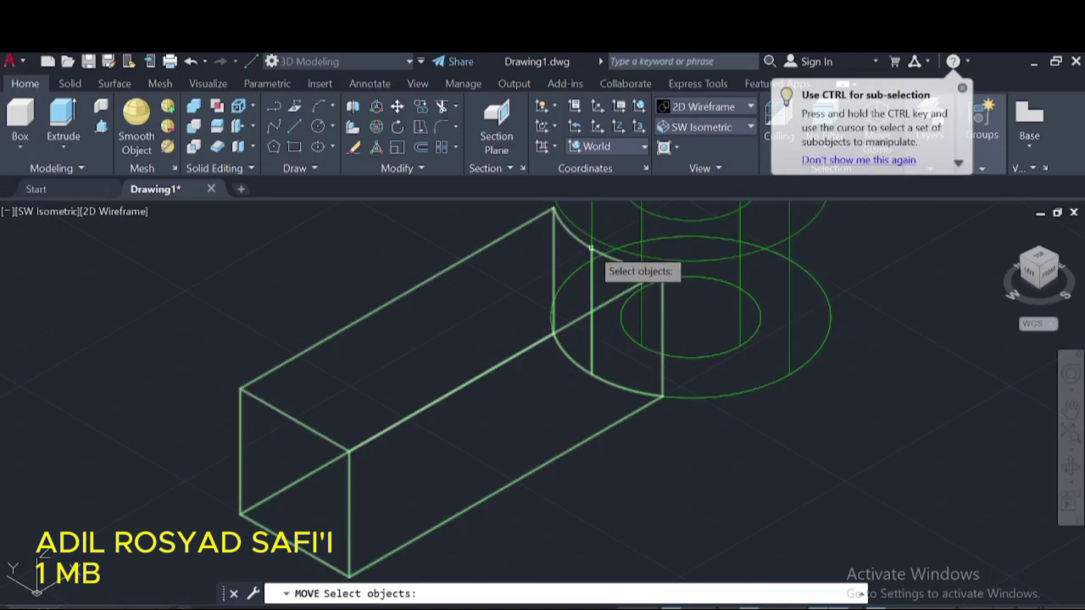
click(590, 246)
key(Return)
click(593, 240)
text(1.5)
key(Return)
- Create a cylinder of radius 7.5 and height 10
scroll(865, 430, down, 2)
click(19, 147)
click(38, 213)
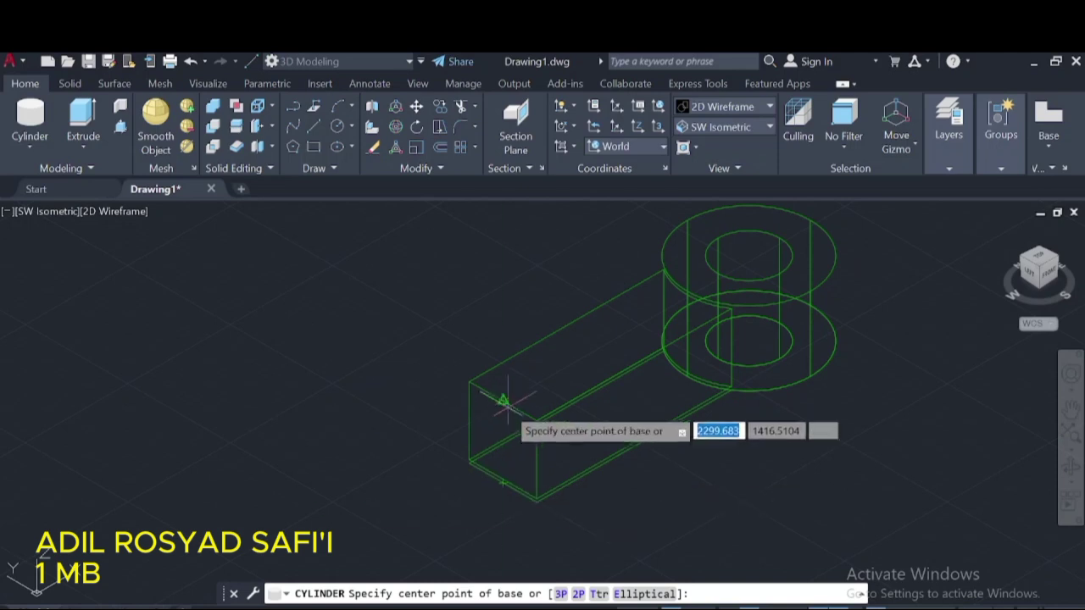
scroll(498, 407, up, 3)
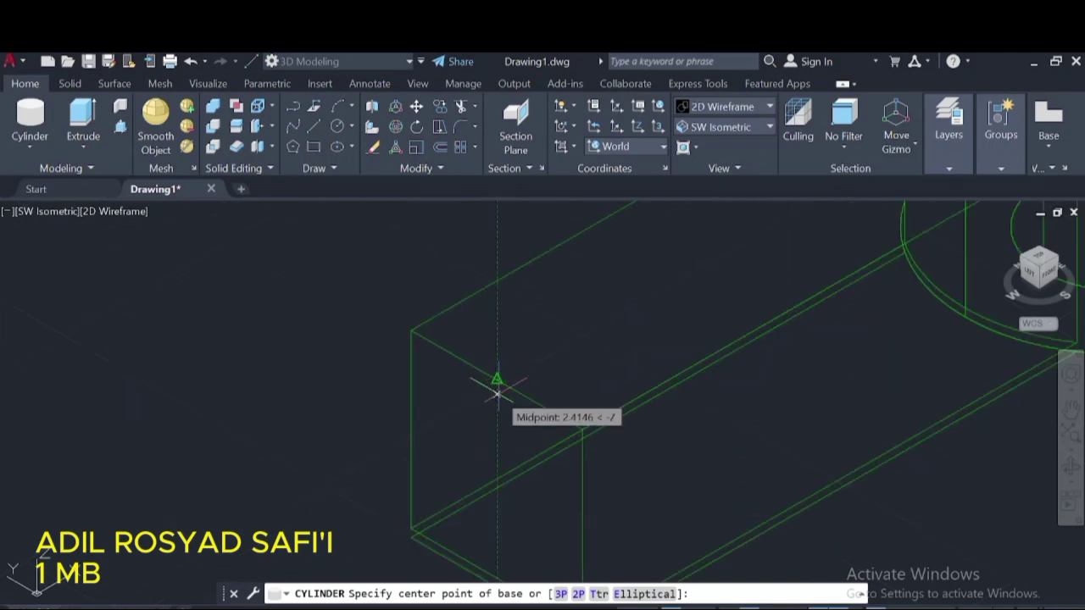
text(16)
click(498, 400)
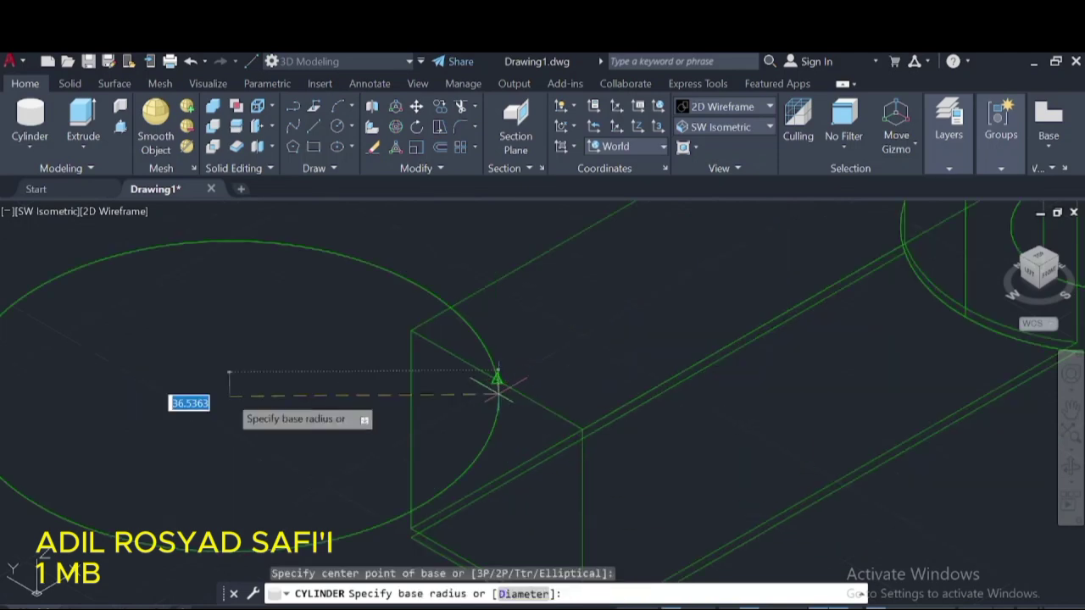
text(7.5)
key(Return)
text(10)
key(Return)
- Create a second cylinder of radius 15 and height 10
scroll(169, 373, down, 3)
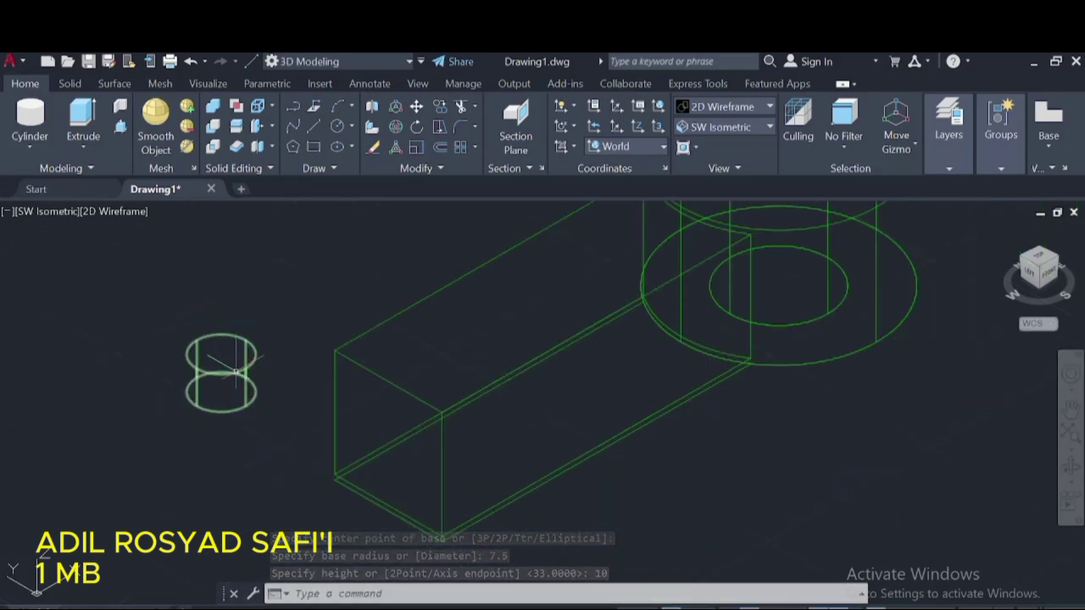
click(30, 119)
text(15)
key(Return)
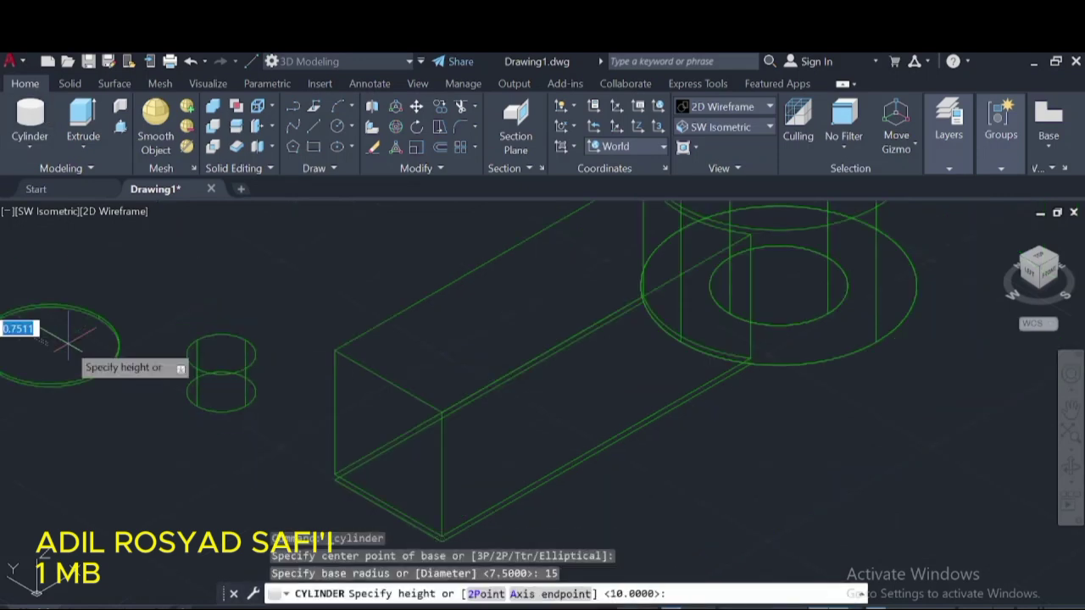
text(10)
key(Return)
- Rotate the radius 15 cylinder 90° in 3D
click(85, 339)
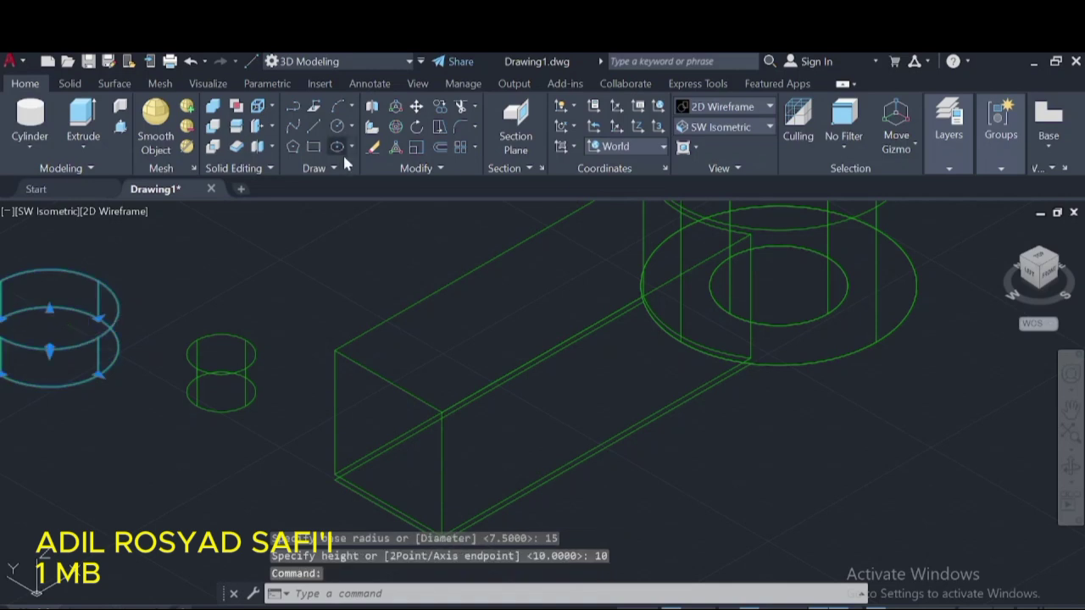
click(395, 126)
click(47, 297)
click(64, 254)
text(90)
key(Return)
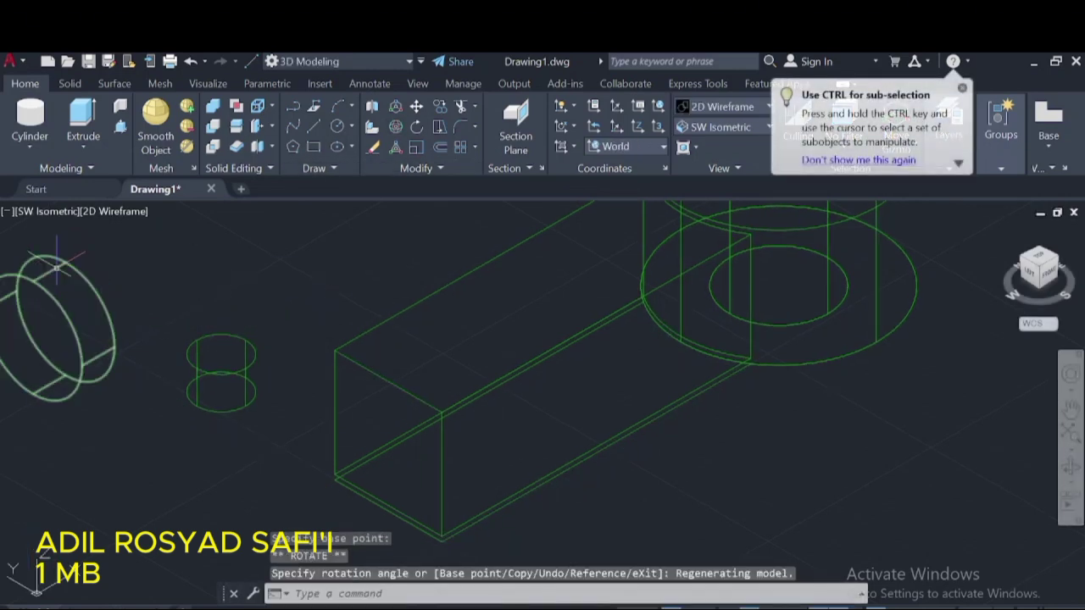
- Move the rotated cylinder 10 units so it sits against the arm's end
click(416, 106)
click(65, 319)
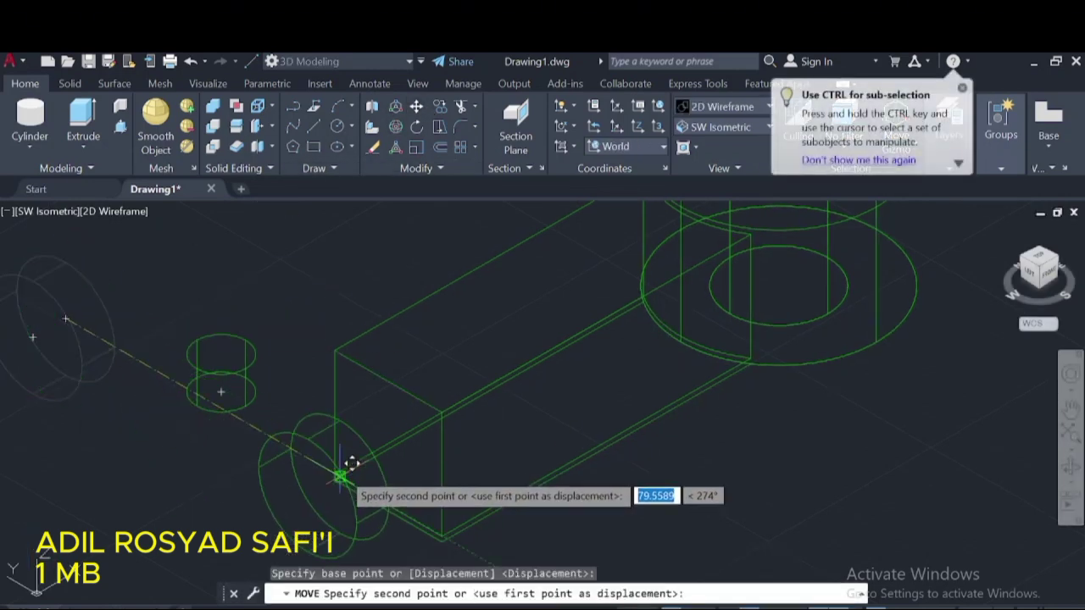
text(10)
key(Return)
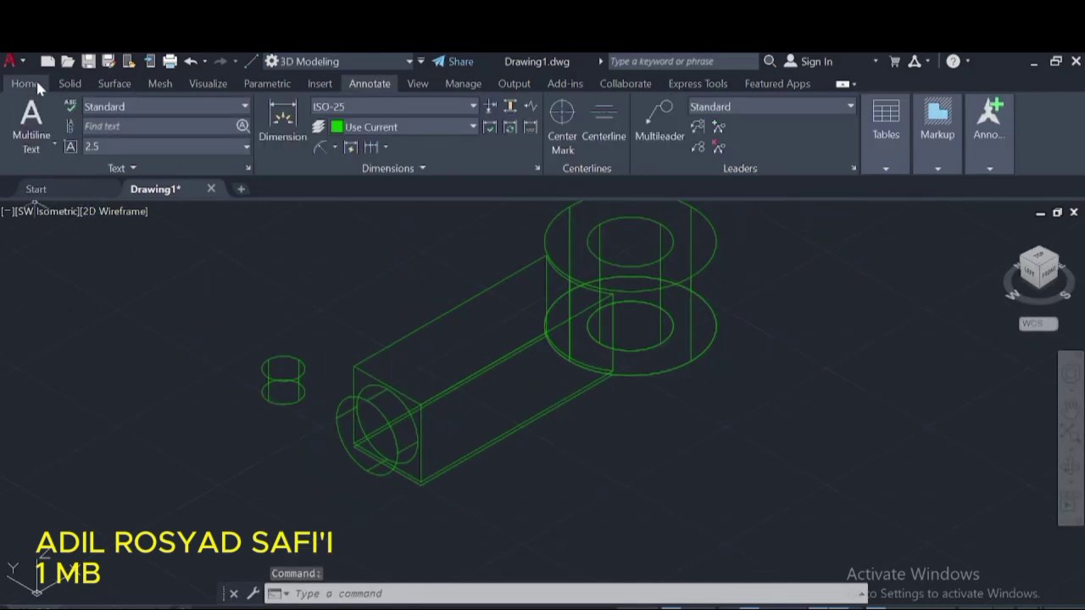
- Press-pull the small cylinder's top face to lengthen it to 35
click(37, 85)
click(29, 118)
click(157, 373)
key(Escape)
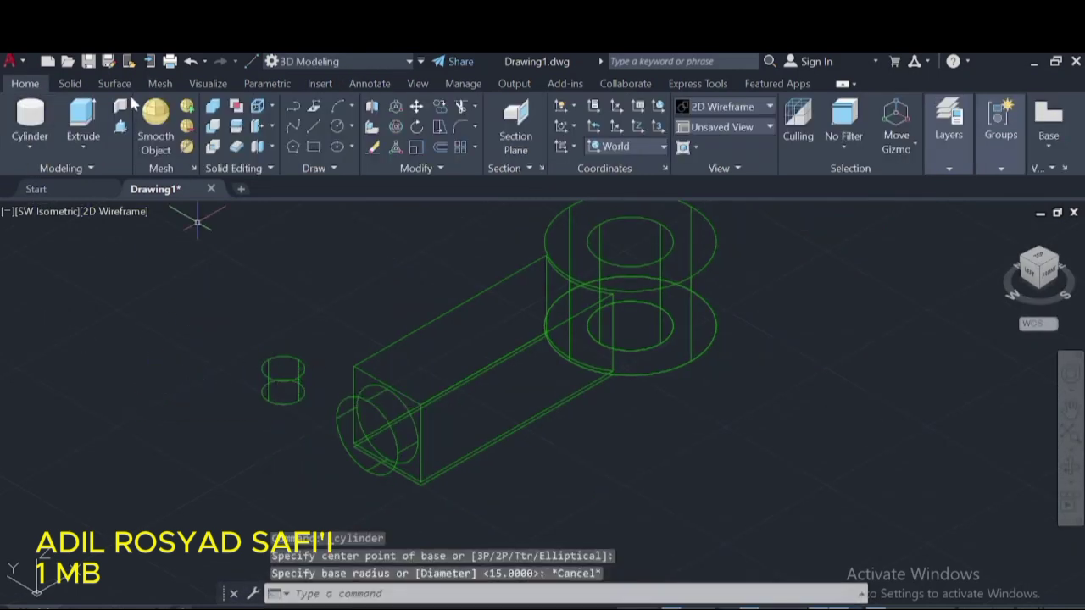
click(120, 126)
click(283, 377)
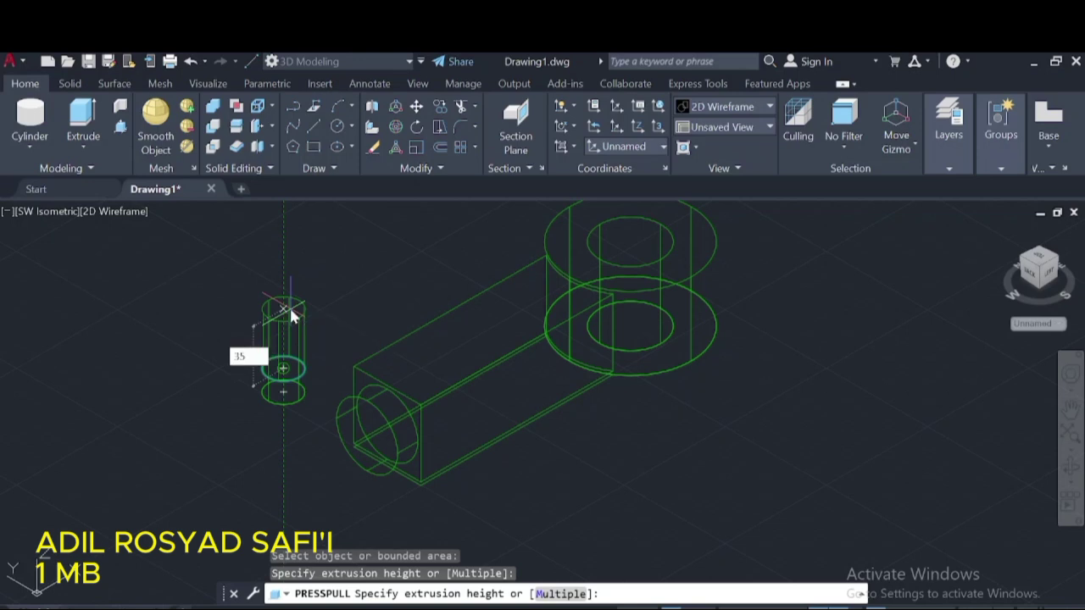
click(284, 289)
key(Escape)
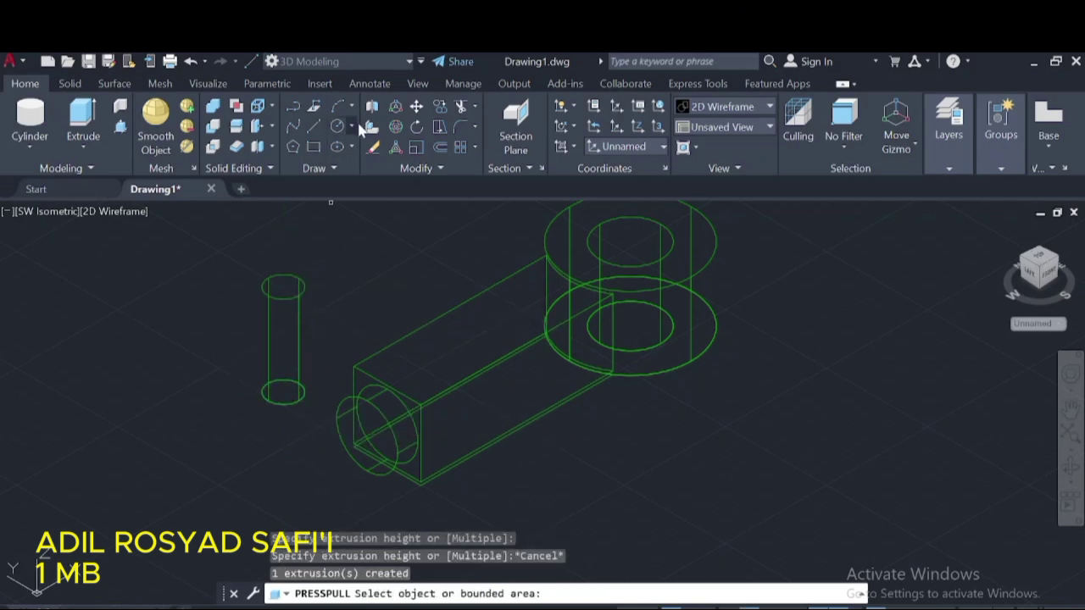
- Rotate the small cylinder in 3D to lie along the arm and move it into position
click(395, 126)
click(283, 339)
key(Return)
click(279, 338)
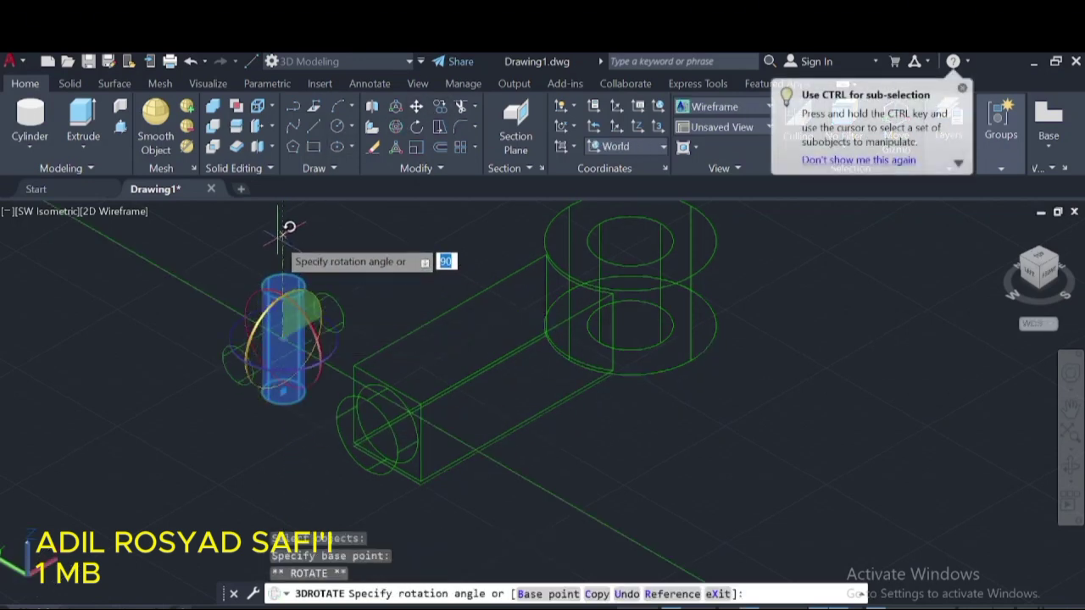
click(285, 254)
text(m)
key(Return)
click(246, 364)
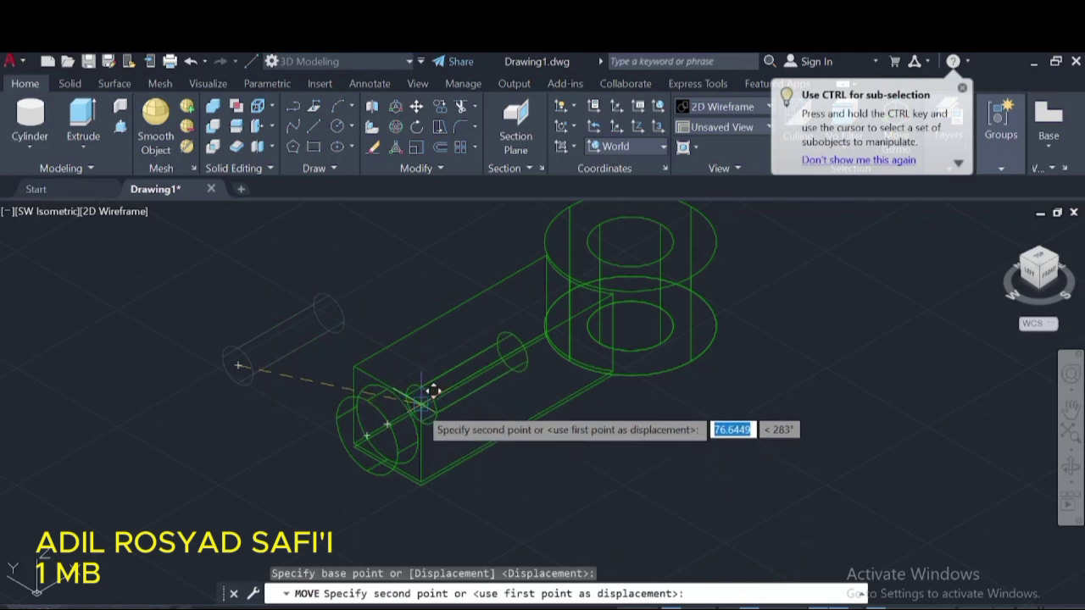
- Copy the small cylinder from its end to additional spots around the fork block
scroll(458, 458, up, 2)
click(457, 457)
click(424, 386)
right_click(422, 385)
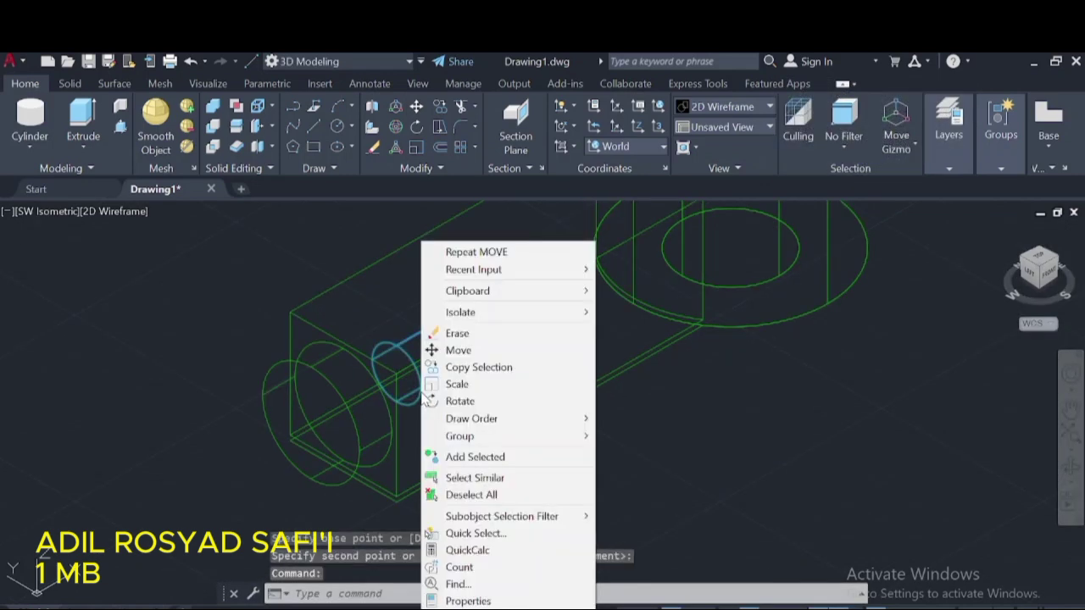
click(453, 364)
click(394, 373)
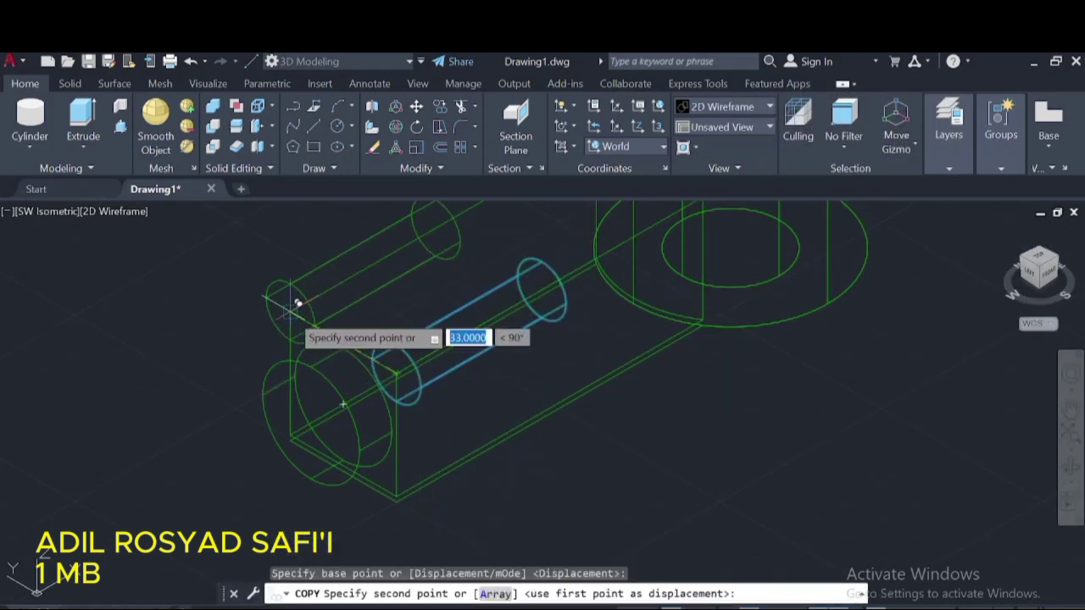
click(396, 490)
click(396, 489)
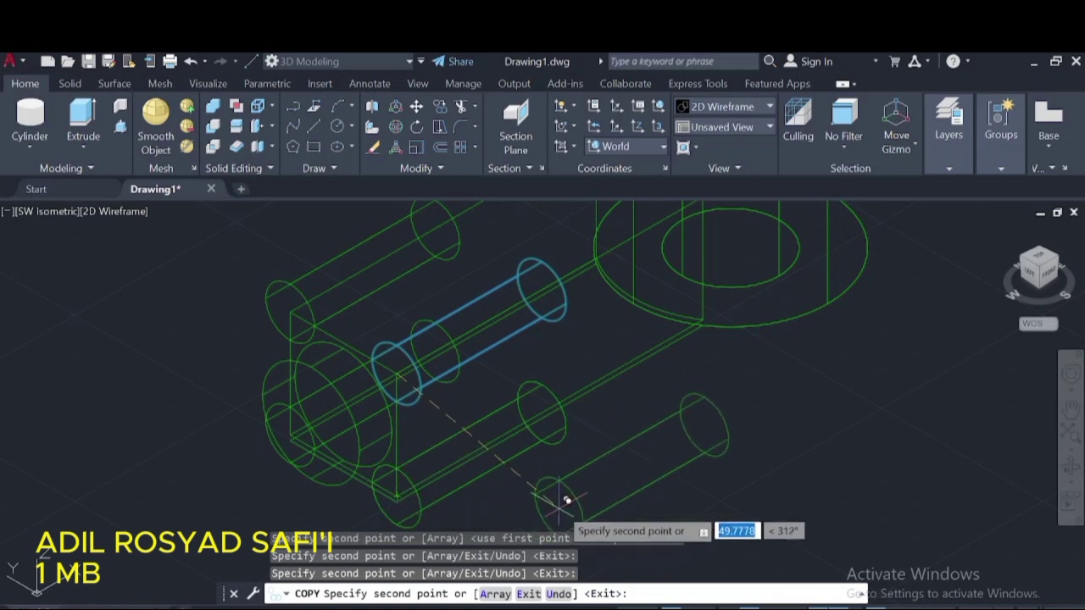
key(Escape)
click(214, 128)
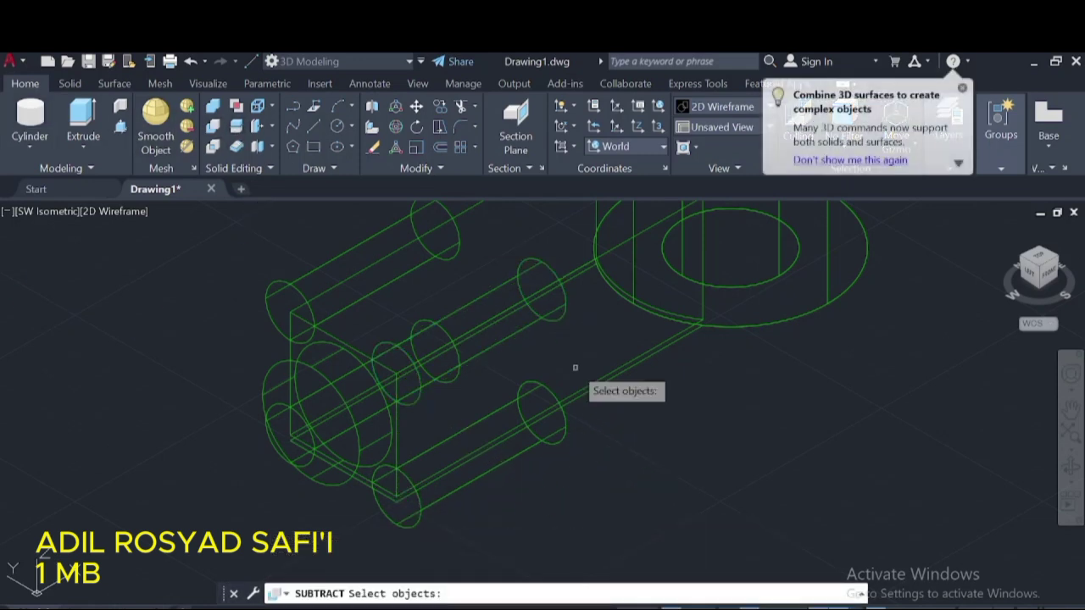
- Subtract the four cylinders from the fork block to cut the slots
click(584, 268)
key(Return)
click(485, 344)
click(365, 271)
click(371, 417)
click(426, 451)
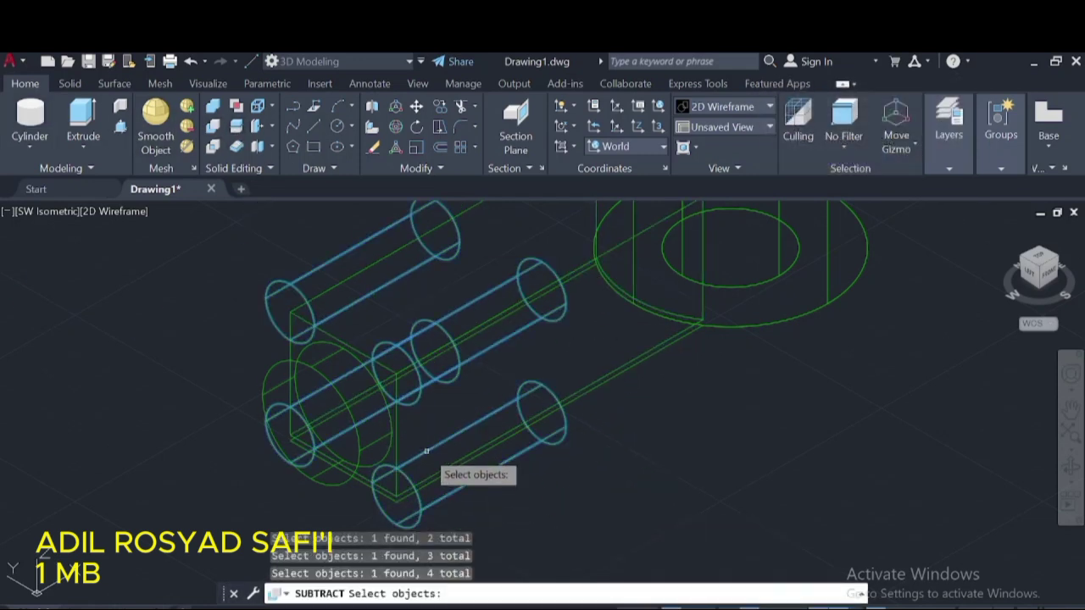
key(Return)
- Set the fillet radius to 7.5 and round the first slot edge
click(458, 128)
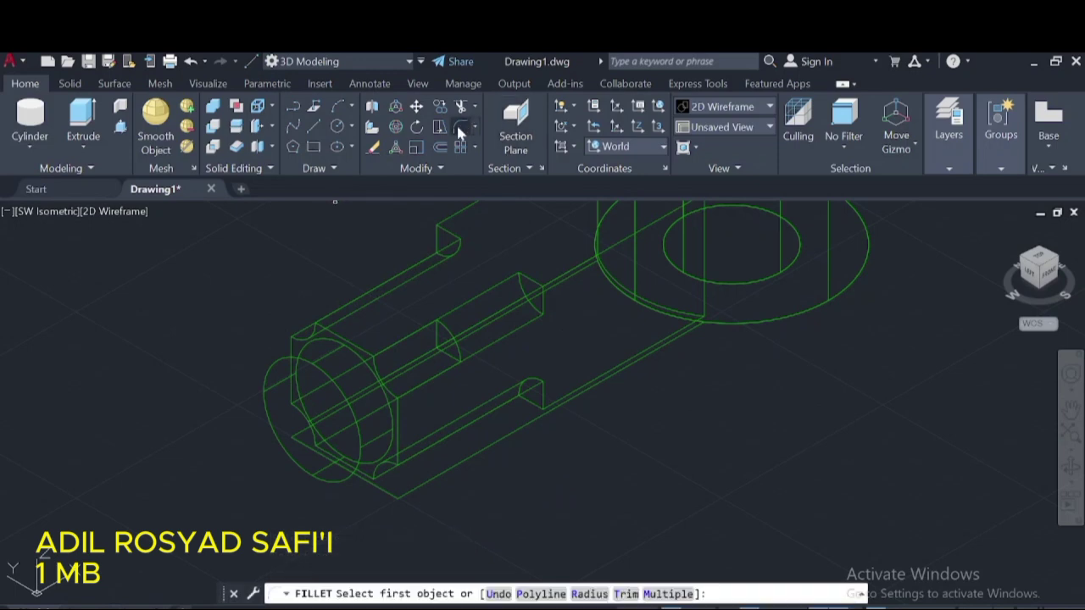
text(r)
key(Return)
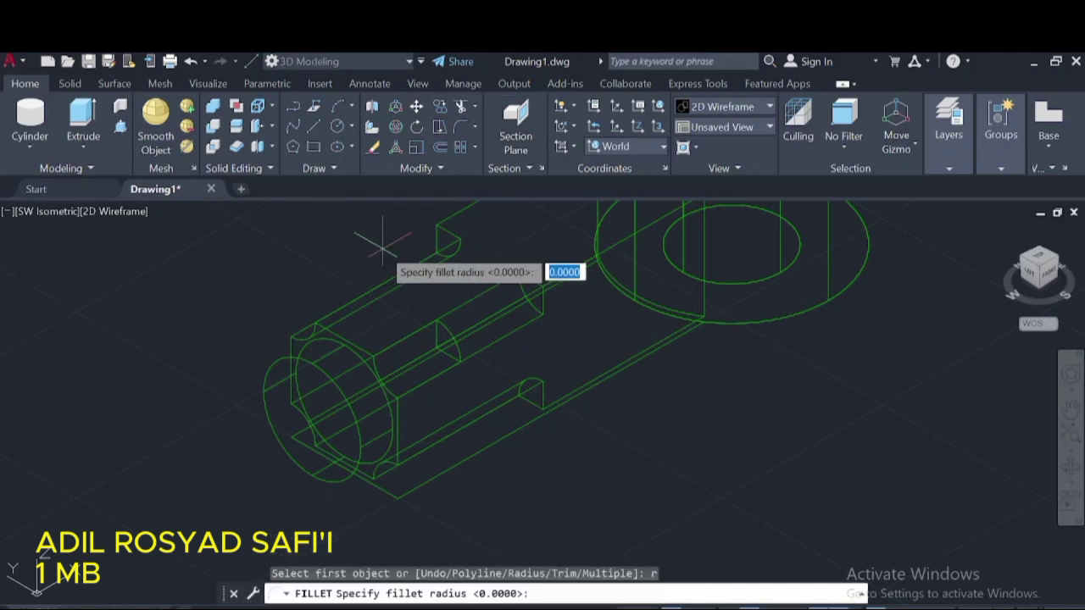
text(7.5)
key(Return)
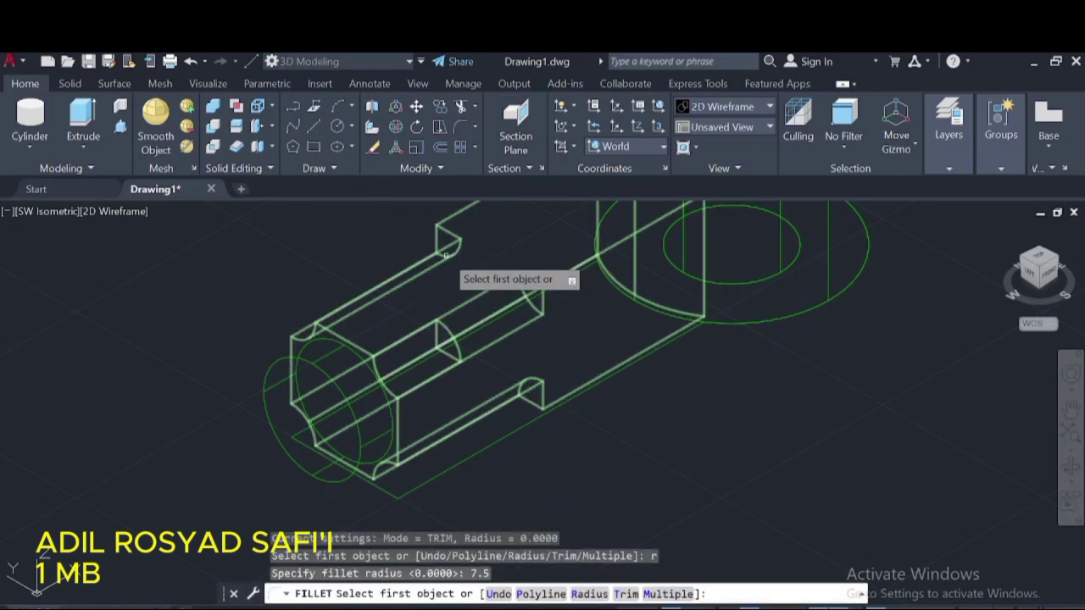
click(517, 294)
key(Return)
right_click(534, 298)
click(551, 312)
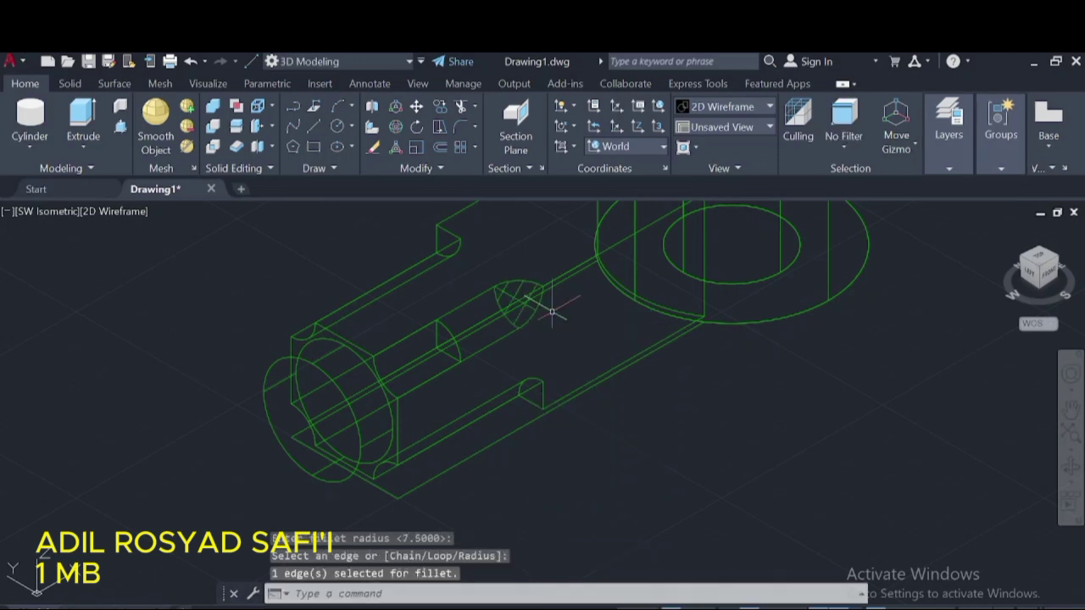
- Round two more slot edges, including the lower hole edge, with the 7.5 fillet
key(Return)
click(439, 248)
right_click(474, 268)
click(509, 274)
key(Return)
click(531, 386)
key(Return)
right_click(523, 393)
click(555, 399)
- Fillet the middle slot edges with radius 7.5
key(Return)
click(466, 360)
key(Return)
right_click(465, 343)
click(492, 355)
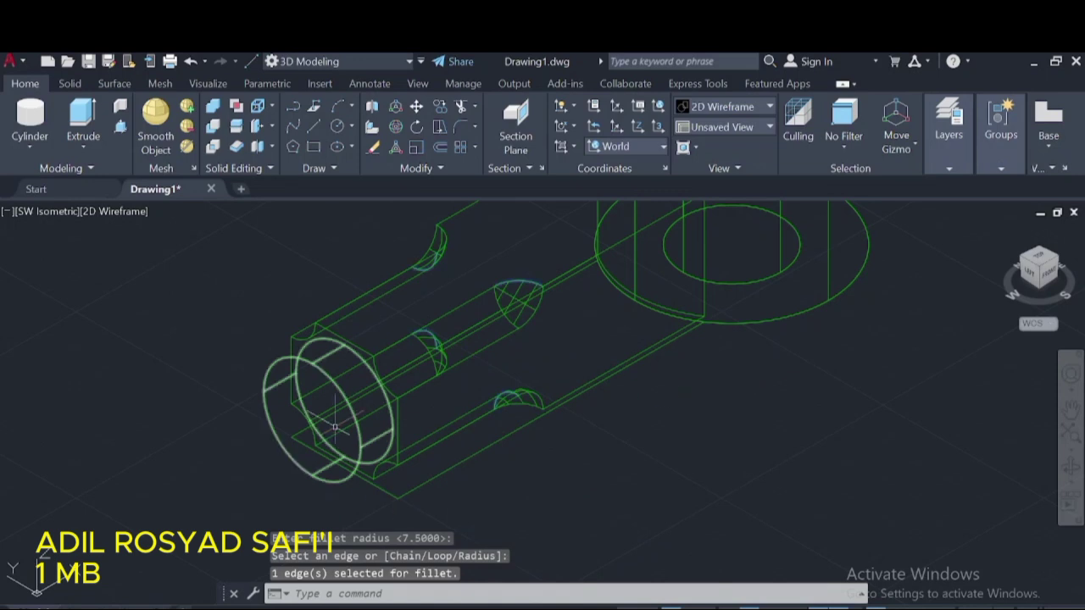
scroll(709, 416, down, 2)
click(948, 168)
- Pan to clear space and create a radius 15 cylinder 102 high
click(999, 188)
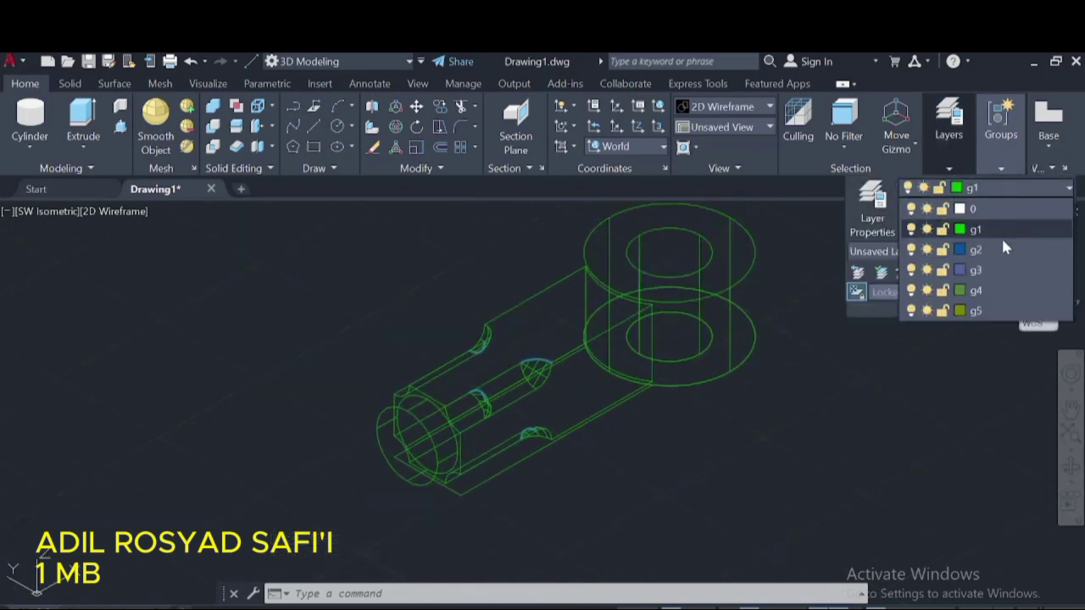
mouse_move(915, 365)
middle_down()
mouse_move(520, 520)
mouse_move(492, 436)
mouse_move(644, 441)
mouse_move(666, 415)
mouse_move(652, 442)
middle_up()
click(31, 118)
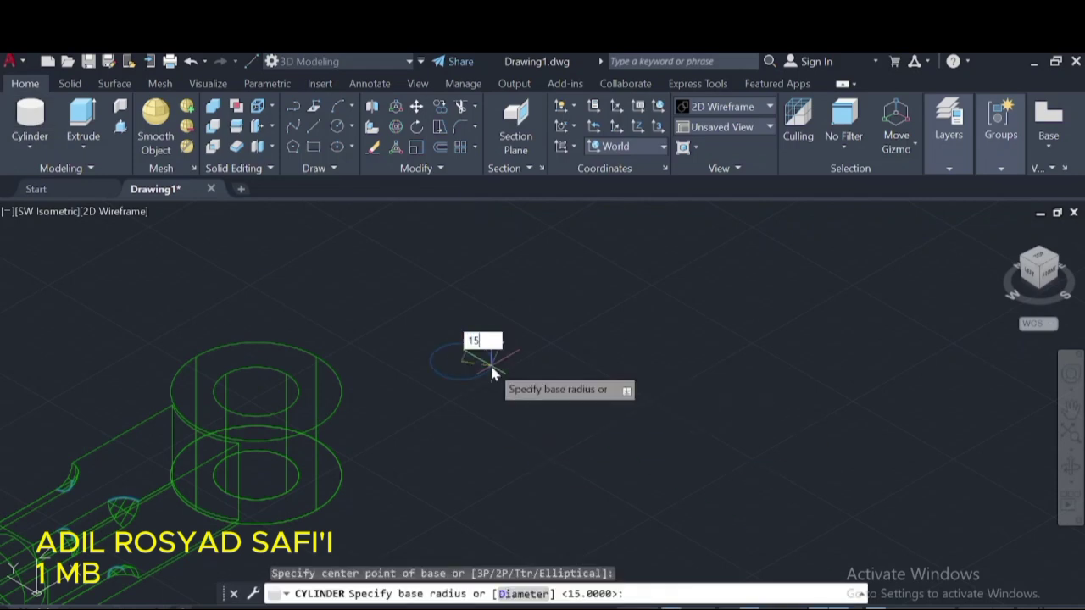
key(Return)
text(1)
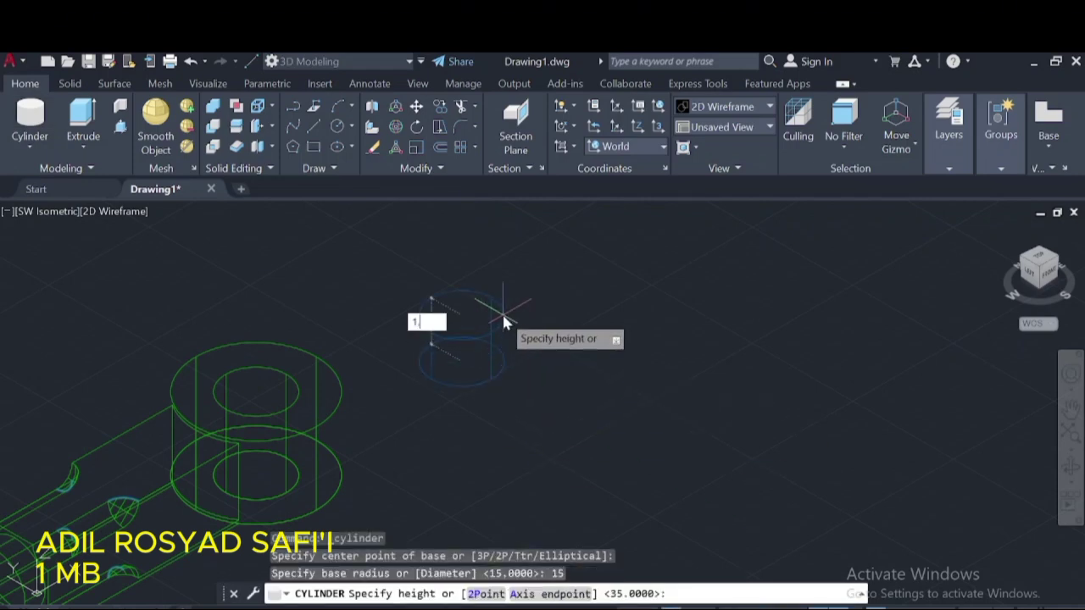
text(02)
key(Return)
- Cap the cylinder top with a radius 22.5, 15-high head
scroll(503, 315, down, 3)
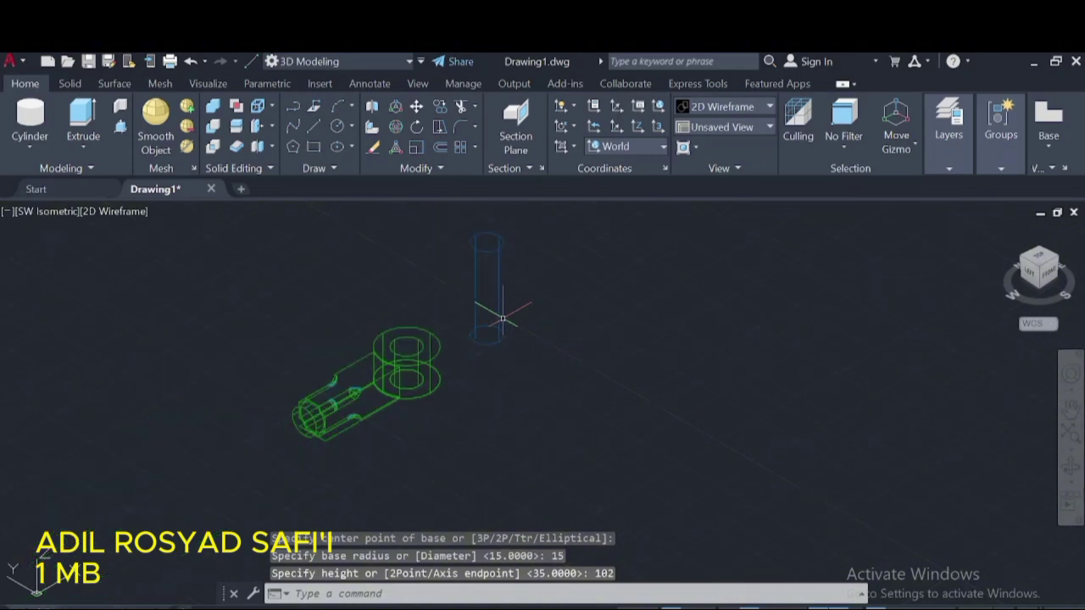
scroll(496, 310, up, 2)
click(337, 125)
click(440, 302)
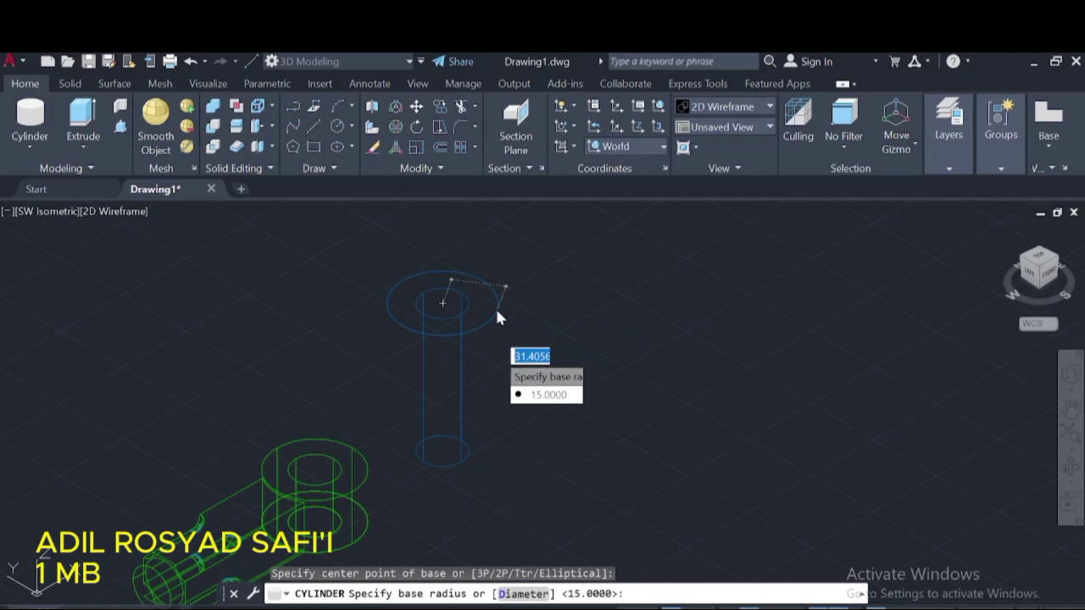
text(22)
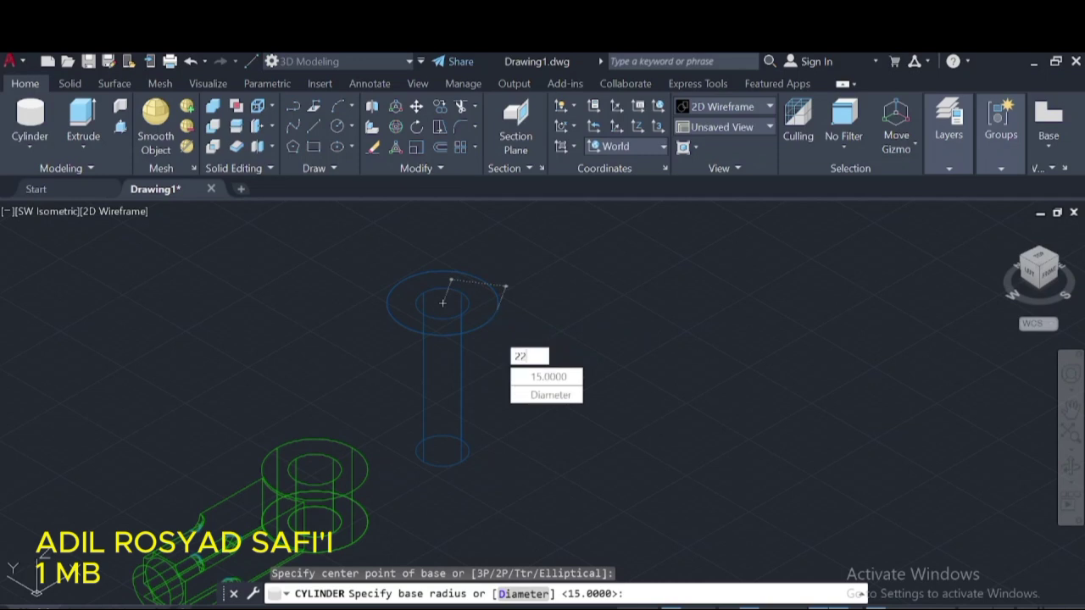
text(.5)
key(Return)
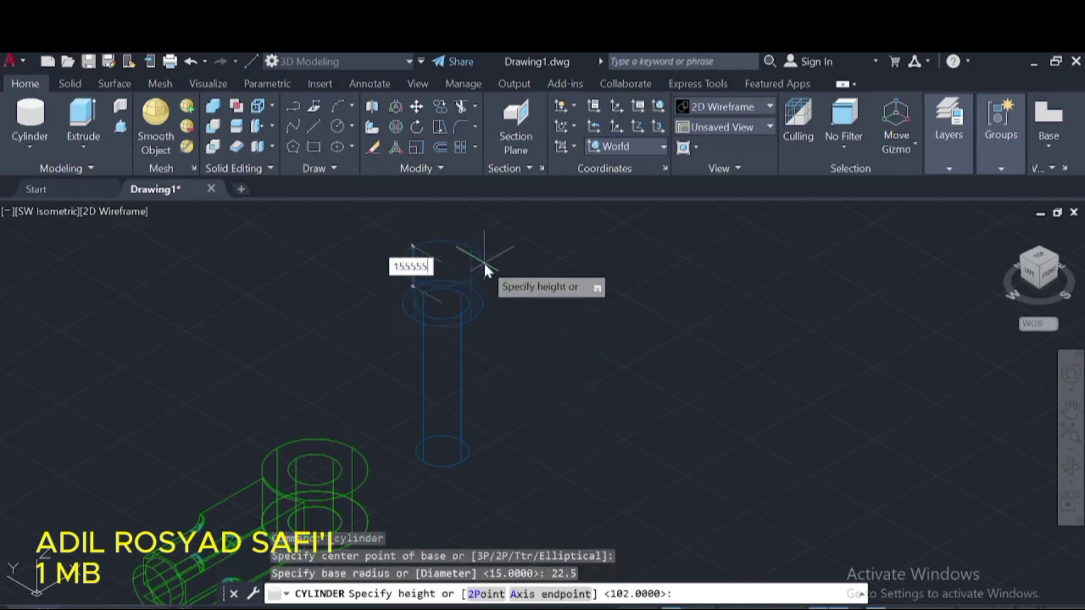
text(155)
key(Return)
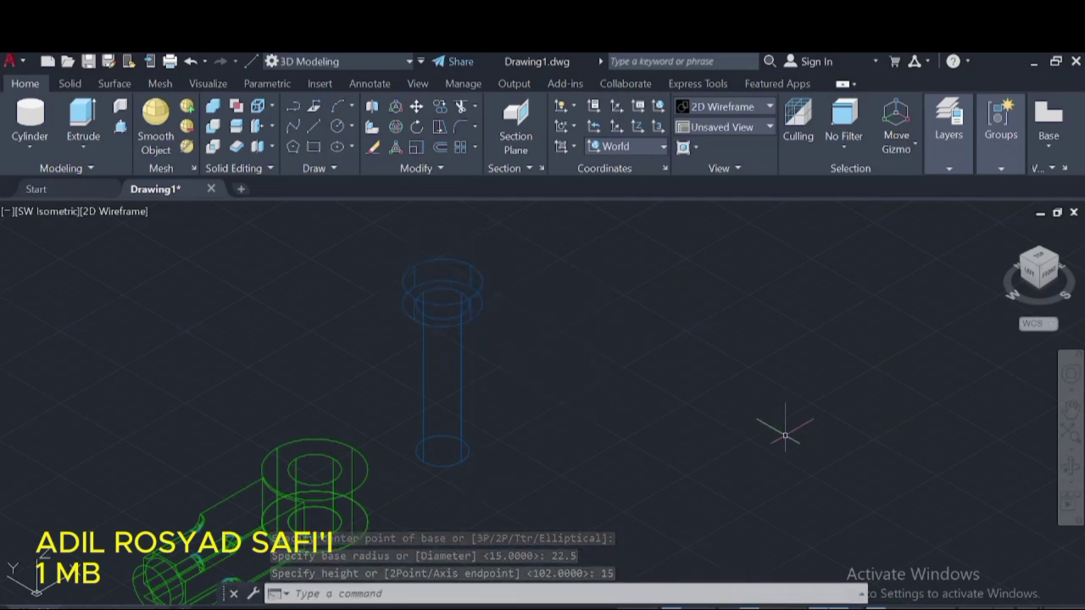
- Create a separate radius 3 rod, 60 high, in empty space
click(30, 114)
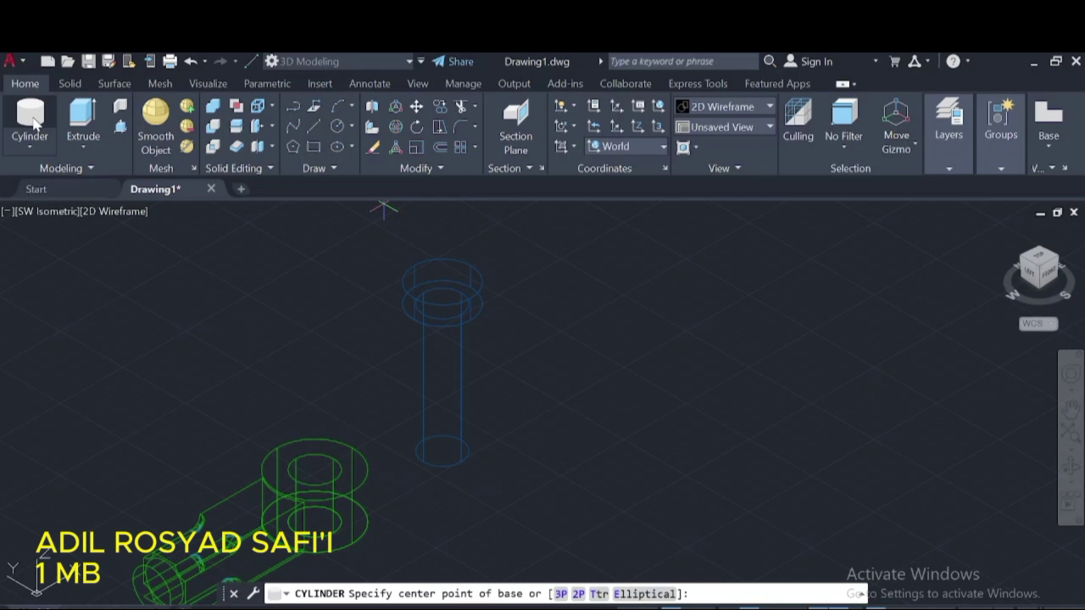
click(627, 411)
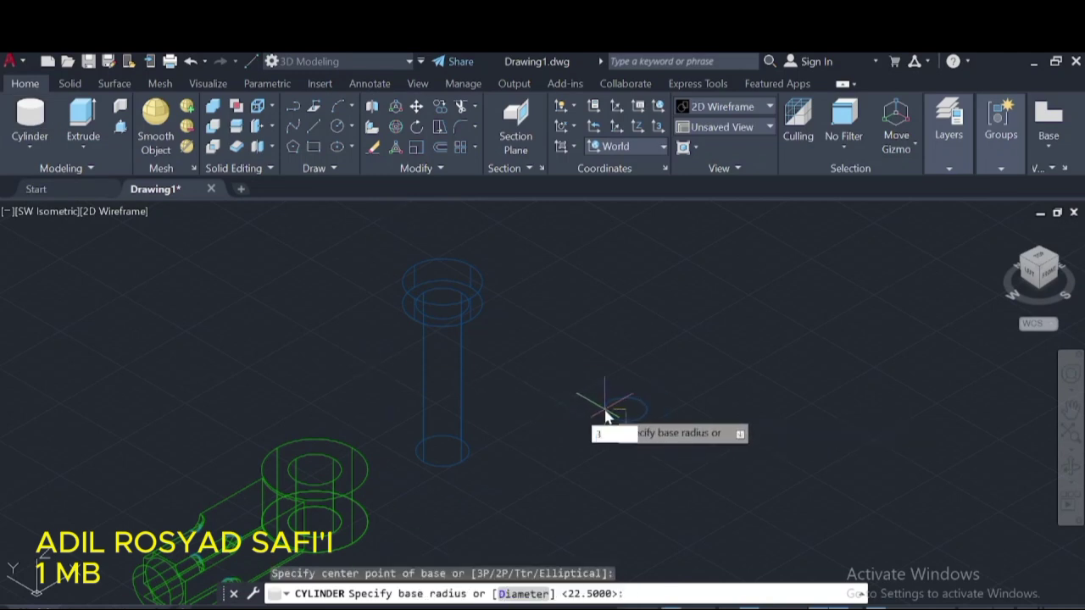
key(Return)
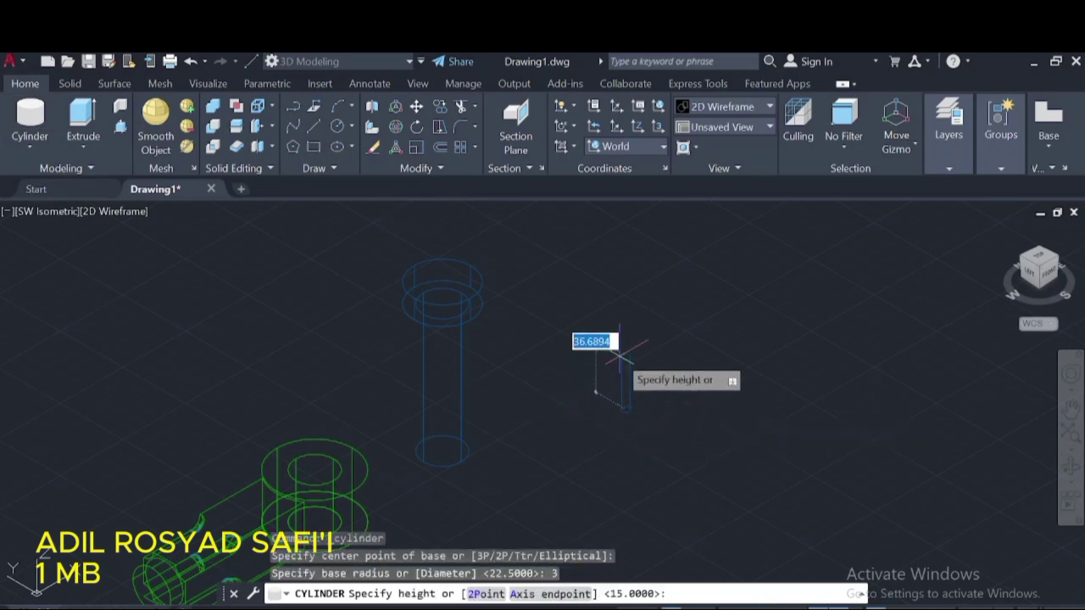
text(60)
key(Return)
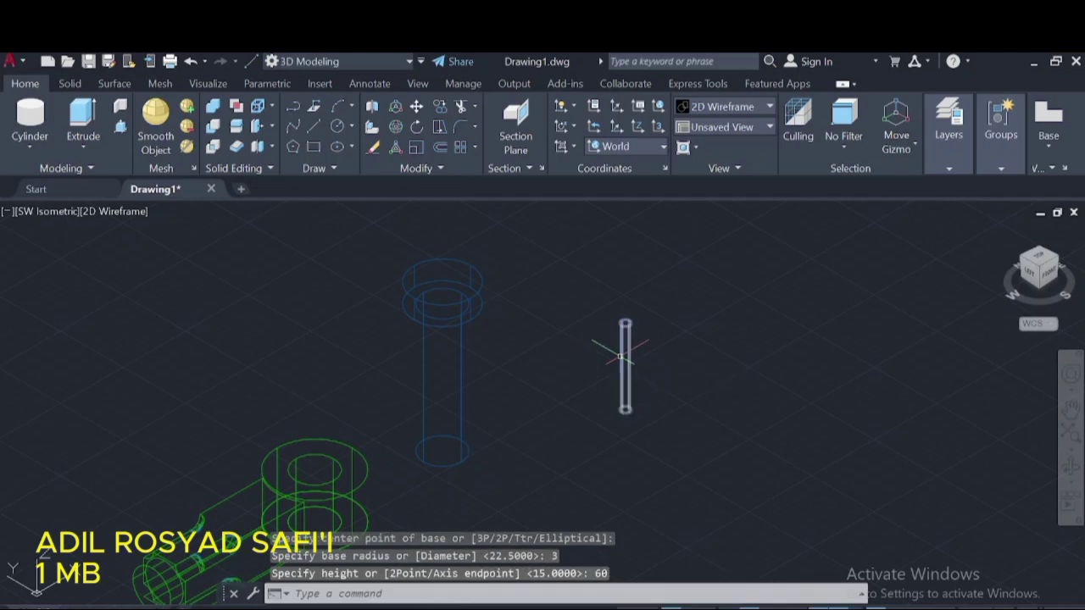
click(395, 126)
- Tip the thin rod horizontal and move it to the pin's base
click(631, 360)
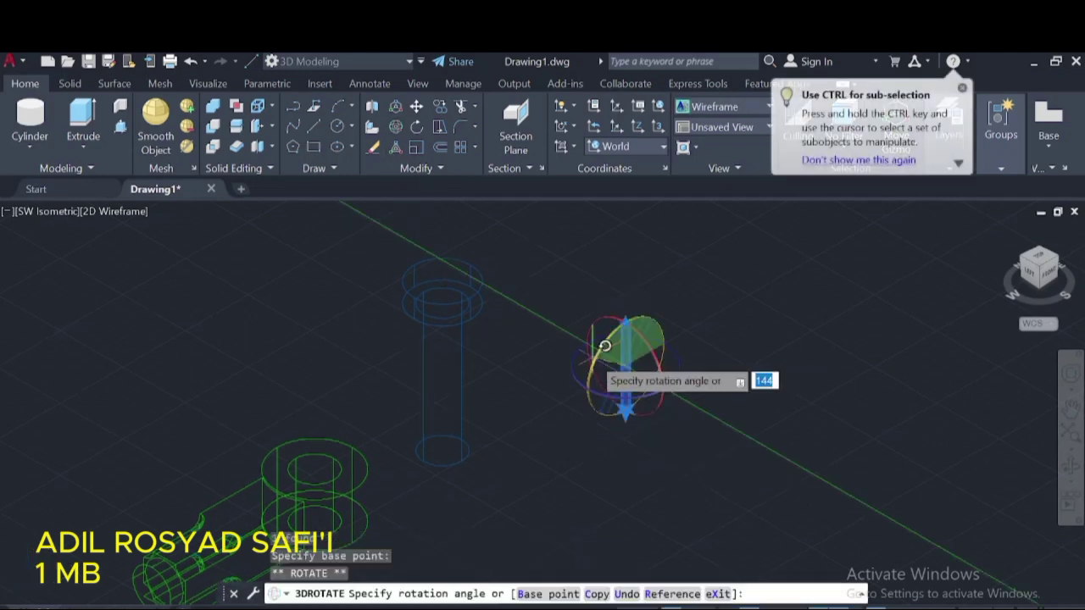
click(627, 364)
click(593, 377)
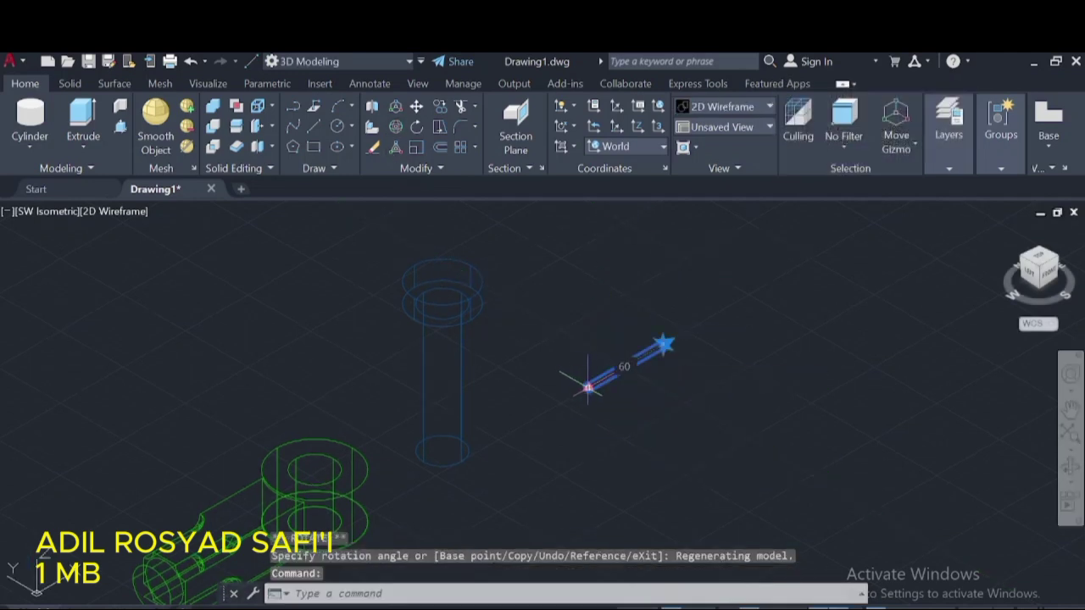
text(m)
key(Return)
click(584, 386)
click(424, 461)
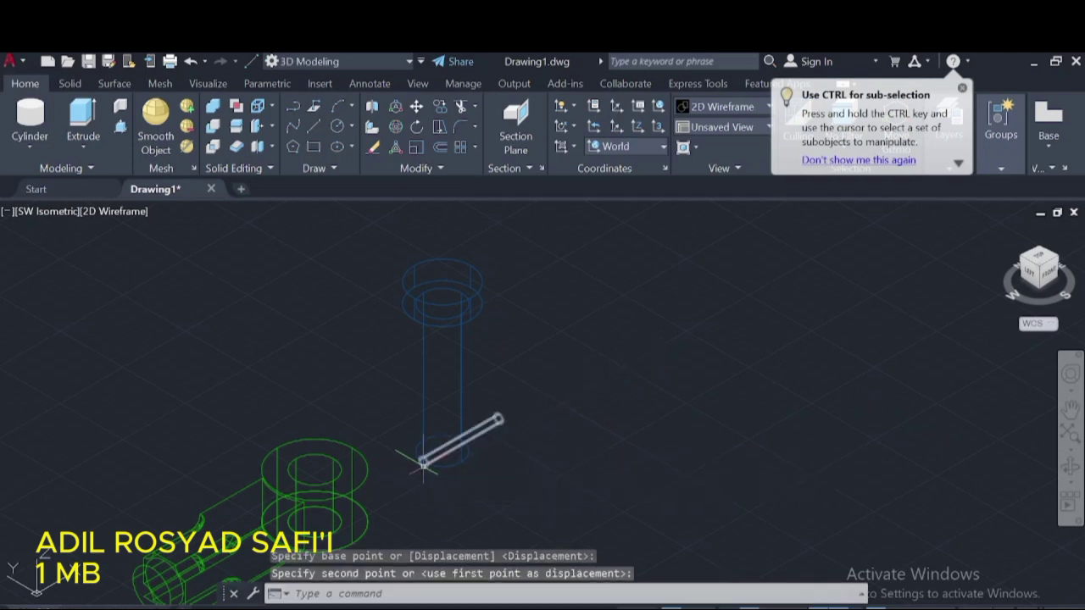
- Shift the rod 15 units along the pin from its end centre
click(418, 108)
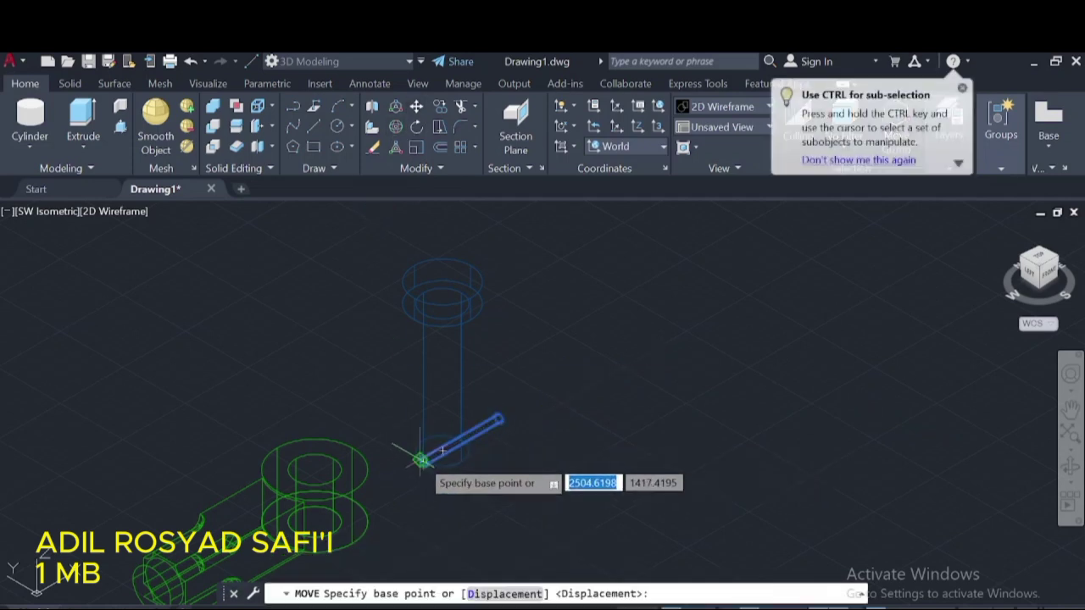
scroll(441, 450, up, 5)
click(411, 449)
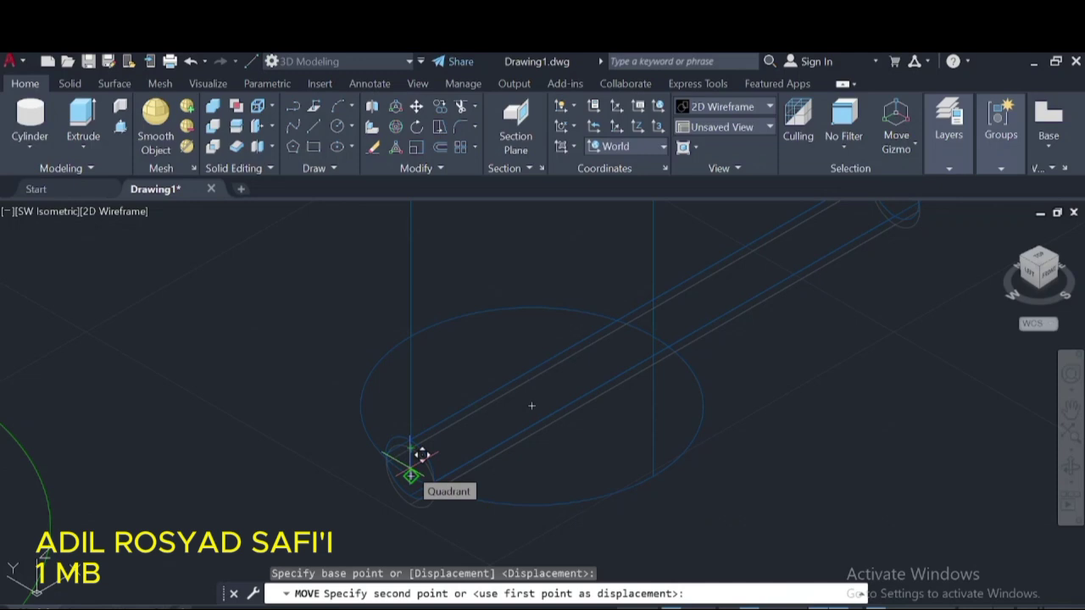
text(15)
key(Return)
text(1)
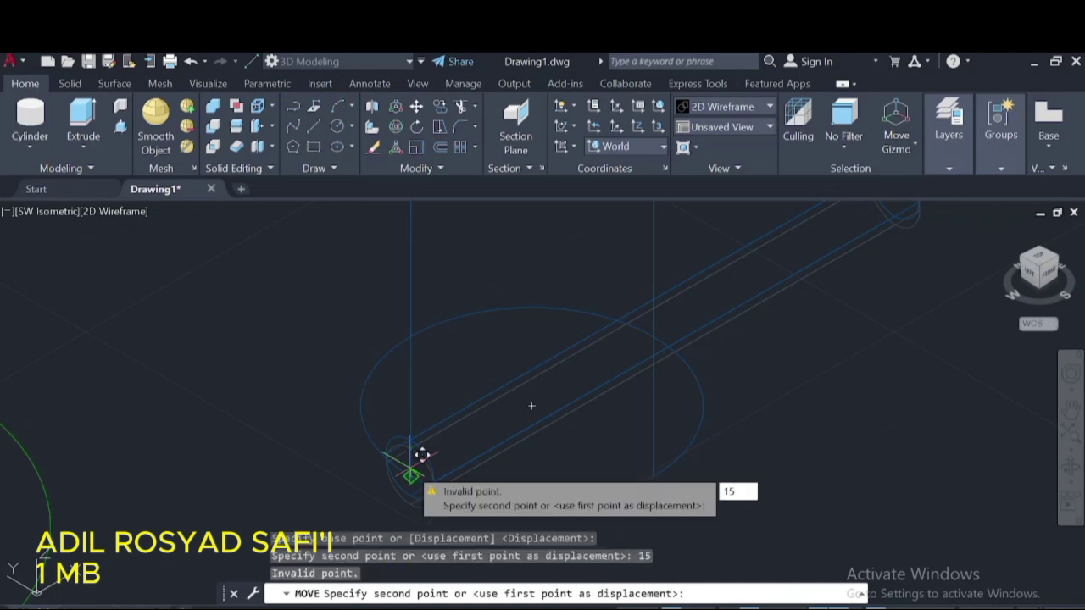
key(Escape)
key(space)
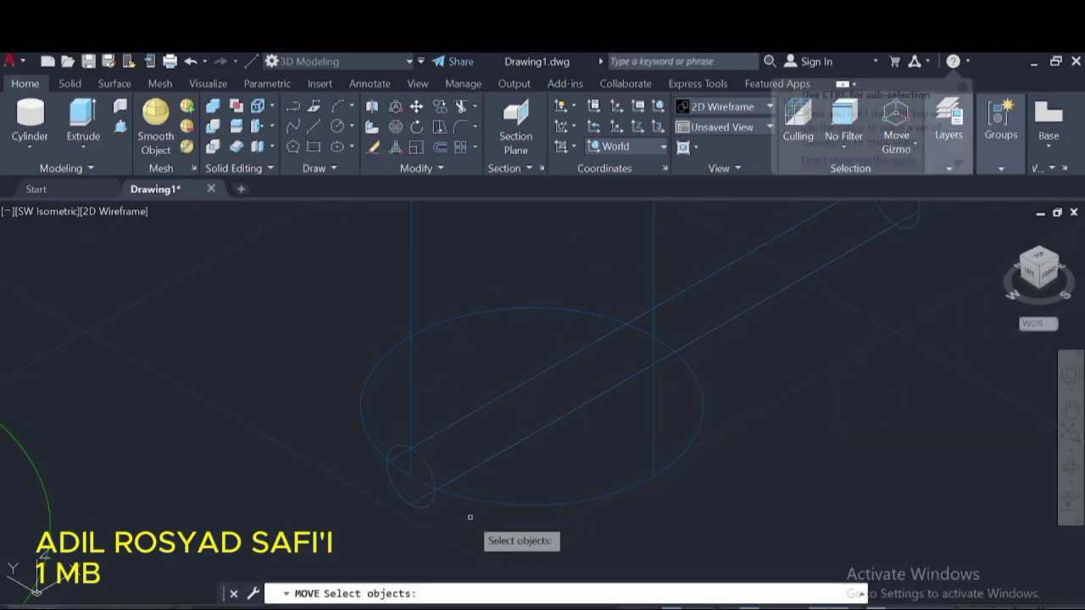
click(531, 398)
key(Return)
click(411, 466)
text(15)
key(Return)
- Subtract the rod from the pin cylinder to leave a cross hole, then zoom out
scroll(411, 465, down, 3)
click(497, 431)
click(236, 105)
click(426, 389)
key(Return)
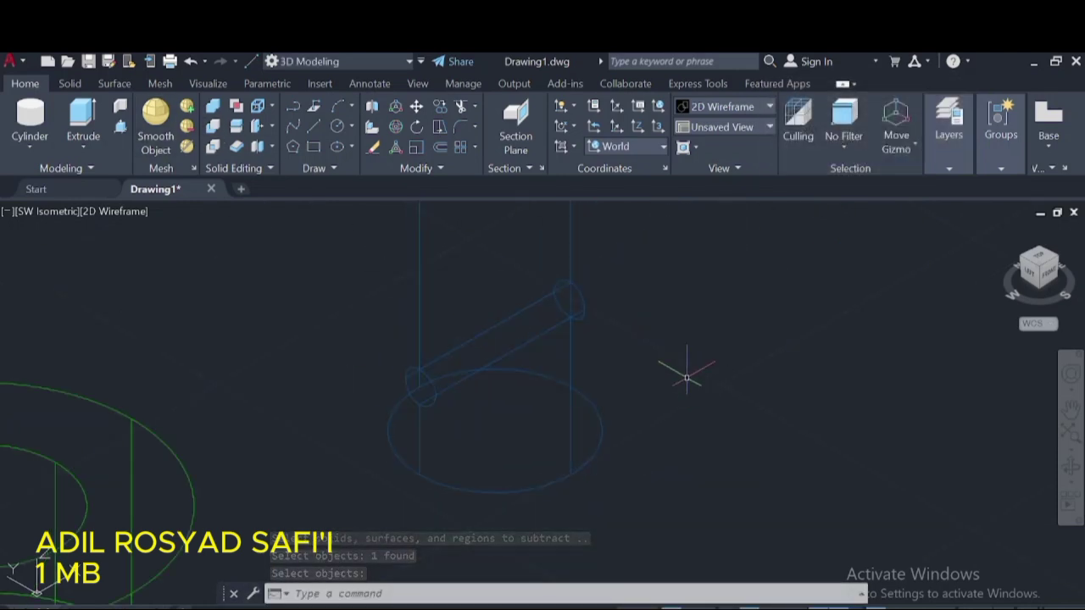
scroll(689, 379, down, 2)
scroll(693, 381, down, 2)
middle_drag(699, 386, 715, 472)
scroll(794, 435, up, 2)
scroll(775, 416, down, 3)
- Pan to centre both parts, abandoning a stray drawing-view command and a cylinder
middle_drag(774, 417, 722, 402)
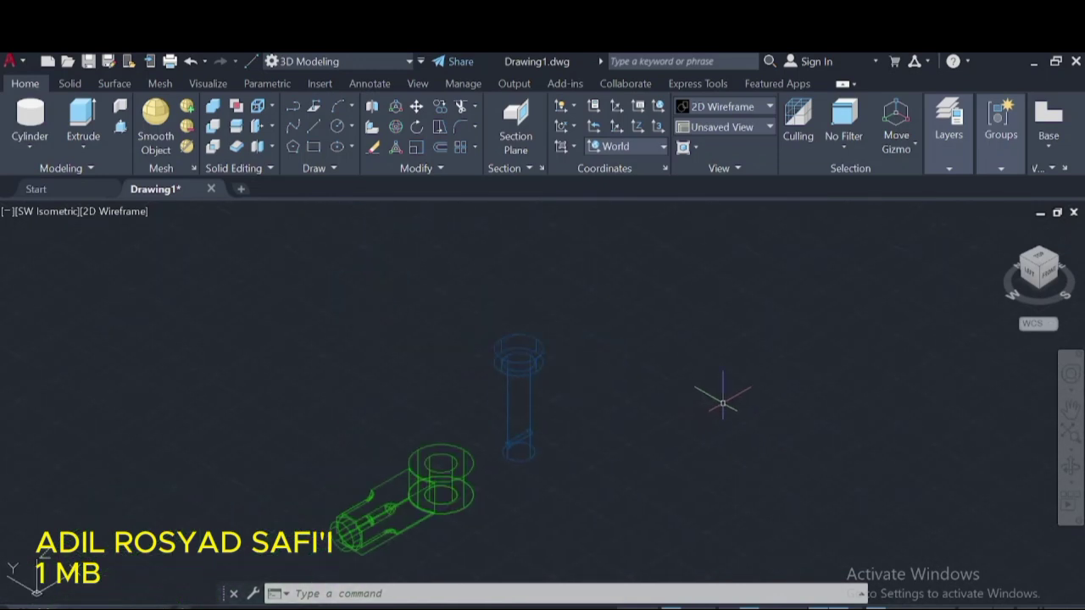
scroll(709, 398, up, 2)
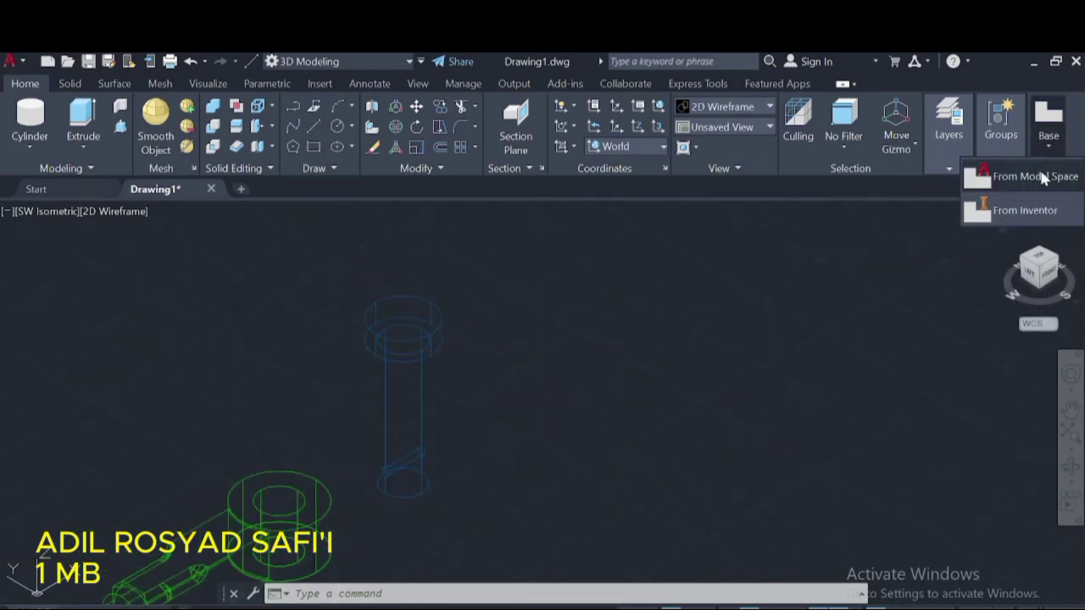
click(1041, 175)
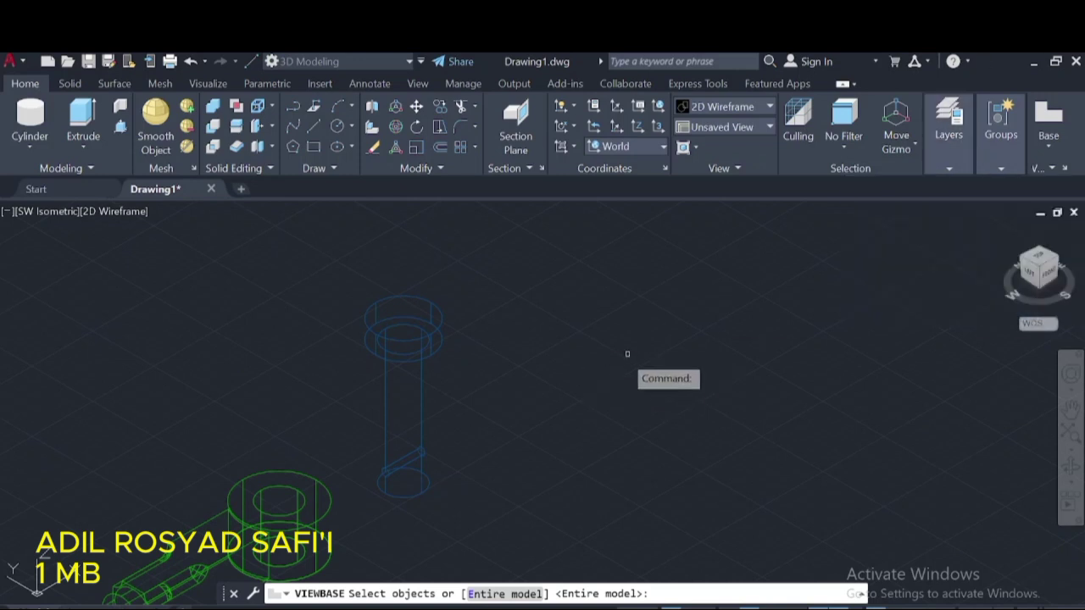
click(562, 347)
click(17, 121)
click(588, 357)
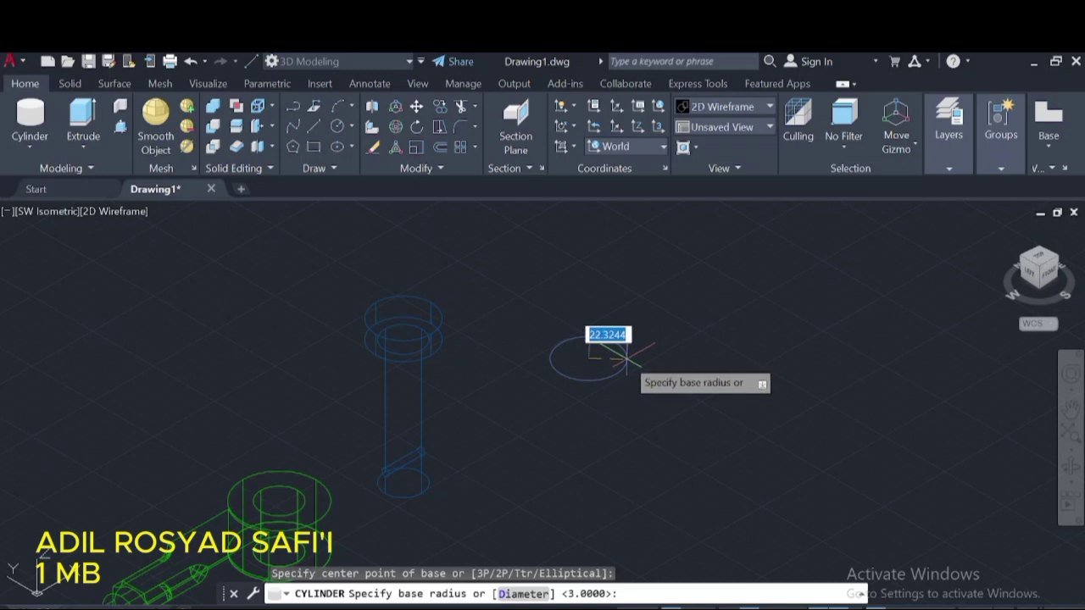
key(Escape)
- Draw concentric circles of radius 15 and 22.5 beside the shaft and press-pull the ring 15 high
click(337, 125)
click(635, 376)
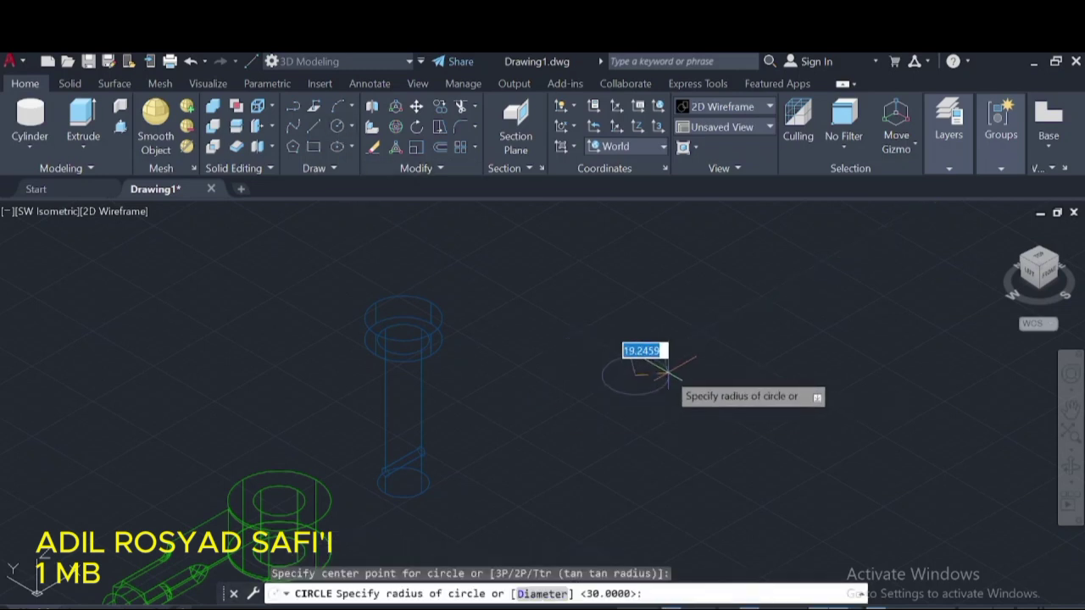
key(Return)
key(Return)
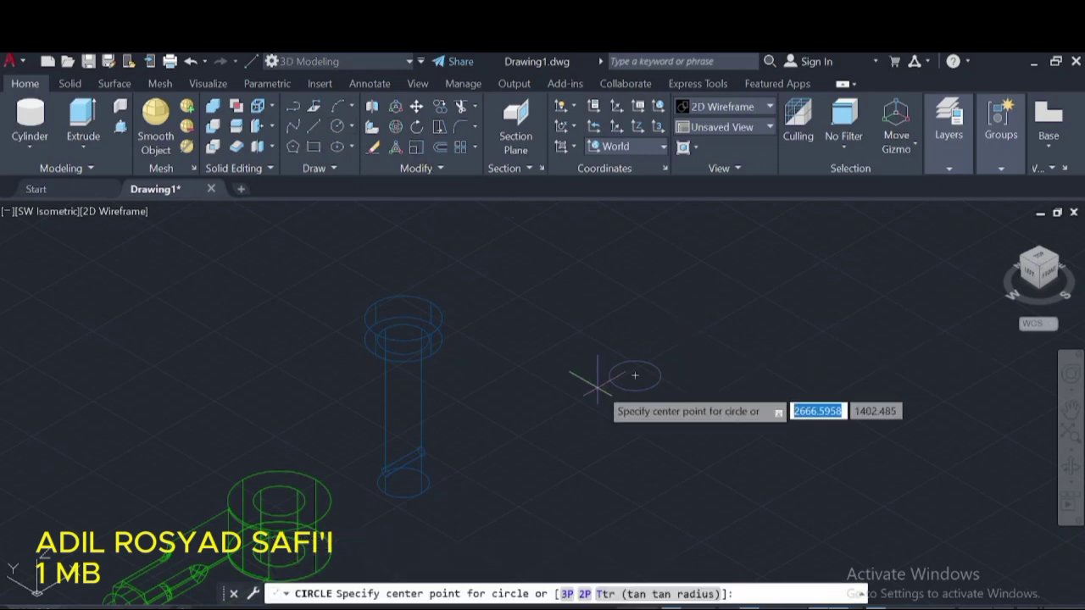
click(635, 375)
key(Return)
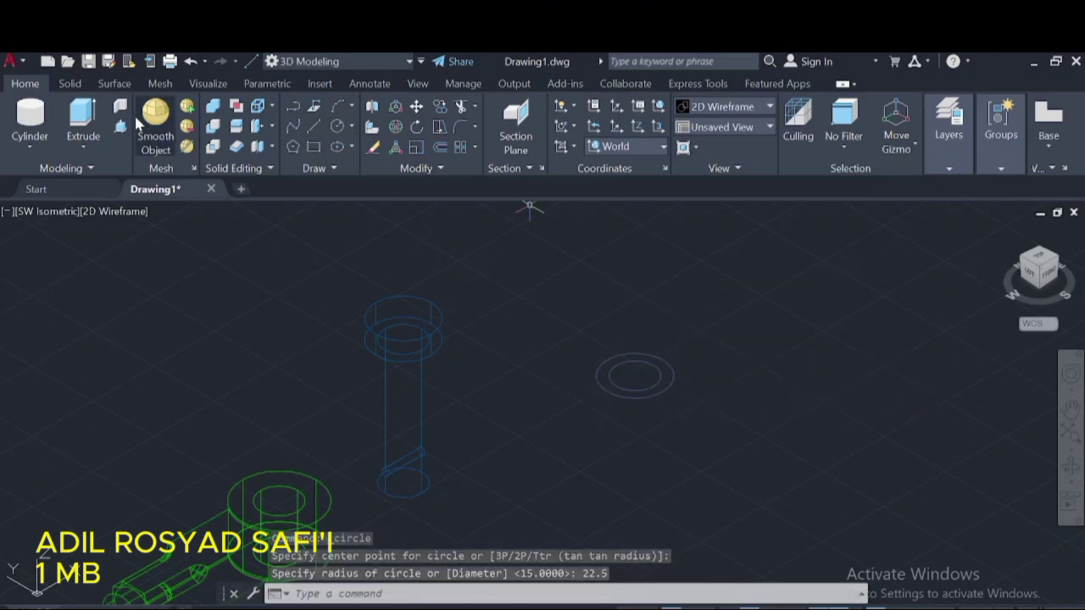
key(ctrl+shift+e)
click(601, 380)
text(15)
key(Return)
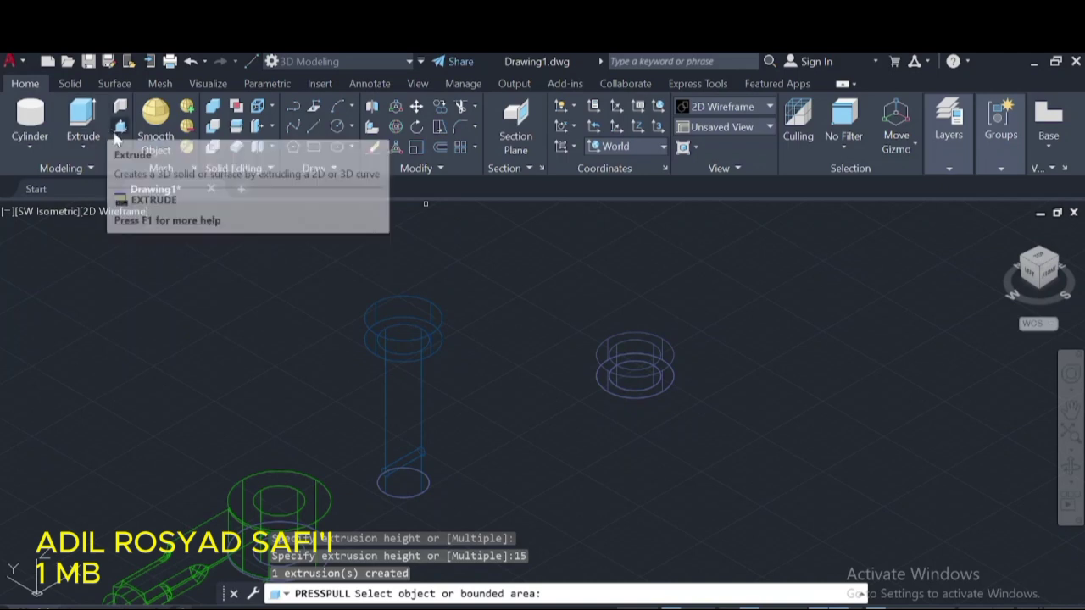
- Create a radius 3, height 60 cylinder and rotate it to lie horizontal
click(30, 119)
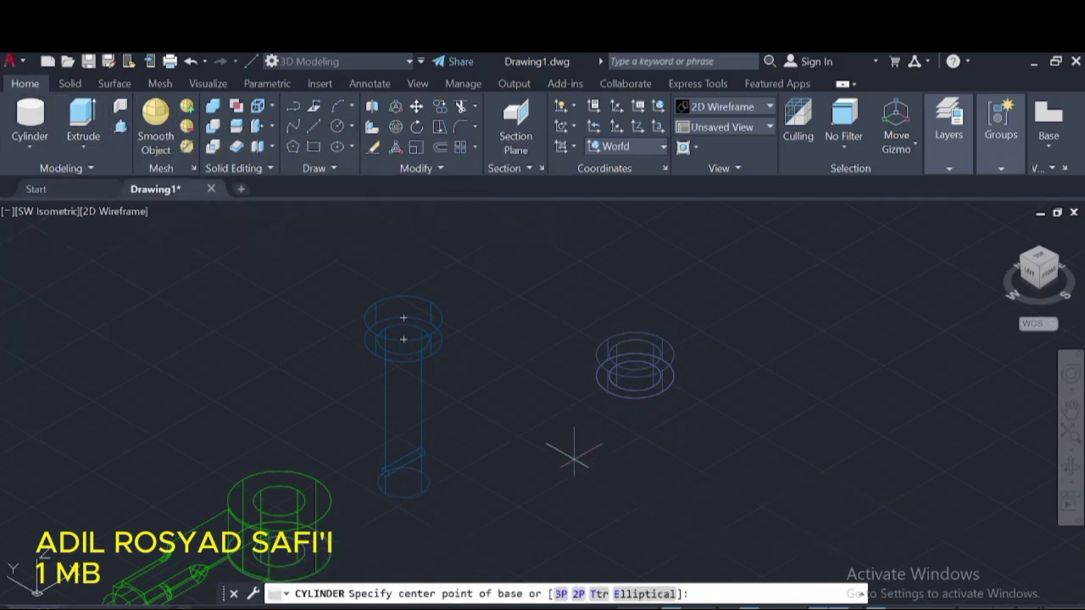
click(576, 458)
text(3)
key(Return)
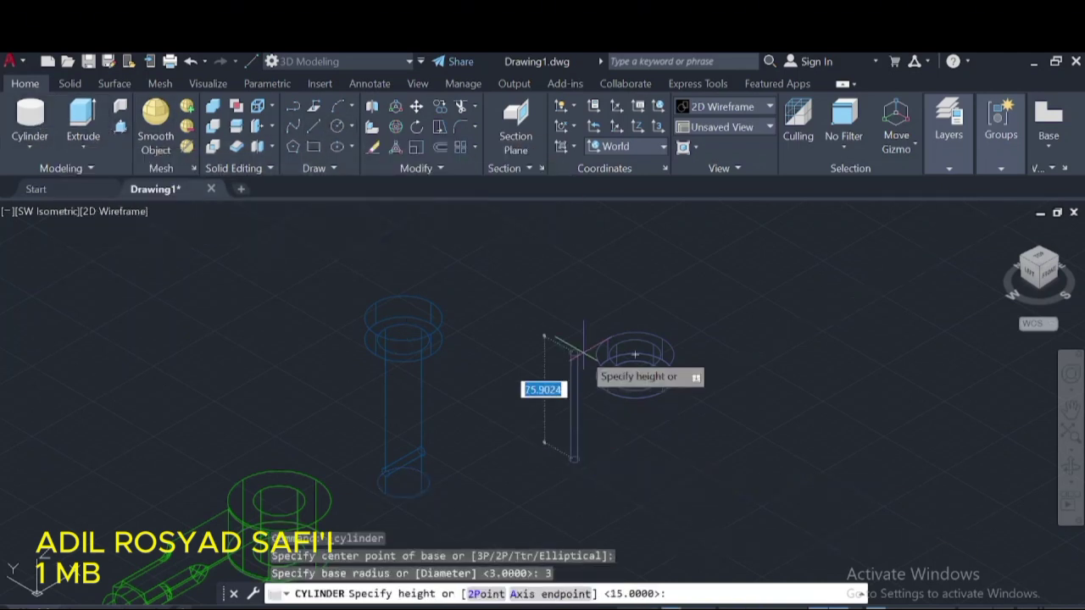
text(60)
key(Return)
click(574, 424)
click(563, 422)
click(570, 449)
- Move the thin pin to the collar's centre
click(547, 433)
right_click(534, 436)
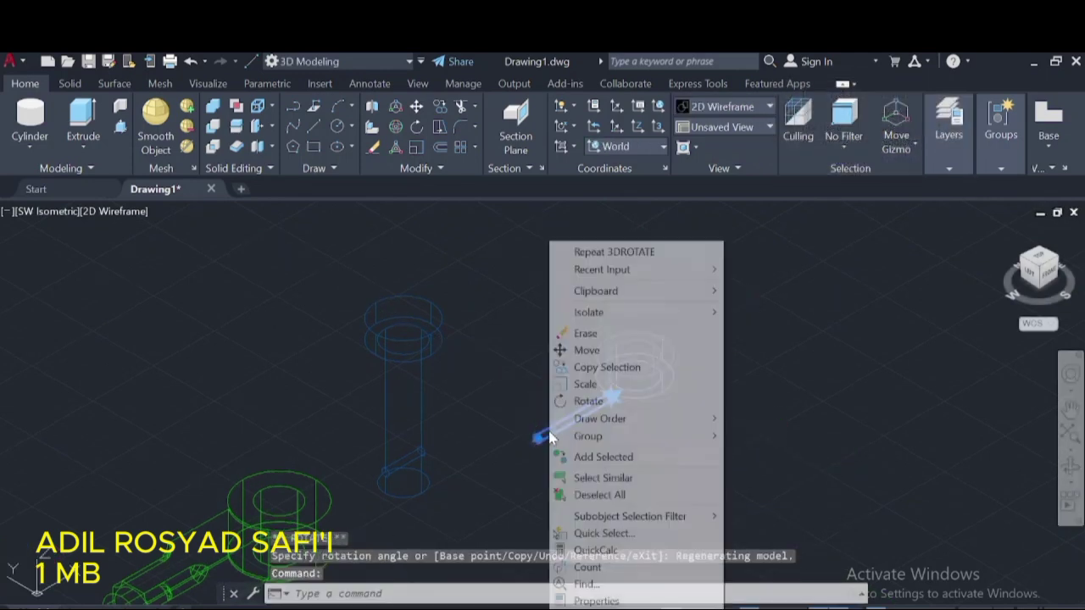
click(582, 348)
click(537, 438)
scroll(617, 352, up, 5)
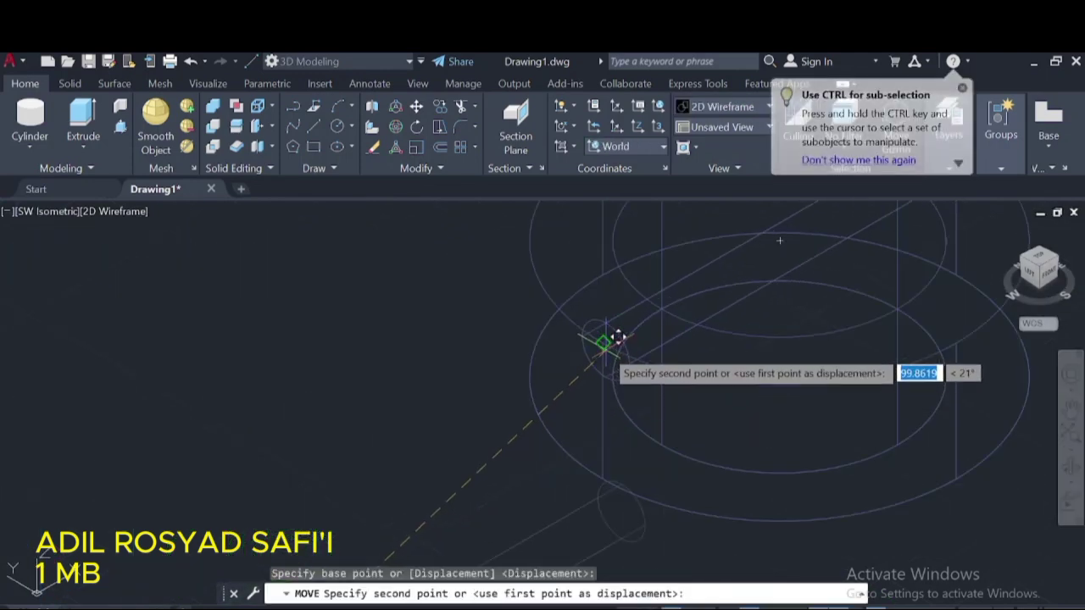
click(603, 339)
- Shift the pin down 7.5 units into the collar's mid-height
scroll(603, 339, up, 3)
right_click(625, 344)
click(659, 349)
click(602, 344)
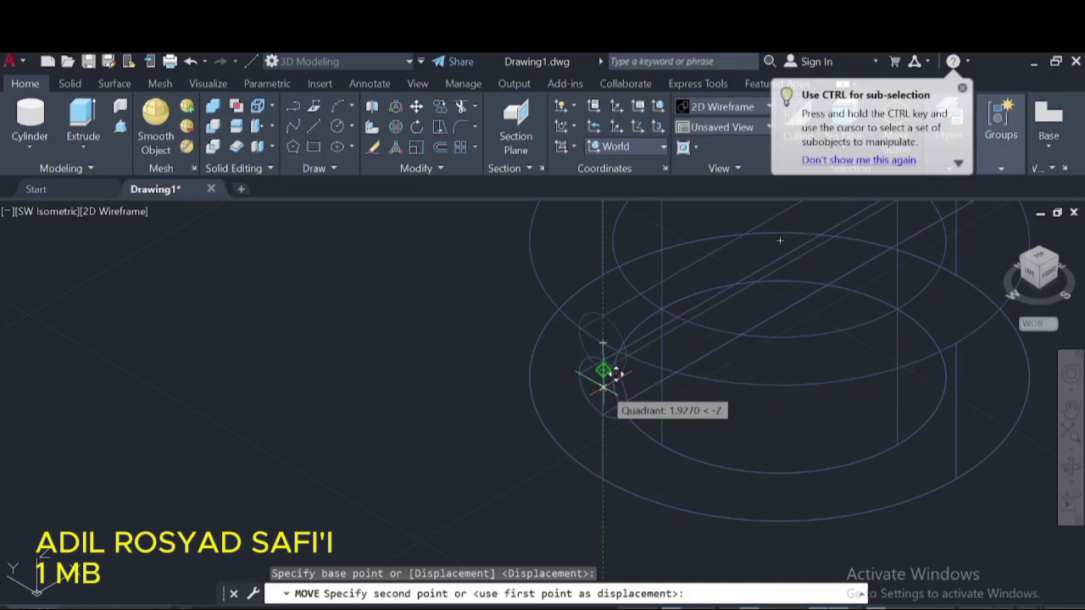
text(7.5)
key(Return)
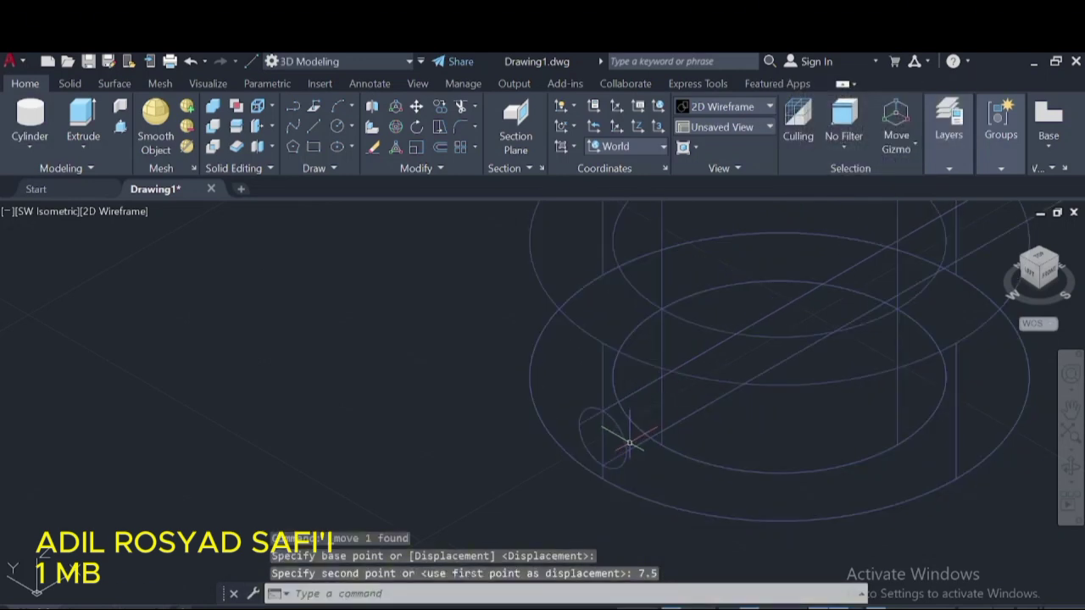
click(185, 61)
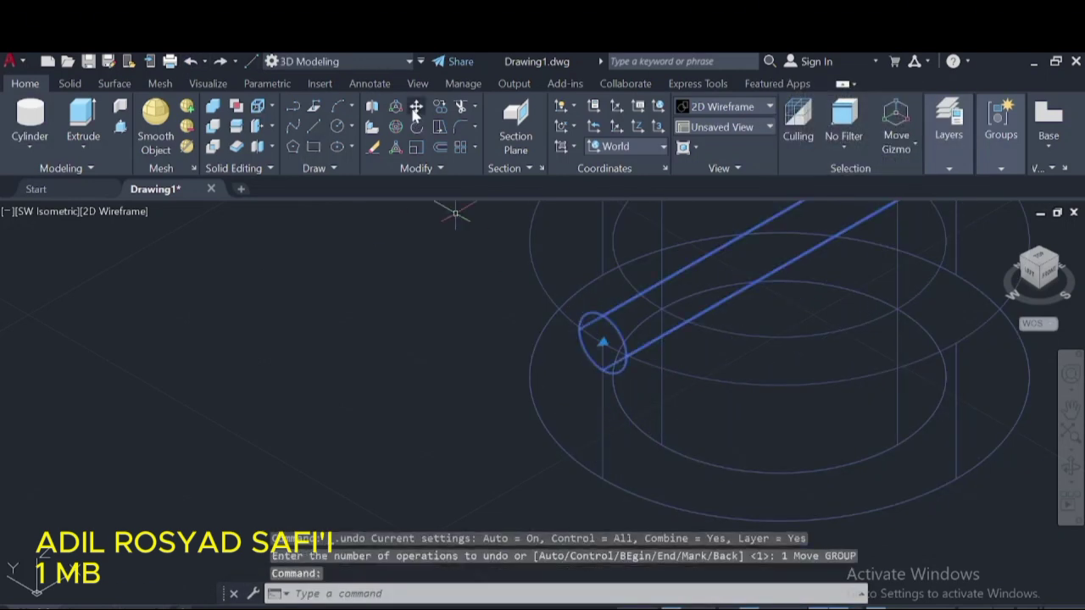
click(416, 107)
click(603, 343)
text(7.5)
key(Return)
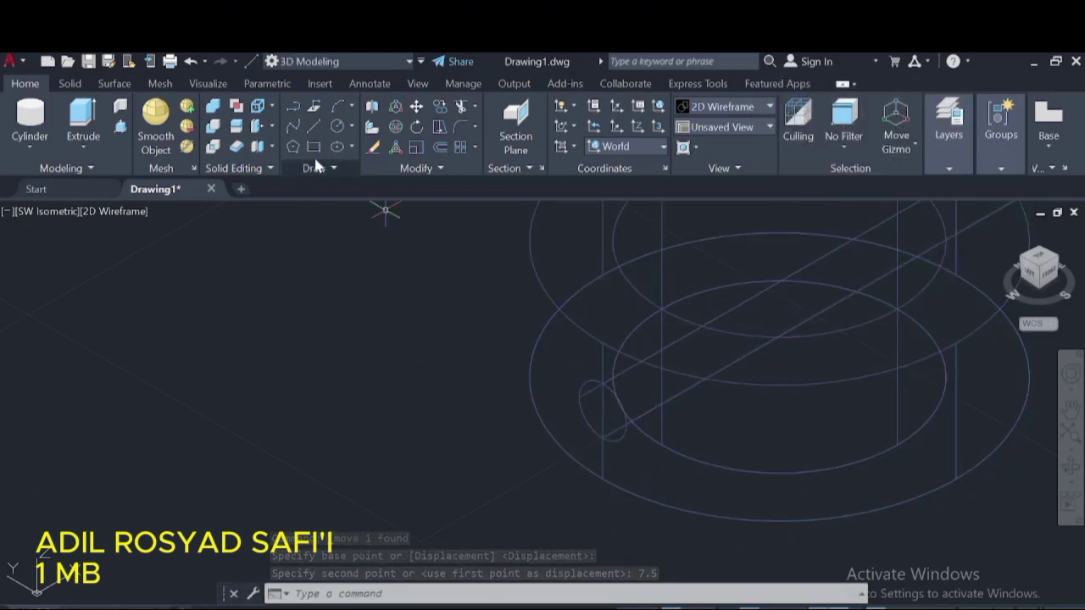
- Subtract the pin from the collar to cut the cross hole
click(236, 105)
click(745, 394)
key(Return)
click(727, 367)
key(Return)
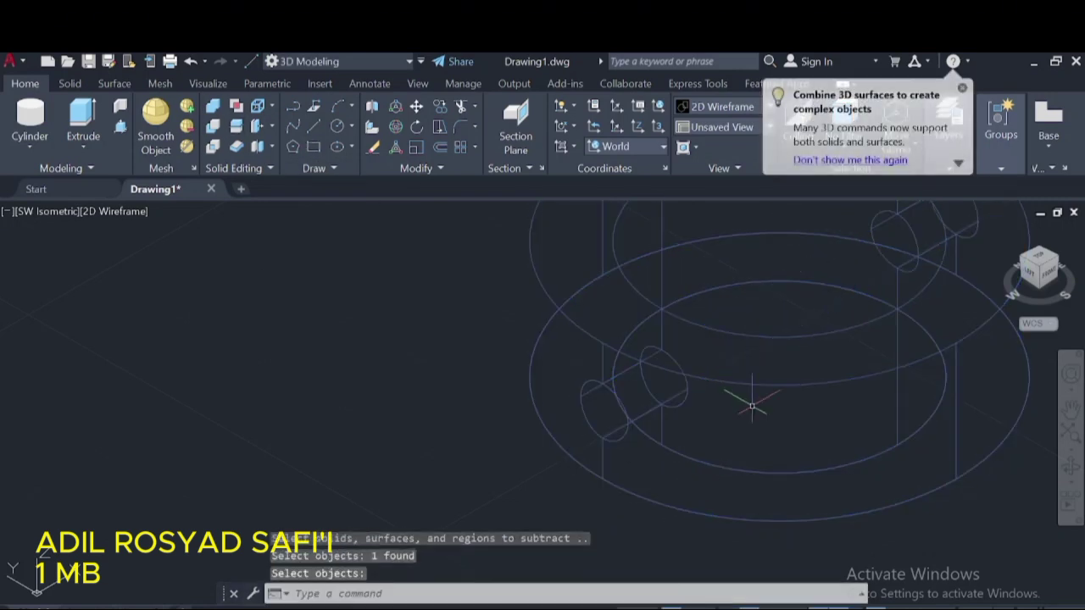
scroll(788, 424, down, 5)
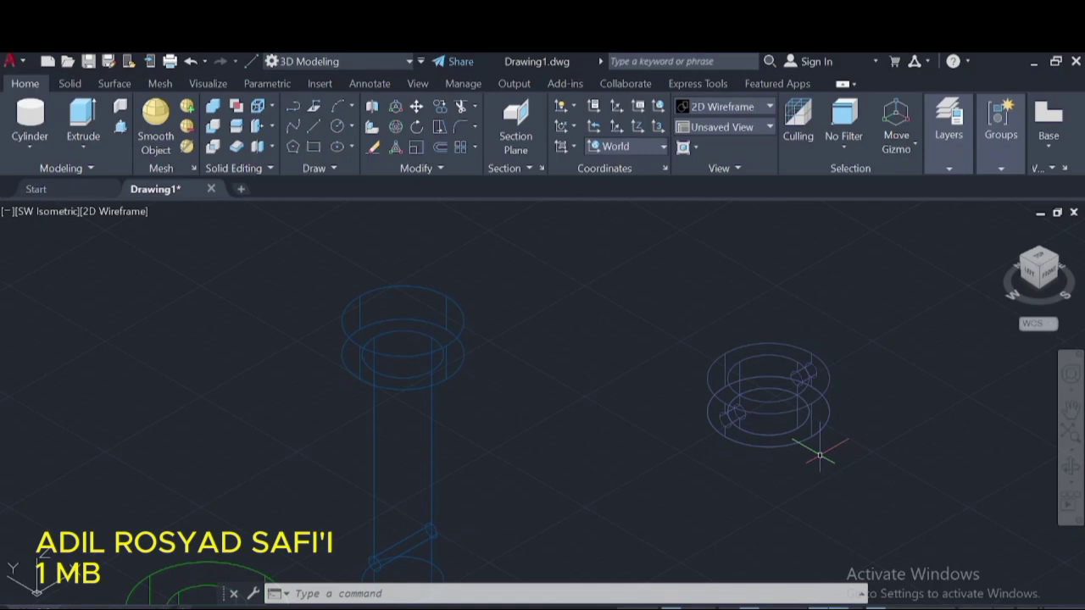
scroll(817, 456, down, 3)
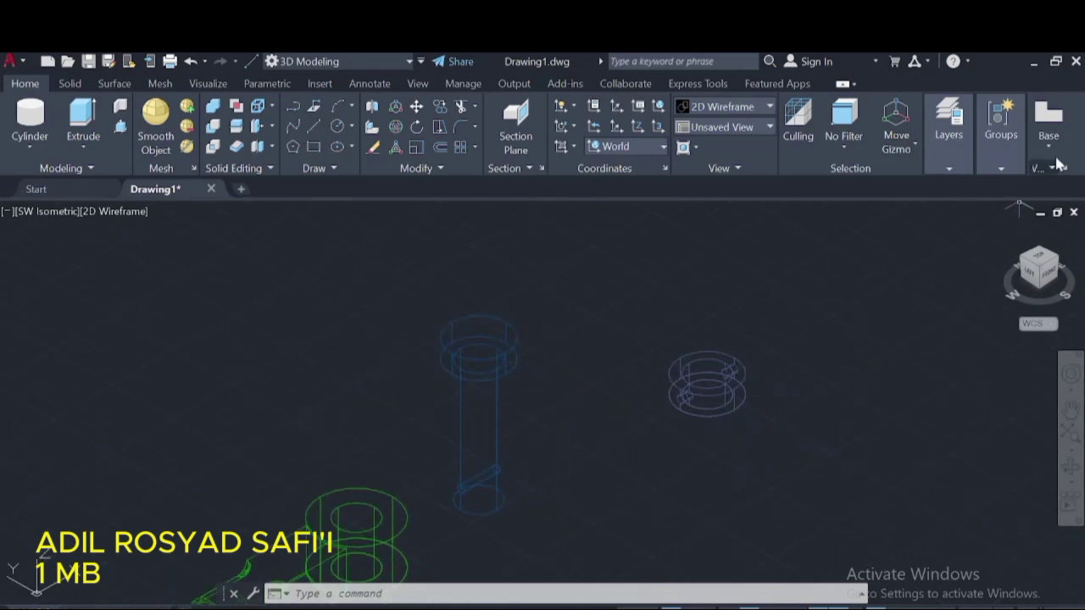
- Browse the layer list without changing it and clear a stray selection
click(949, 163)
click(974, 187)
click(974, 207)
click(606, 484)
key(Escape)
- Create a radius 3, height 60 cylinder below the collar
click(30, 118)
click(619, 507)
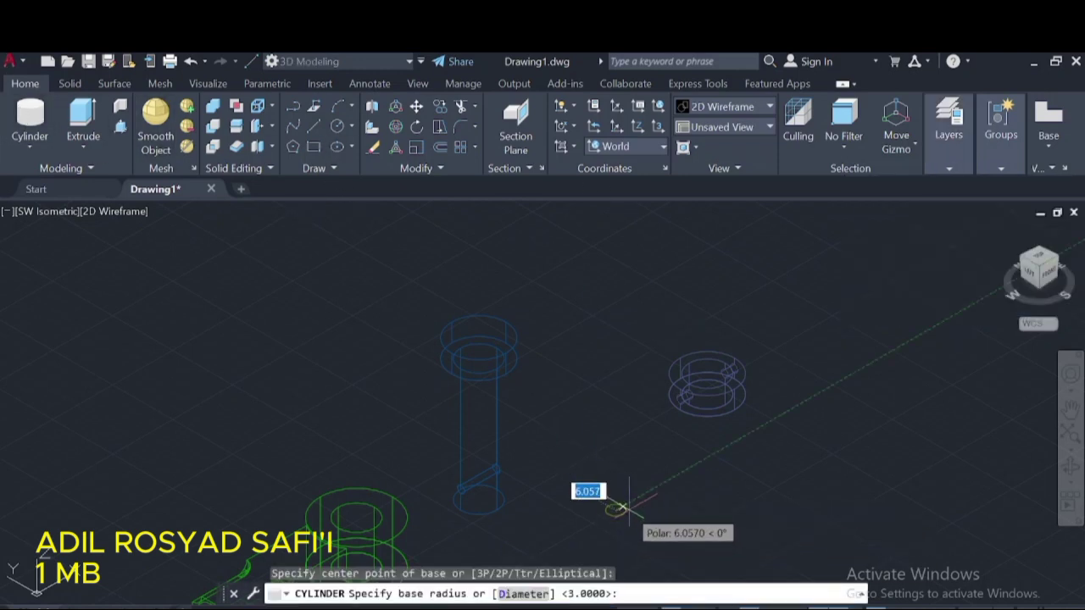
text(3)
key(Return)
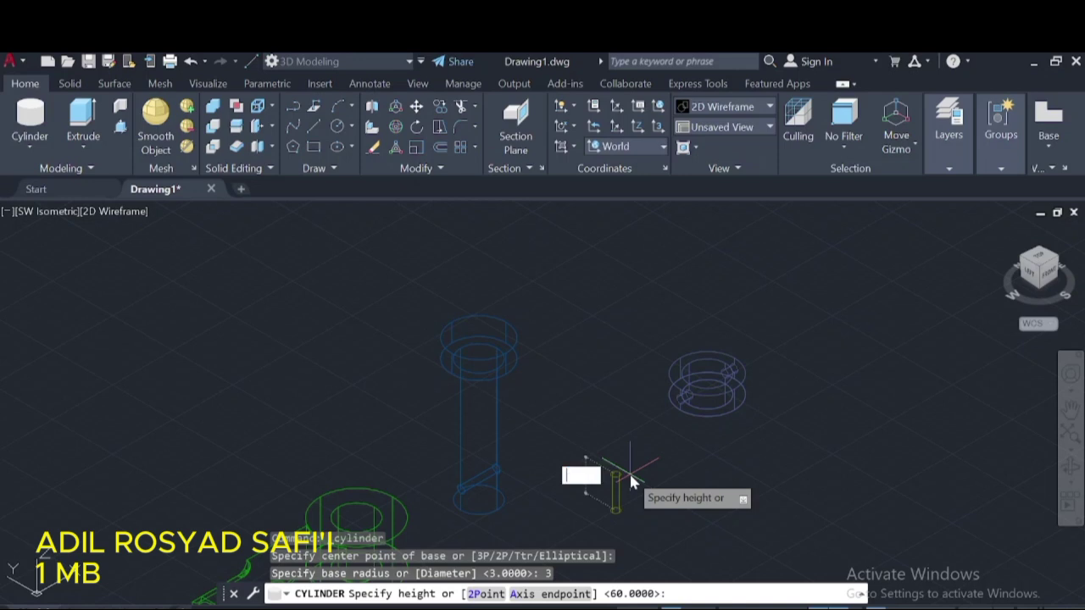
text(60)
key(Return)
- Rotate the new pin 90° in 3D so it lies flat
click(618, 472)
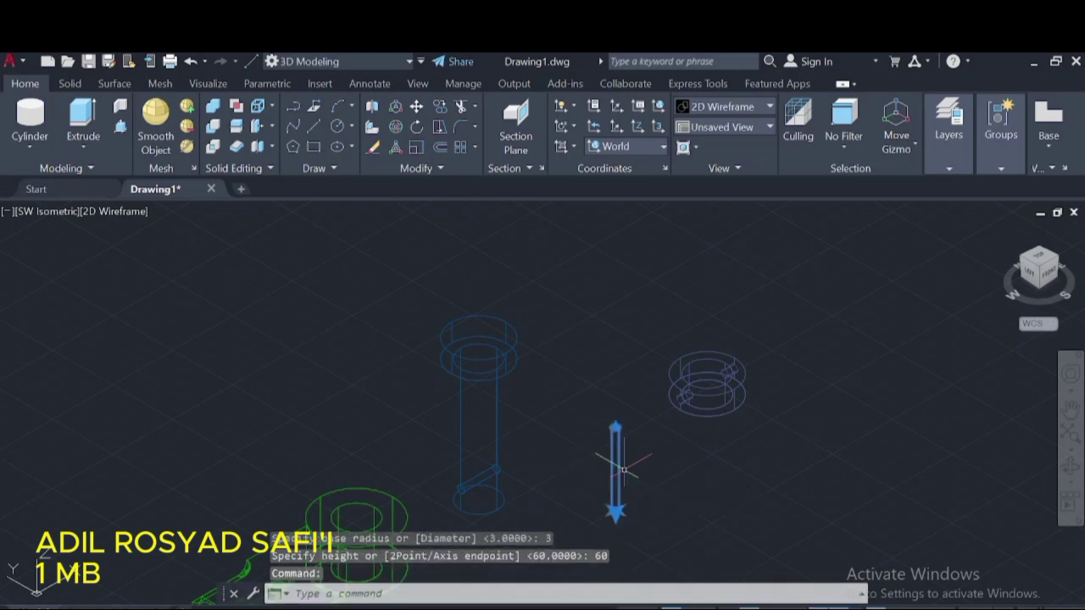
click(396, 127)
click(615, 511)
text(90)
key(Return)
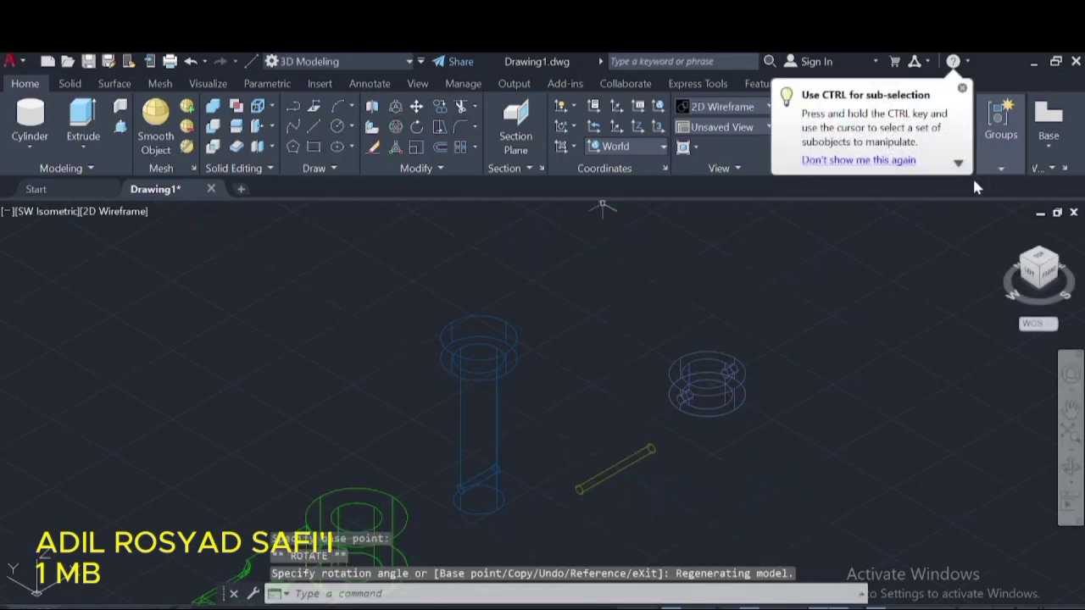
- Make g4 the current layer and pan to show the green fork arm
click(974, 216)
click(948, 127)
click(1017, 187)
click(983, 283)
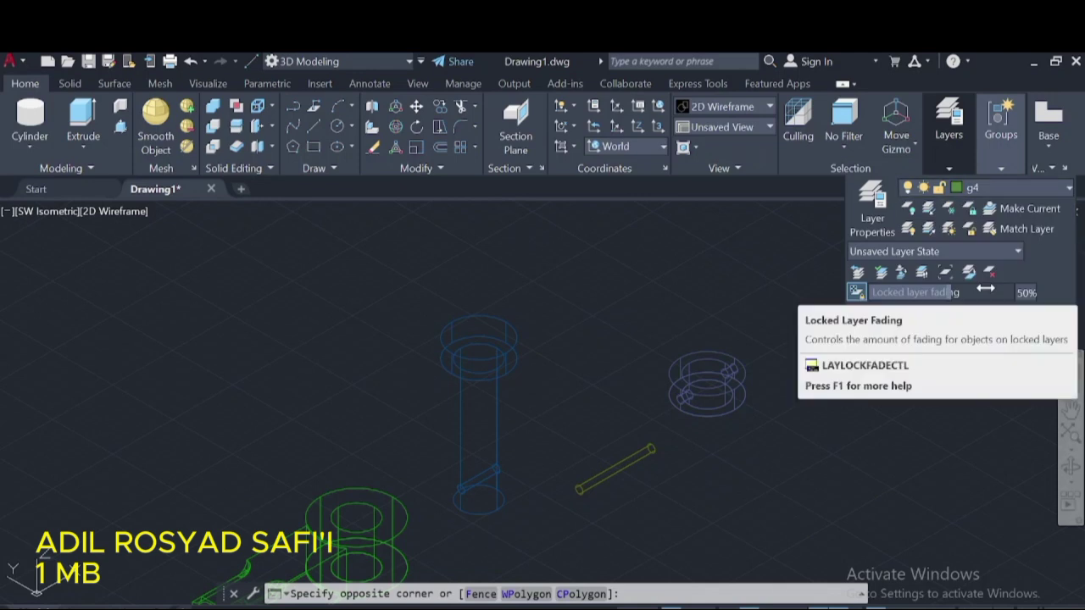
click(436, 236)
middle_drag(879, 421, 859, 242)
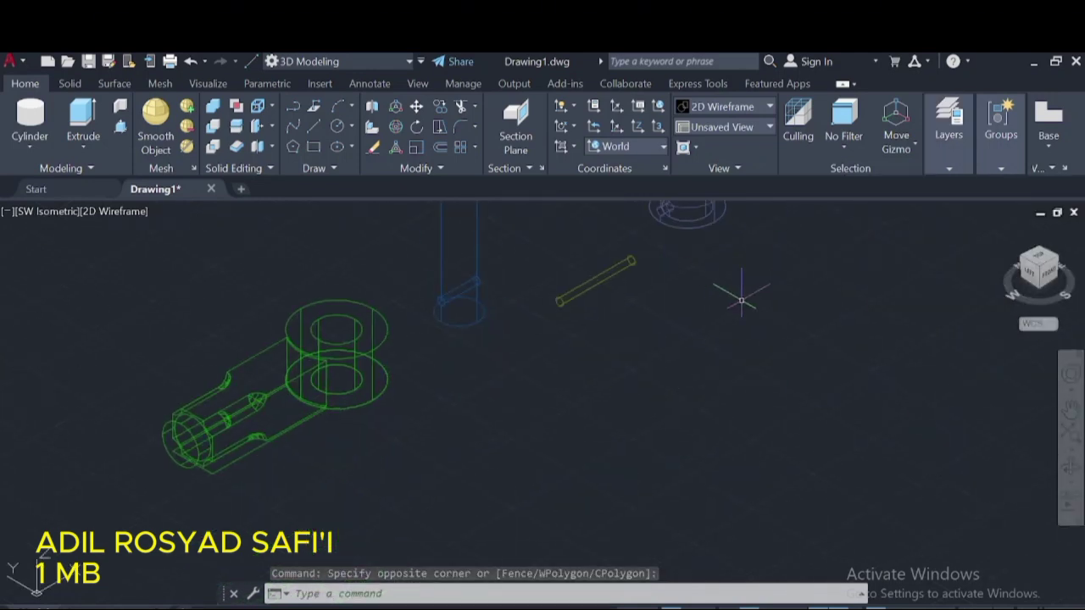
- Cancel a started circle and review the layer list's colour setting
click(337, 126)
click(587, 455)
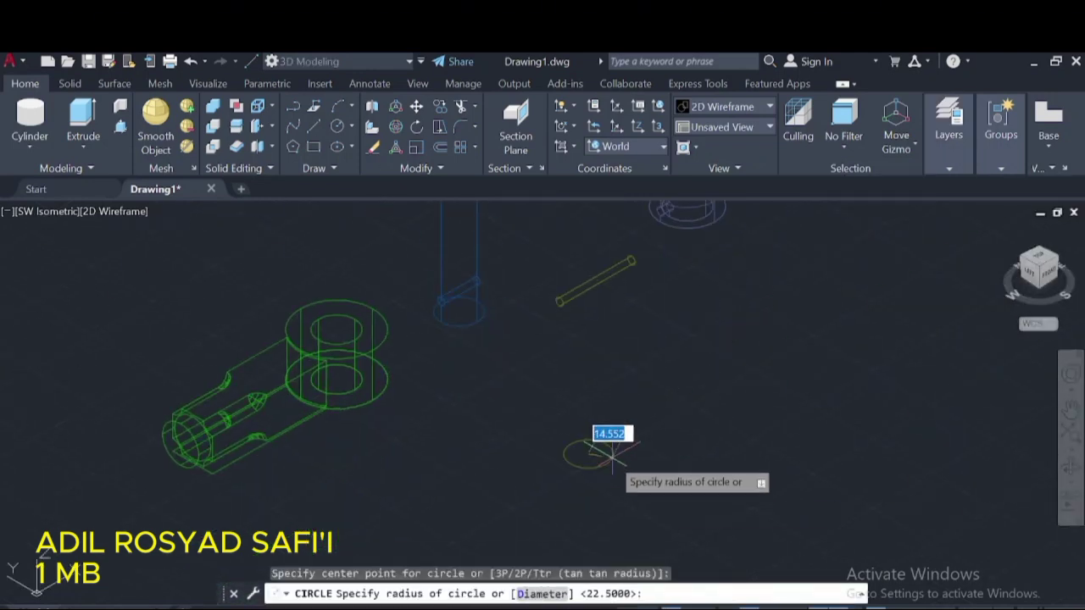
key(Escape)
click(949, 168)
click(988, 187)
click(960, 290)
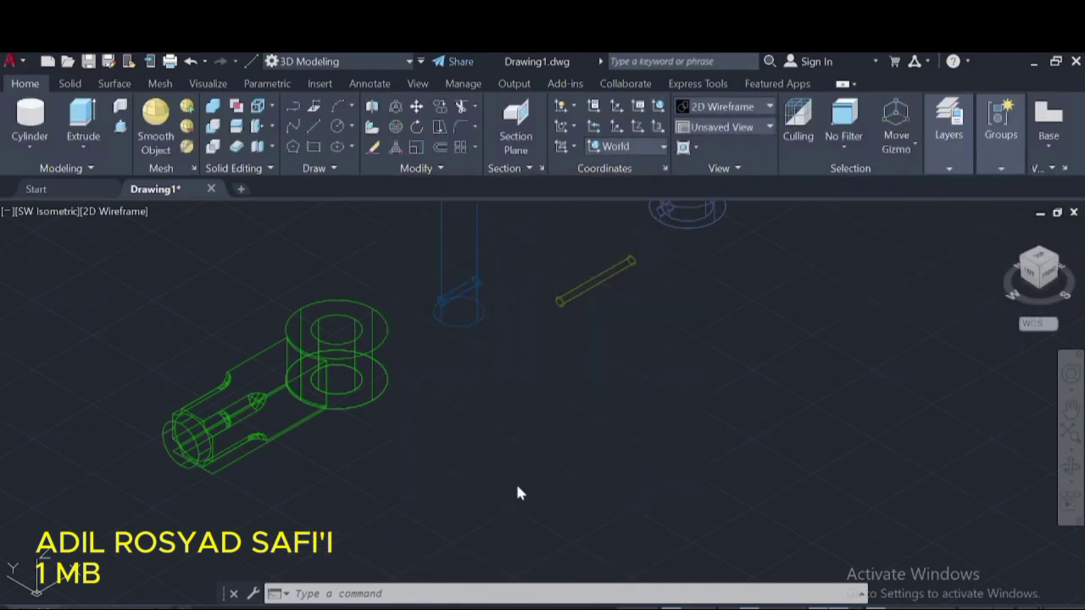
click(518, 484)
- Draw concentric circles of radius 15 and 30 in open space
click(338, 125)
click(511, 439)
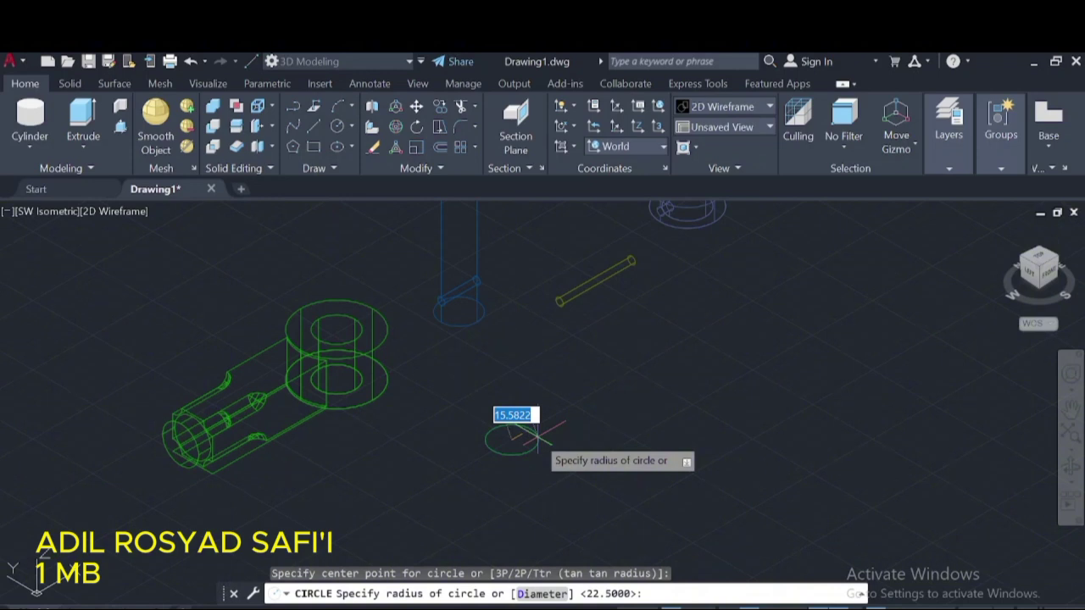
text(15)
key(Return)
key(Return)
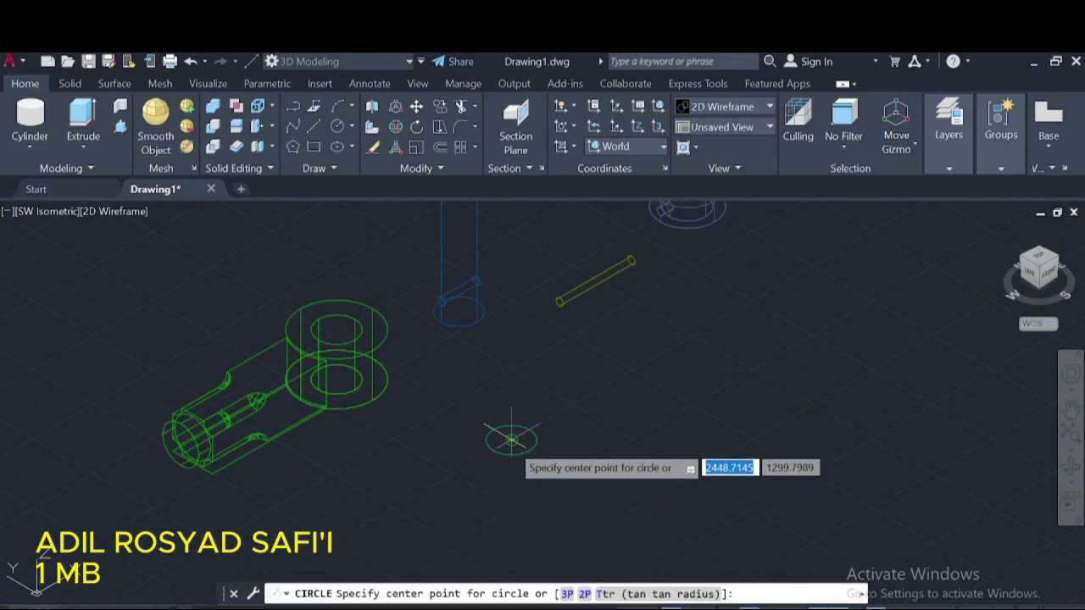
click(511, 440)
text(30)
- Press-pull the ring between the circles 22 units high
key(Return)
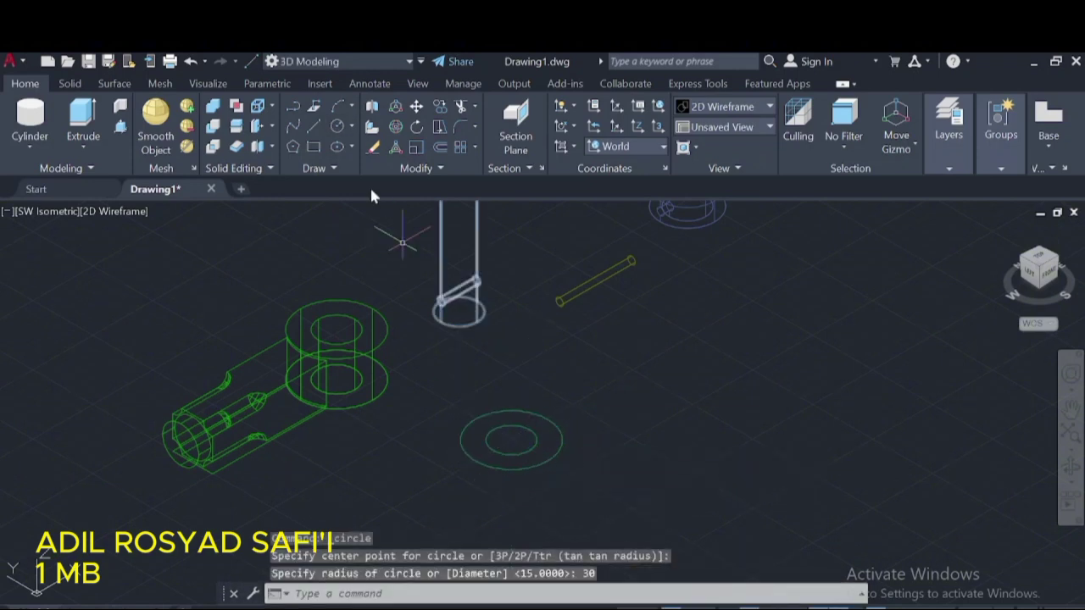
click(120, 126)
click(484, 447)
text(22)
key(Return)
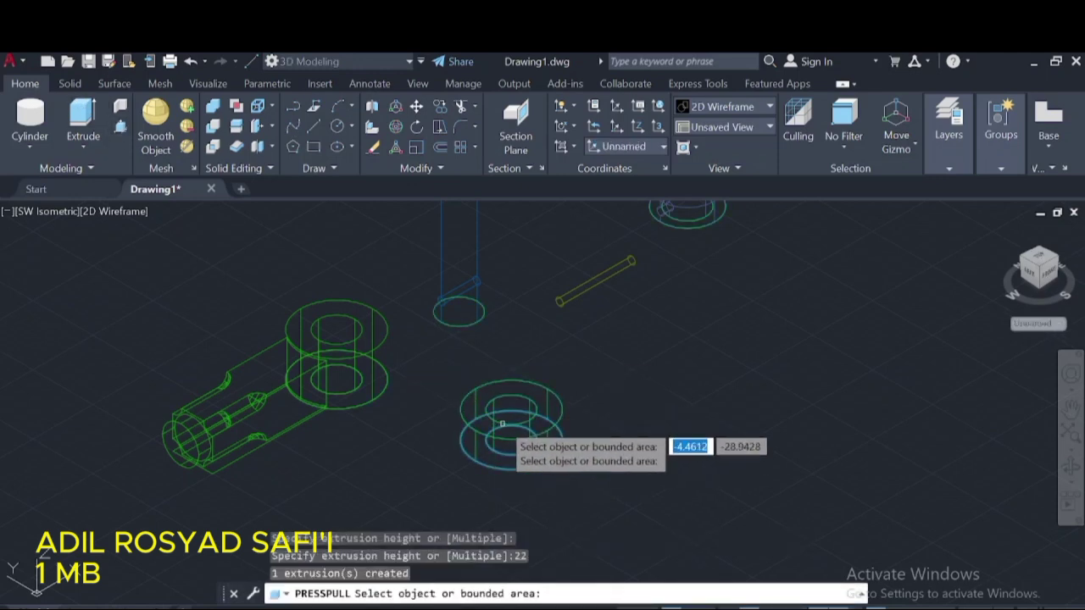
key(Return)
click(464, 396)
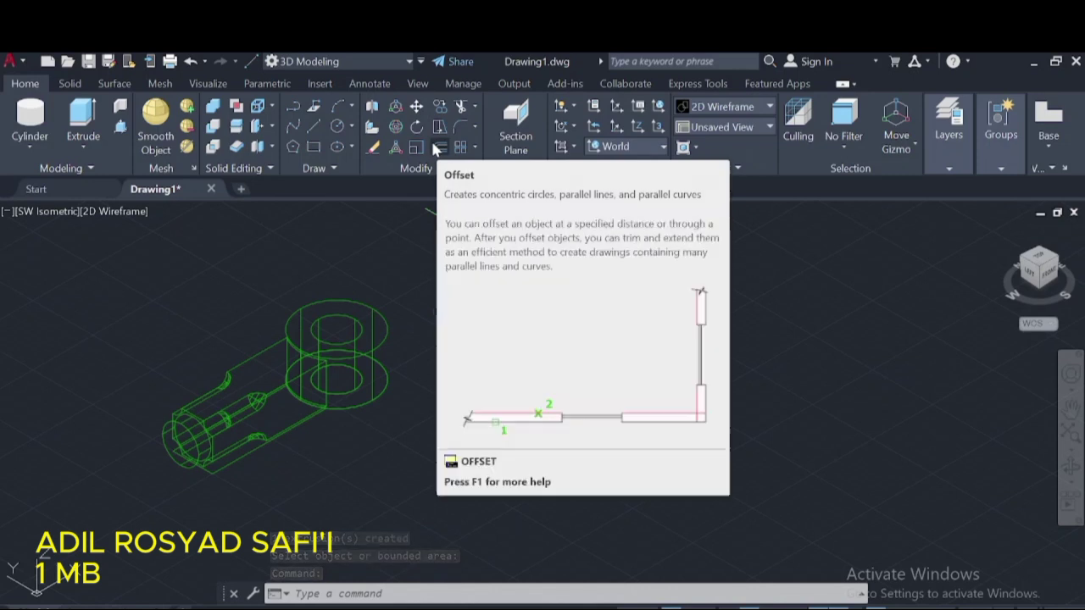
- Copy the 22-high ring 58 units straight up from its centre
click(416, 106)
click(438, 106)
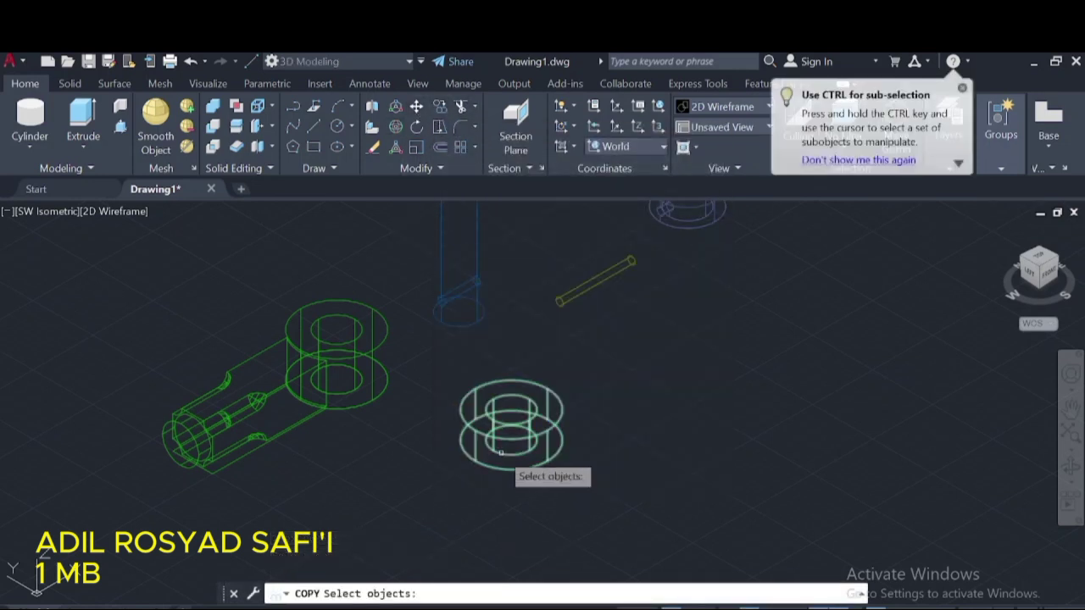
click(500, 452)
key(Return)
click(511, 410)
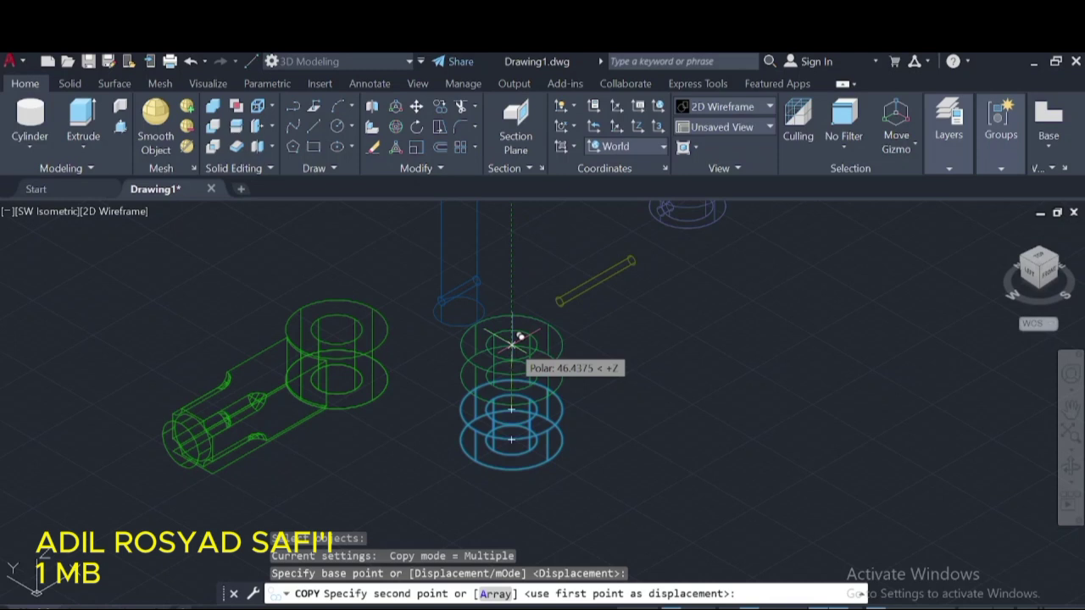
text(58)
key(Return)
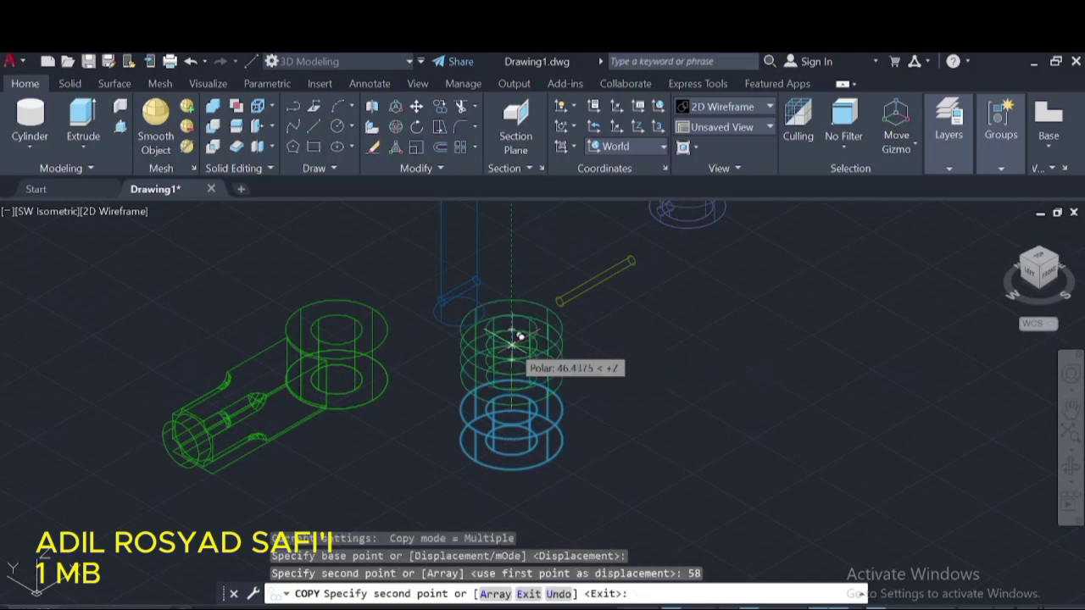
key(Escape)
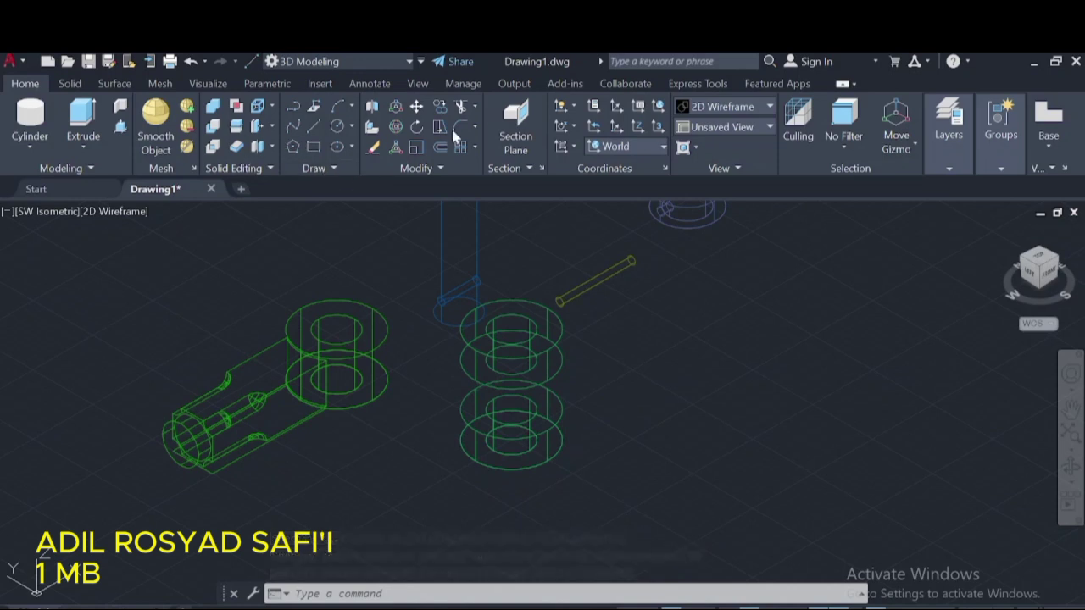
click(336, 133)
click(704, 414)
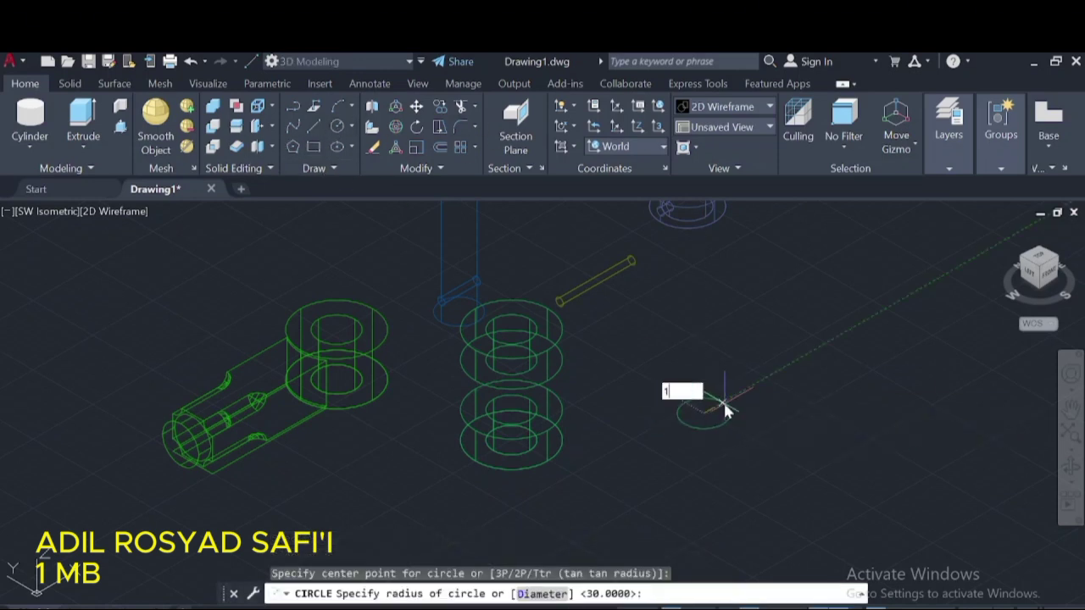
text(8)
key(Return)
click(693, 431)
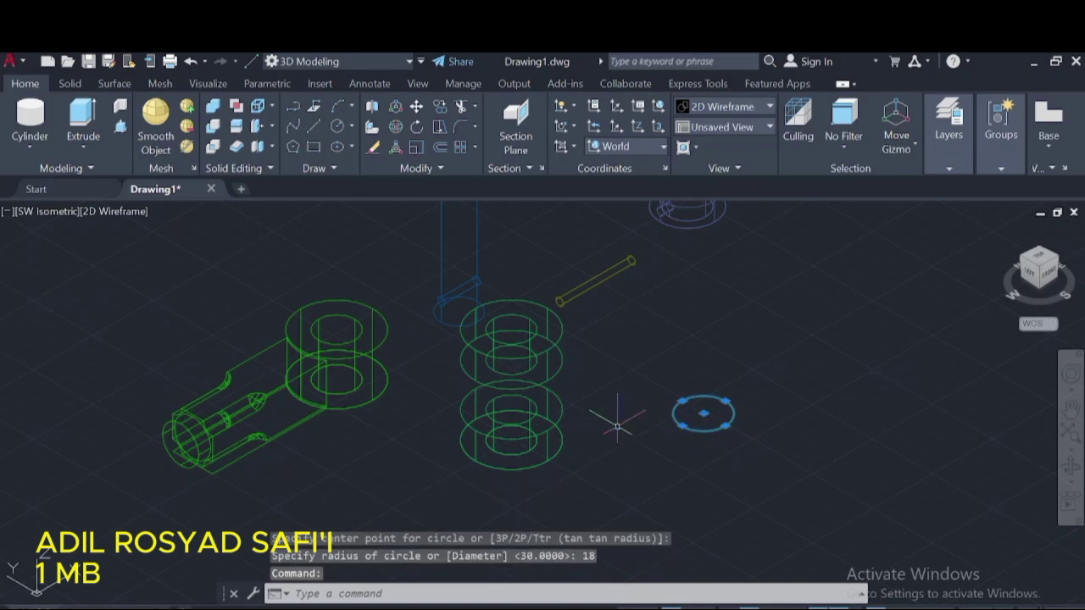
key(Delete)
click(337, 125)
click(739, 412)
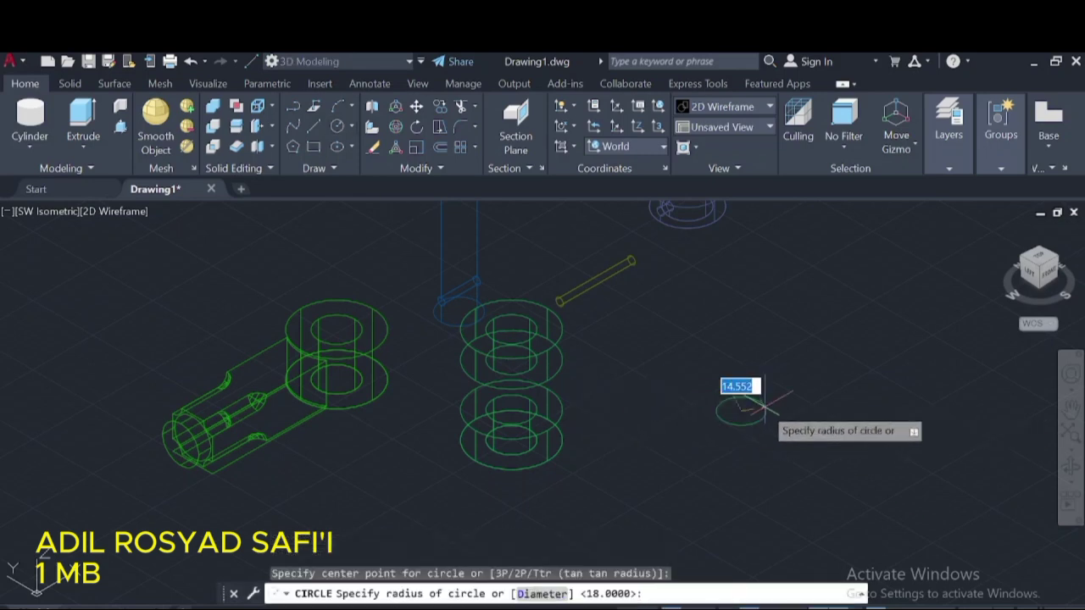
text(1)
key(Return)
key(Return)
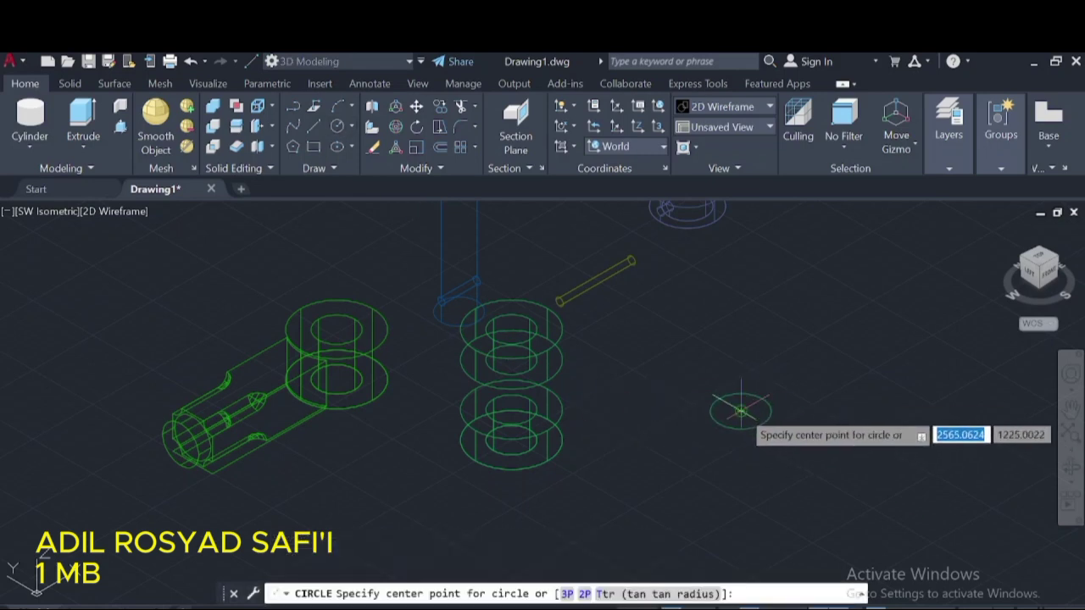
click(741, 412)
key(Return)
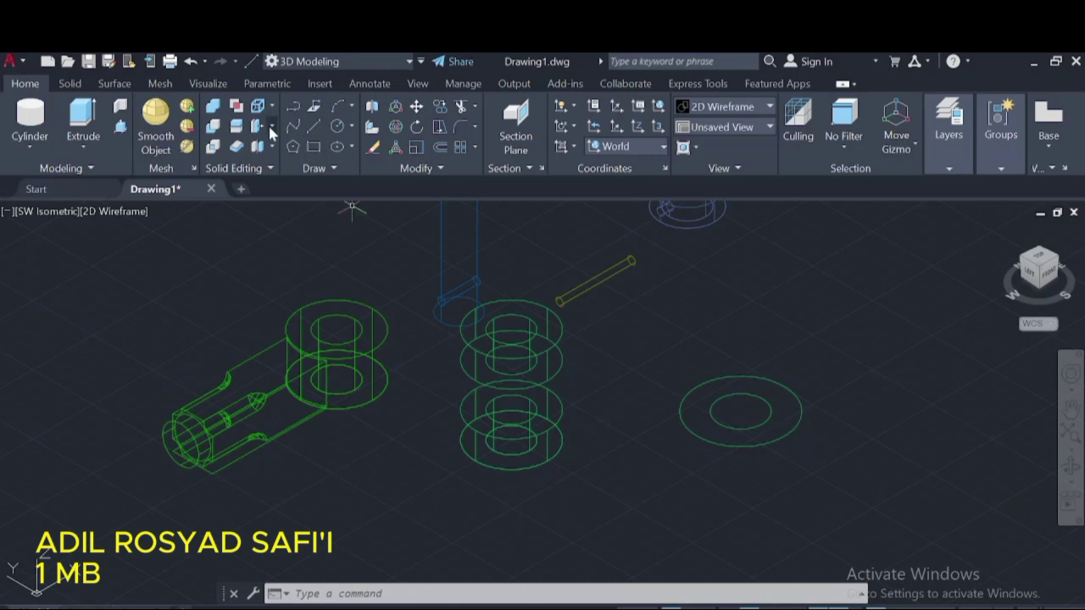
click(313, 125)
click(740, 411)
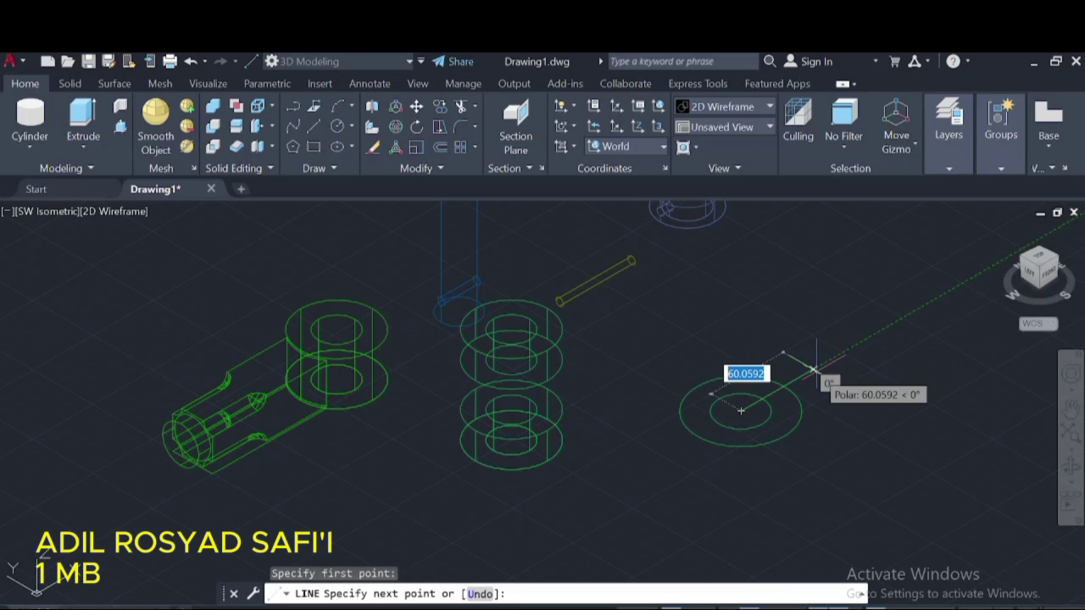
text(147)
key(Return)
key(Escape)
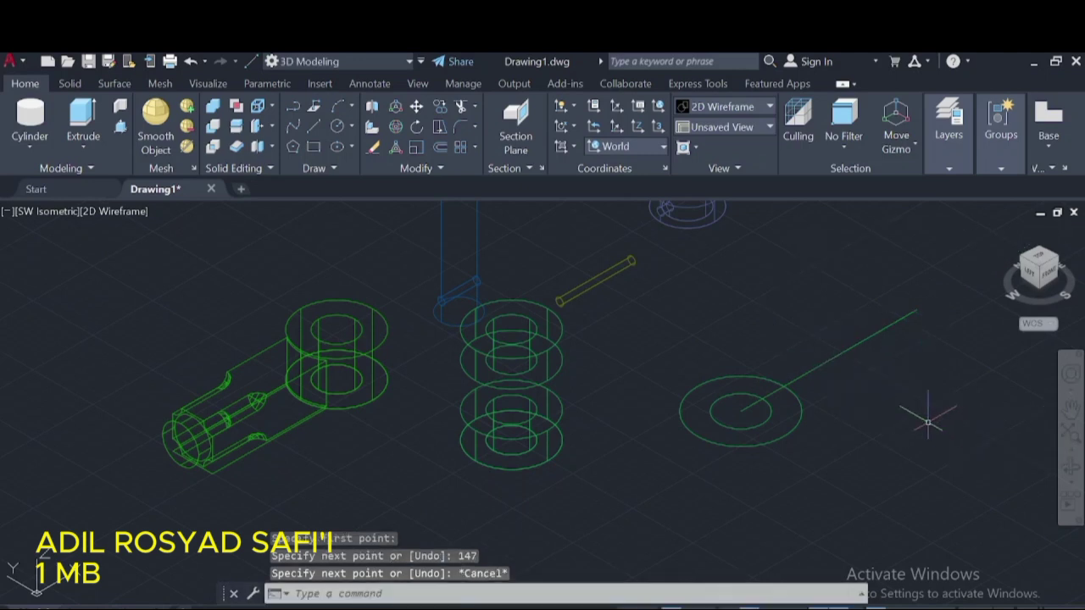
text(co)
key(Return)
click(740, 410)
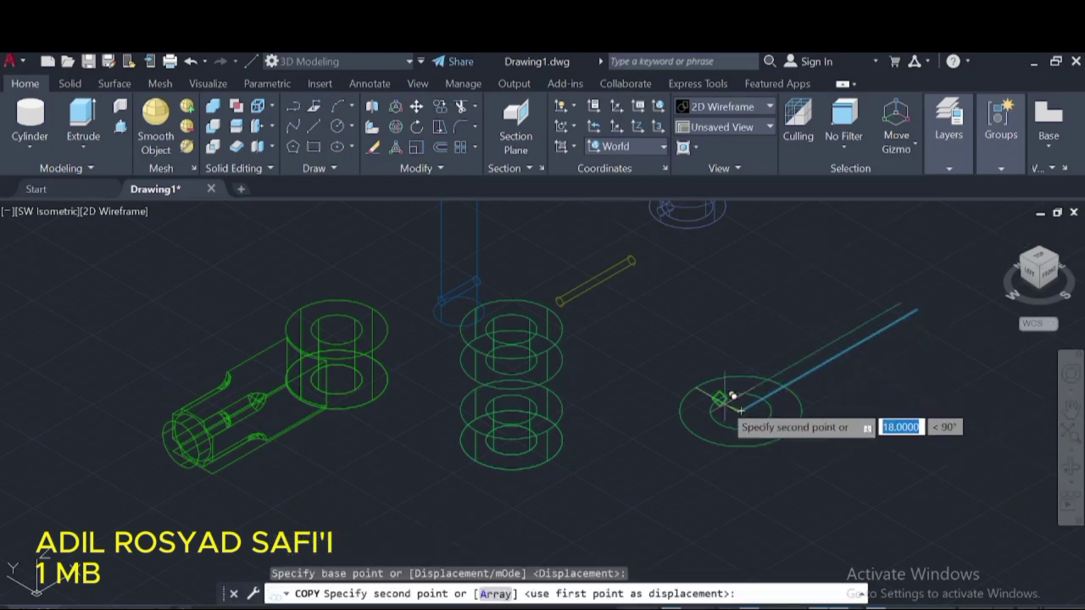
click(721, 398)
key(Escape)
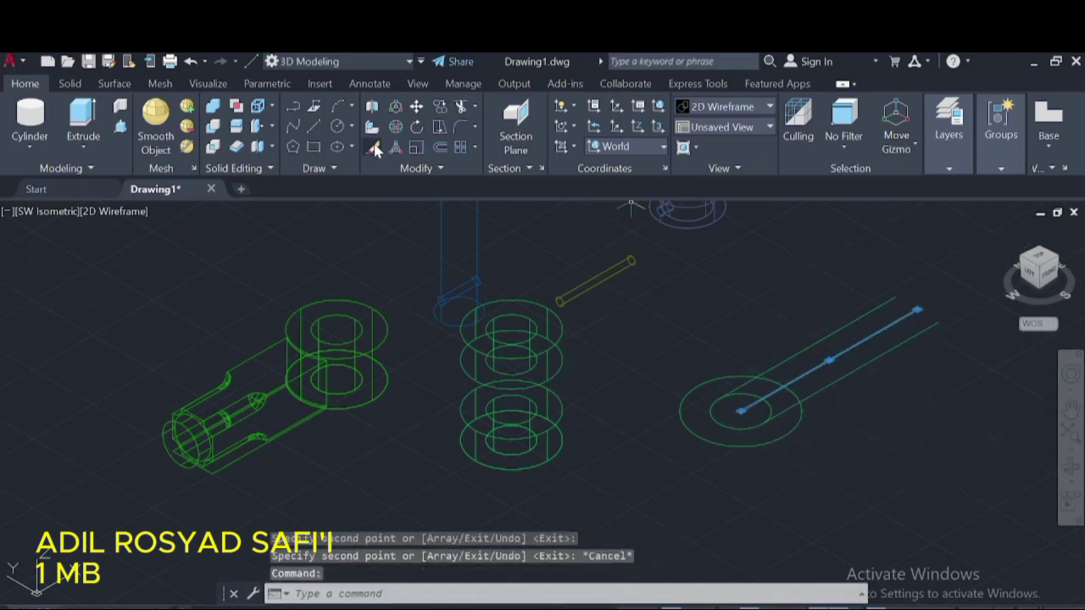
text(l)
key(Return)
click(930, 278)
click(934, 323)
key(Escape)
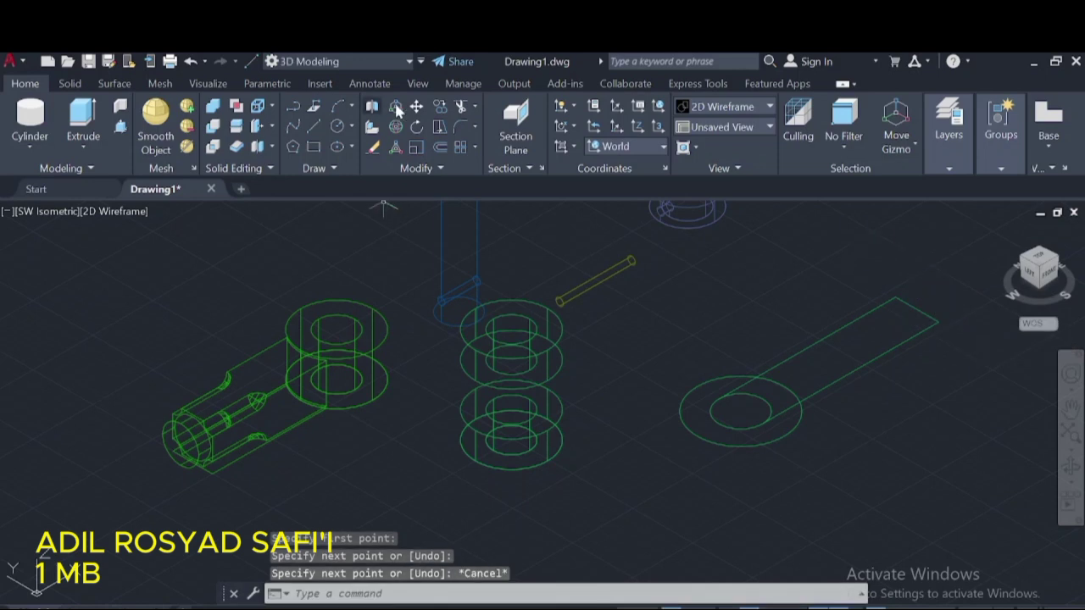
click(316, 123)
click(719, 398)
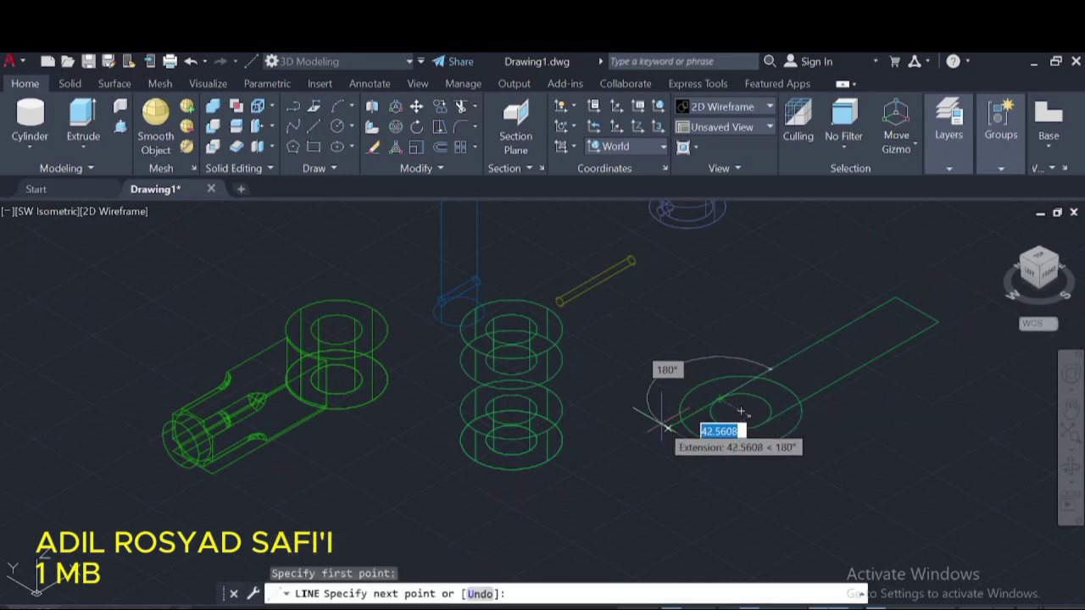
key(Escape)
drag(920, 327, 874, 302)
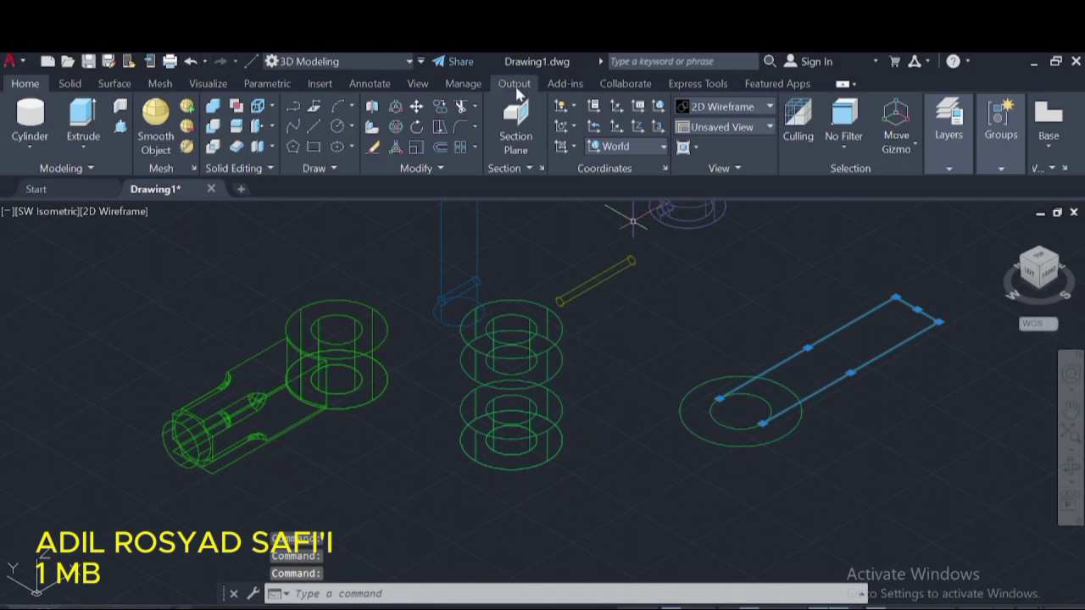
click(374, 147)
scroll(161, 466, down, 2)
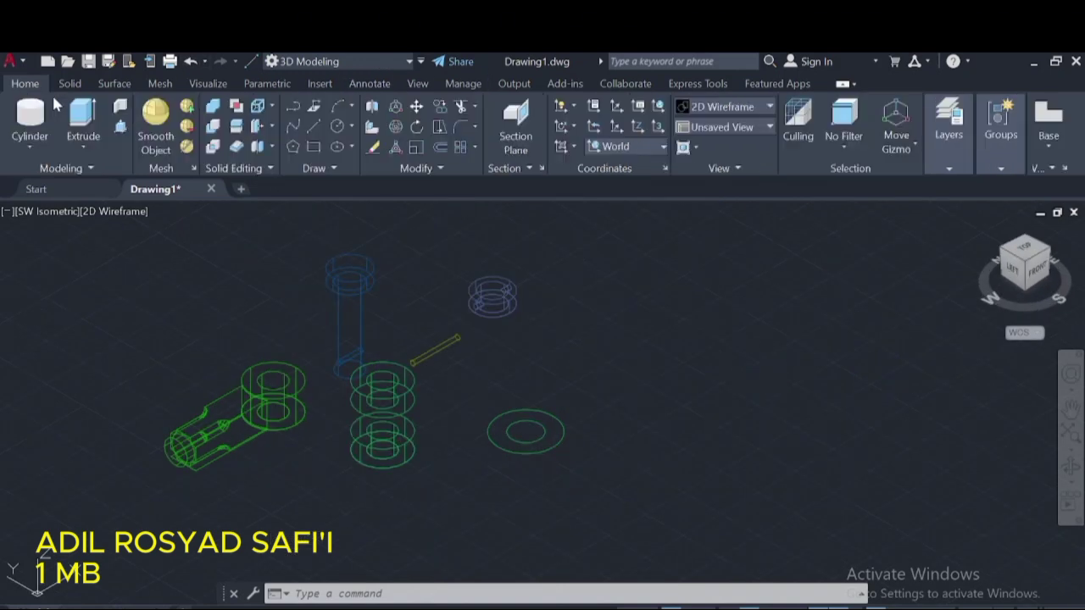
click(313, 125)
click(525, 432)
text(1199)
key(Return)
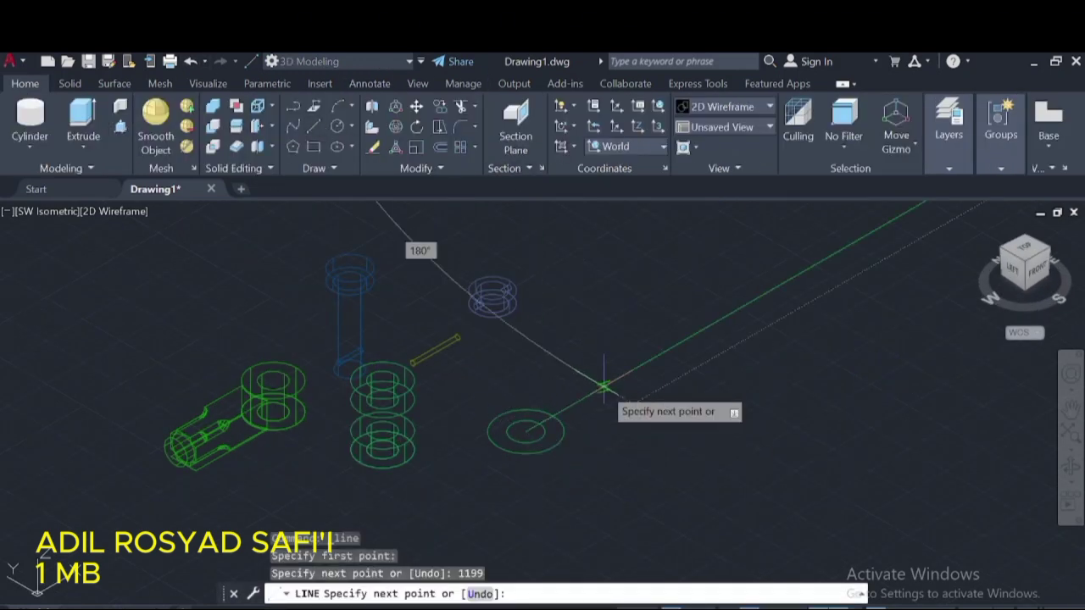
click(191, 61)
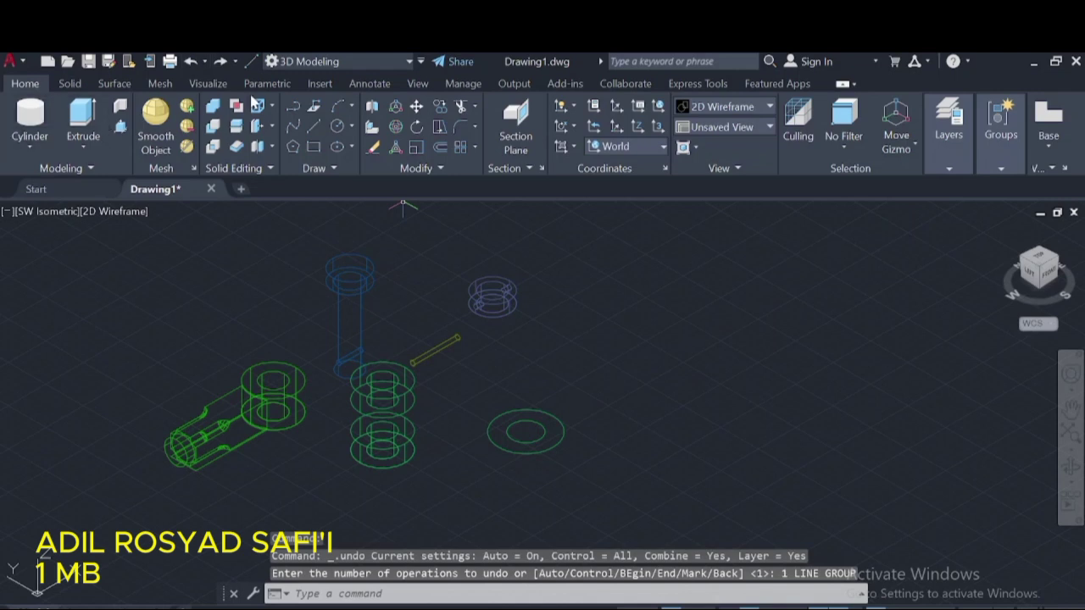
click(314, 125)
click(526, 432)
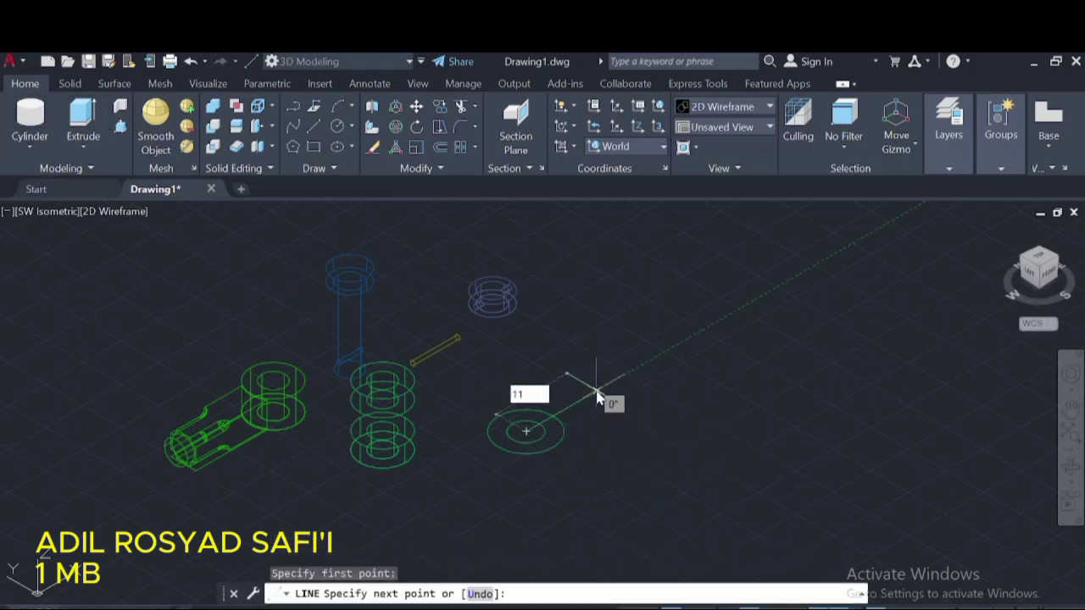
key(Return)
key(Escape)
scroll(593, 381, up, 3)
click(525, 429)
click(415, 109)
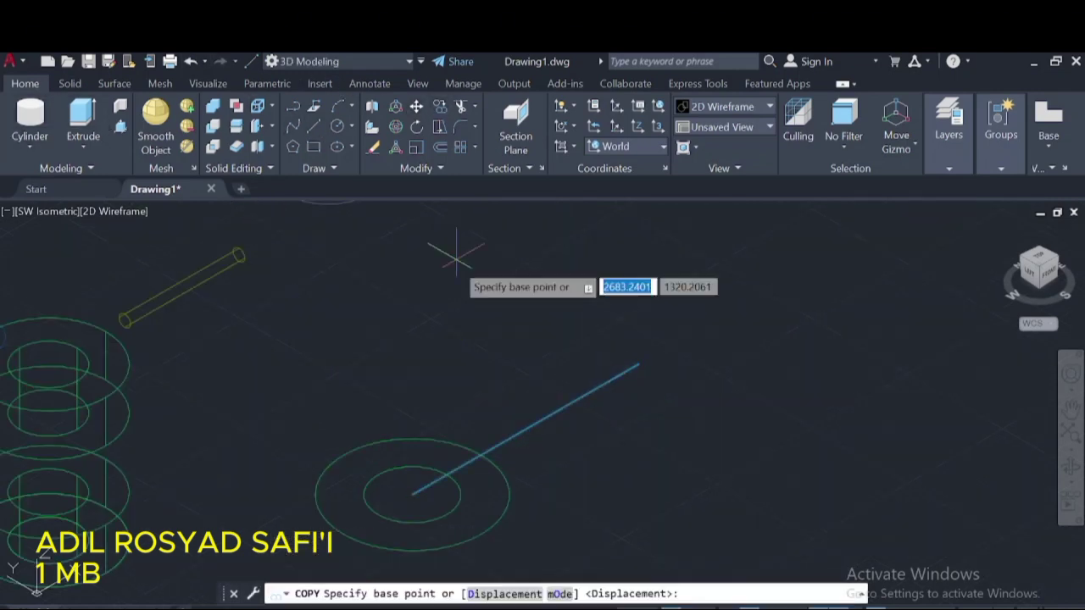
click(411, 494)
click(378, 473)
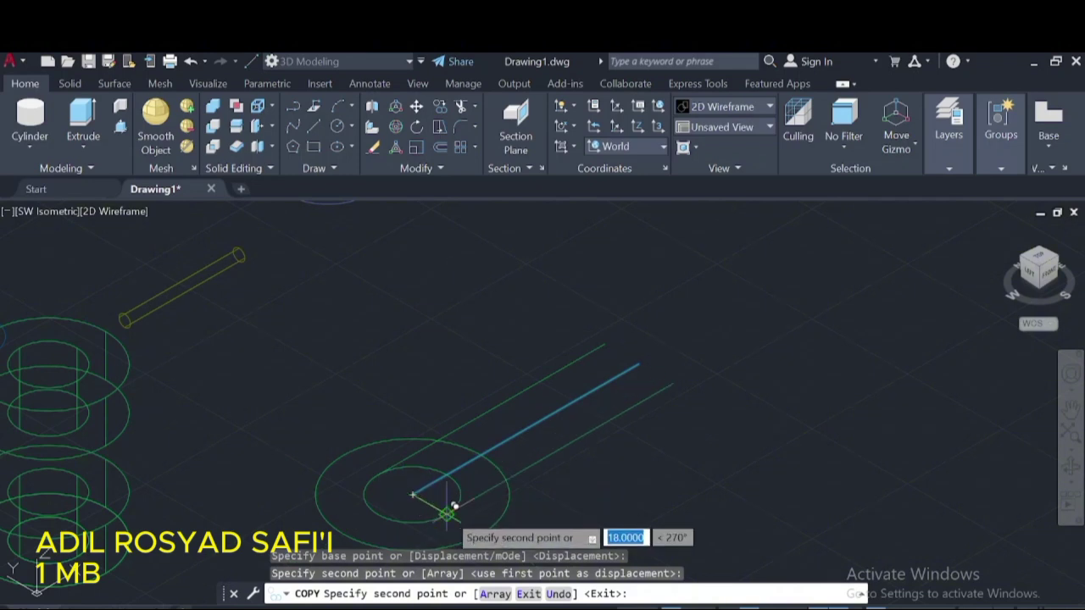
key(Escape)
click(419, 490)
key(Delete)
click(292, 106)
click(604, 345)
key(Escape)
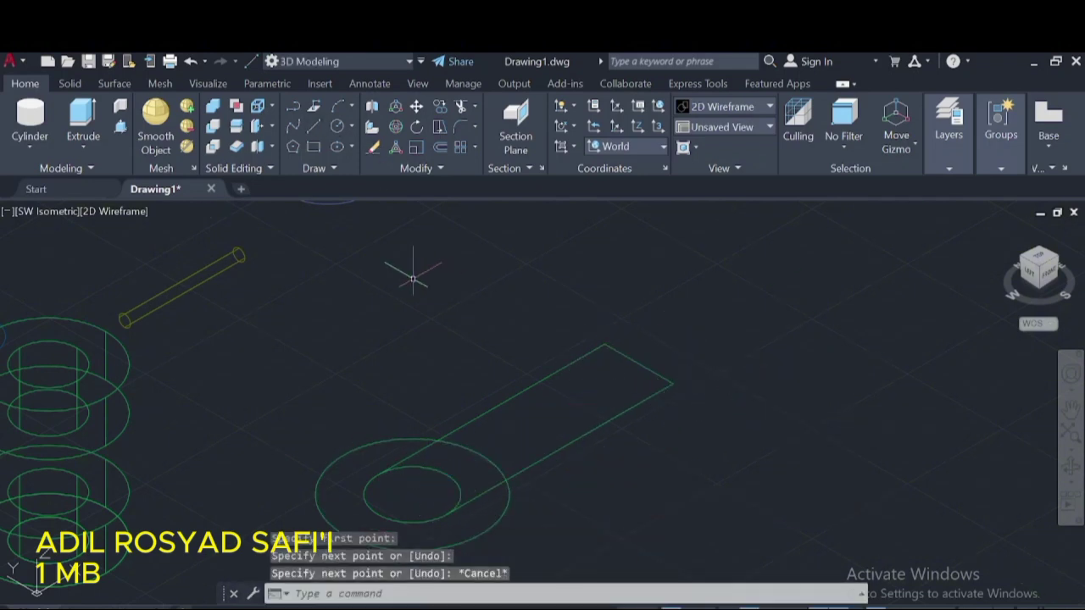
click(313, 125)
middle_drag(407, 475, 495, 422)
click(499, 438)
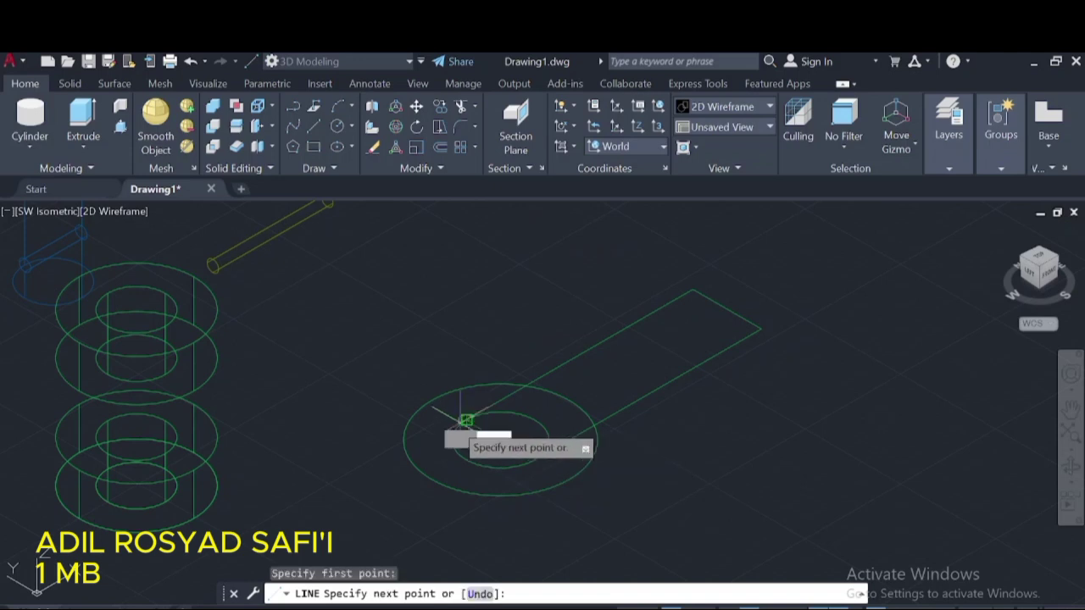
text(38)
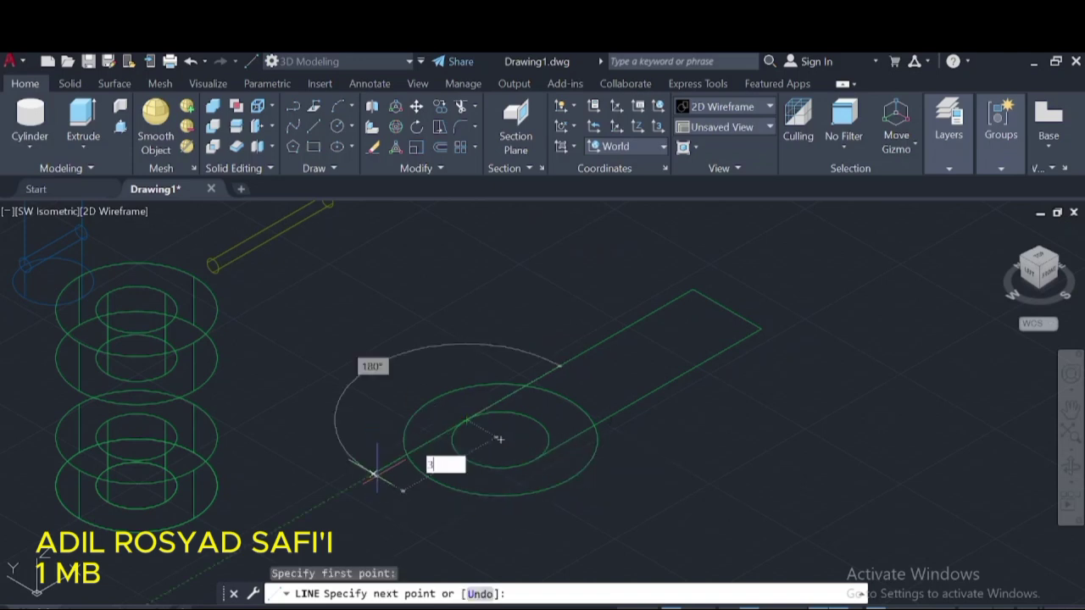
key(Return)
key(Escape)
click(313, 125)
click(500, 438)
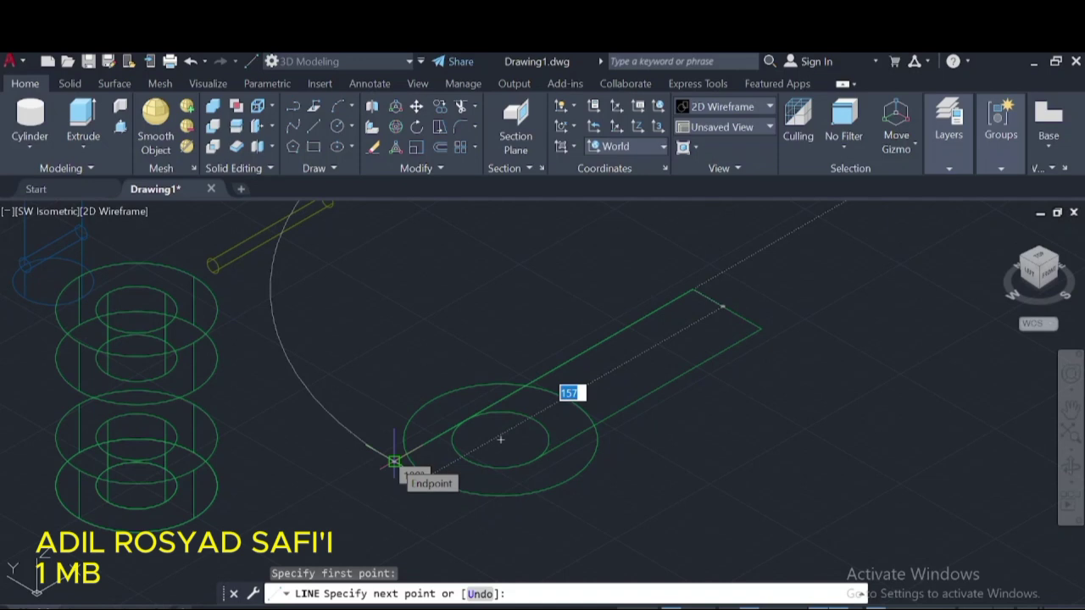
text(47)
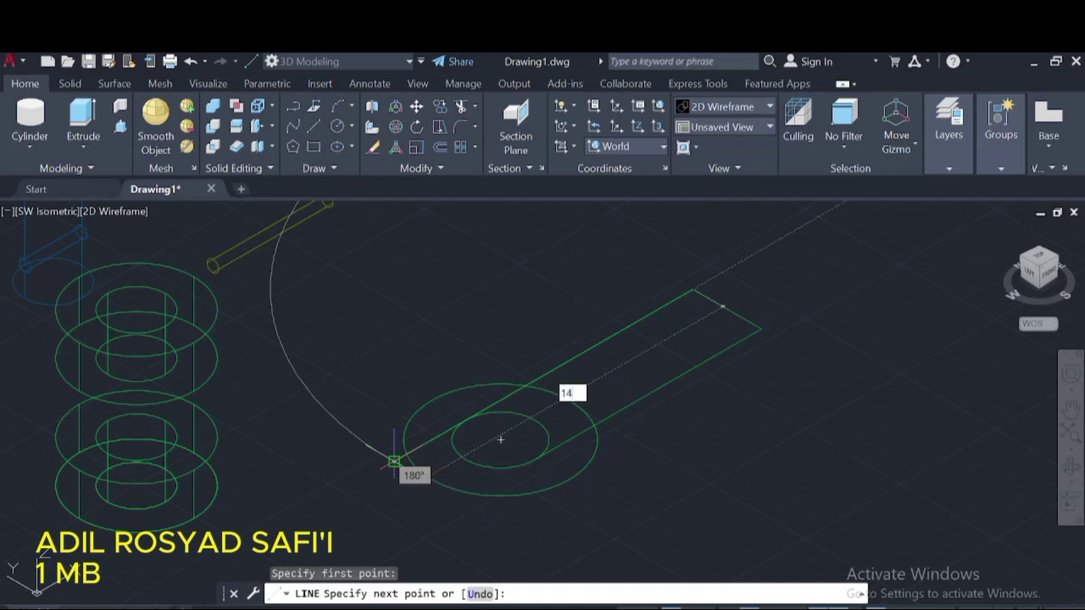
key(Return)
key(Escape)
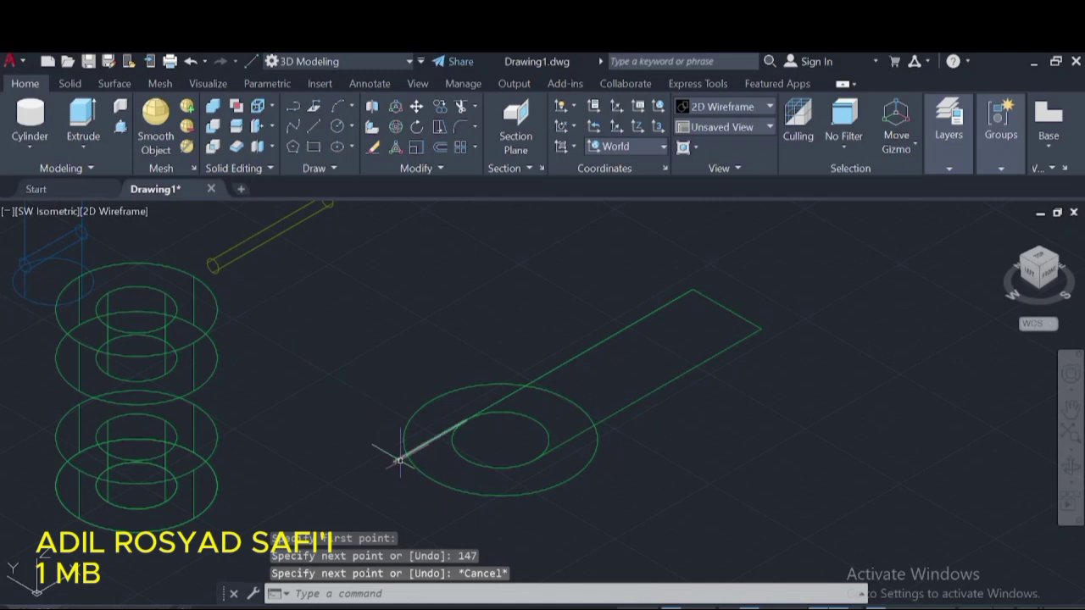
click(190, 61)
click(191, 61)
click(191, 61)
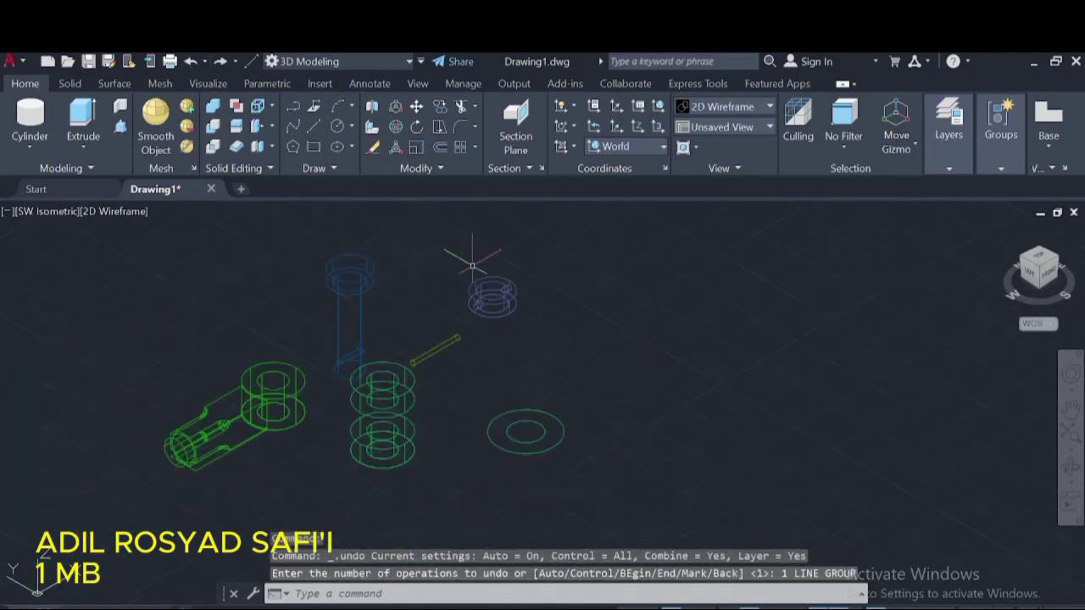
text(l)
key(Return)
click(307, 414)
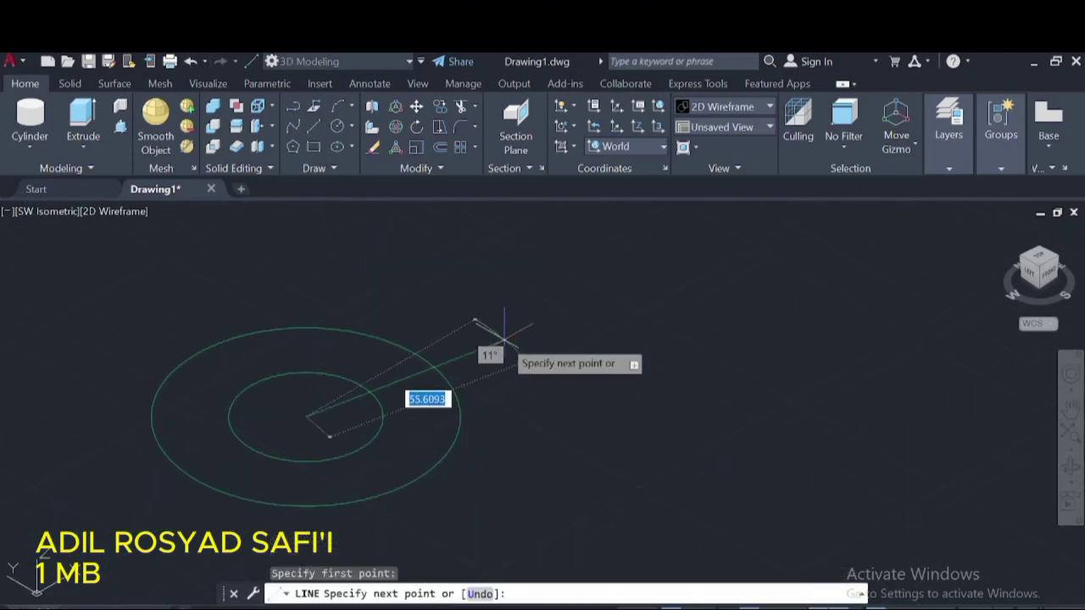
text(1)
key(Return)
key(Escape)
click(494, 307)
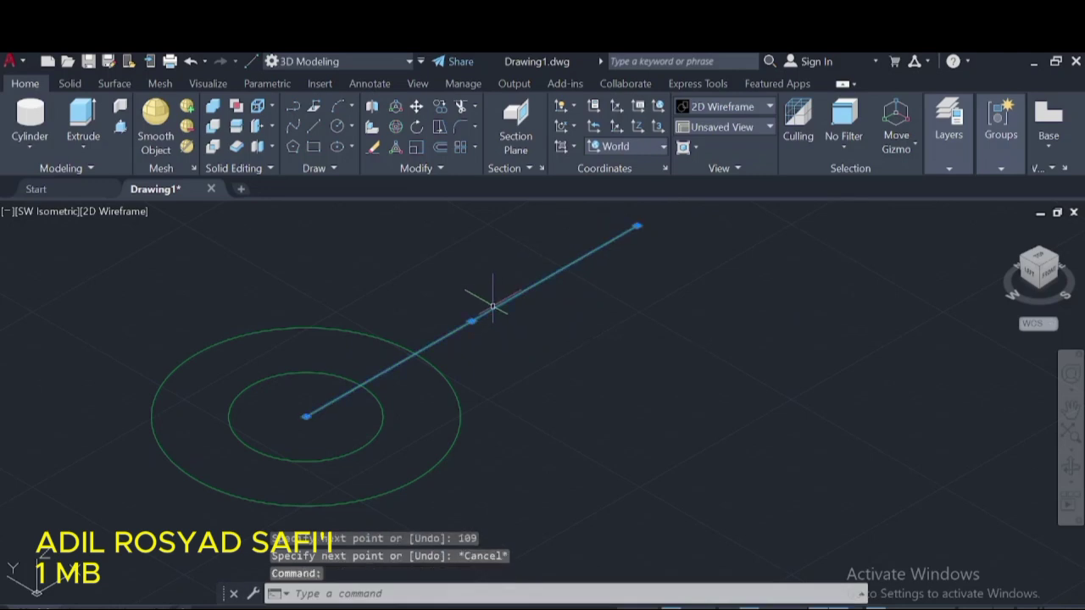
click(440, 105)
click(306, 416)
click(253, 375)
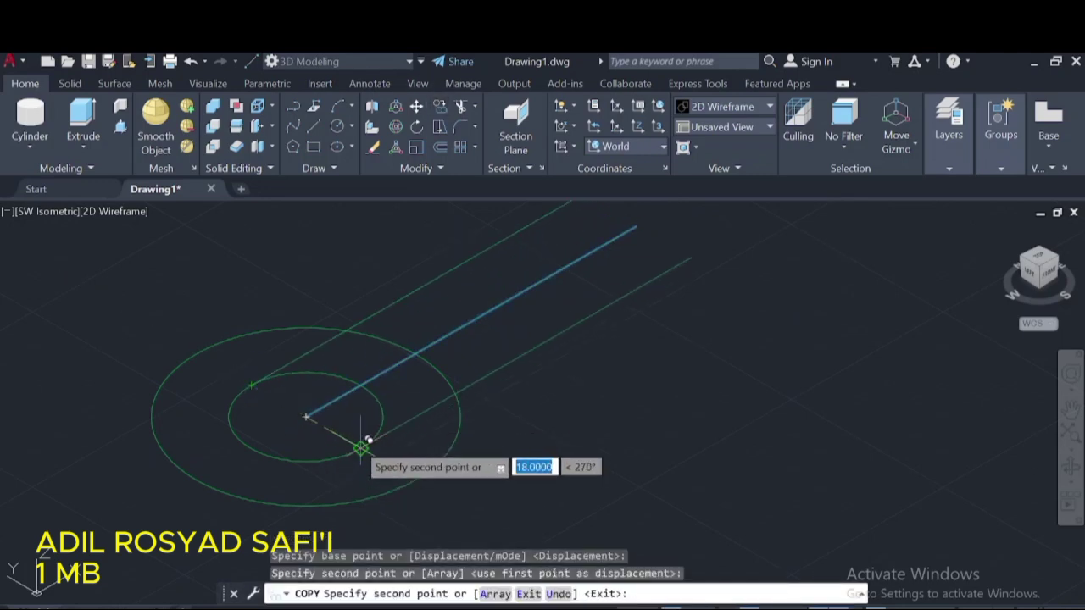
click(363, 445)
key(Escape)
scroll(500, 381, down, 2)
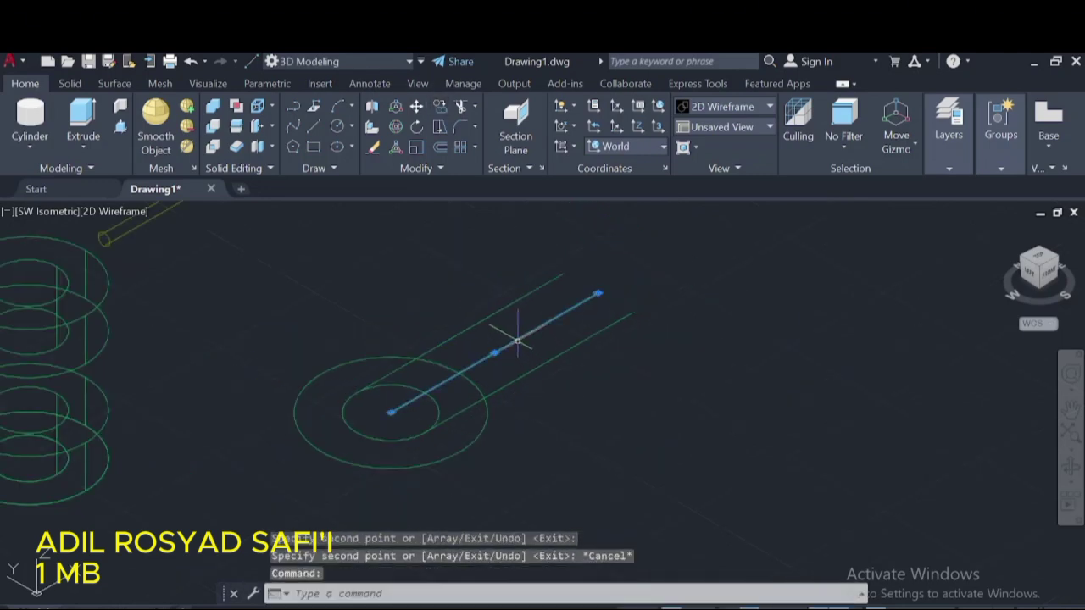
key(Delete)
text(l)
key(Return)
click(563, 274)
click(632, 314)
key(Escape)
click(314, 126)
click(356, 392)
text(38)
key(Return)
key(Escape)
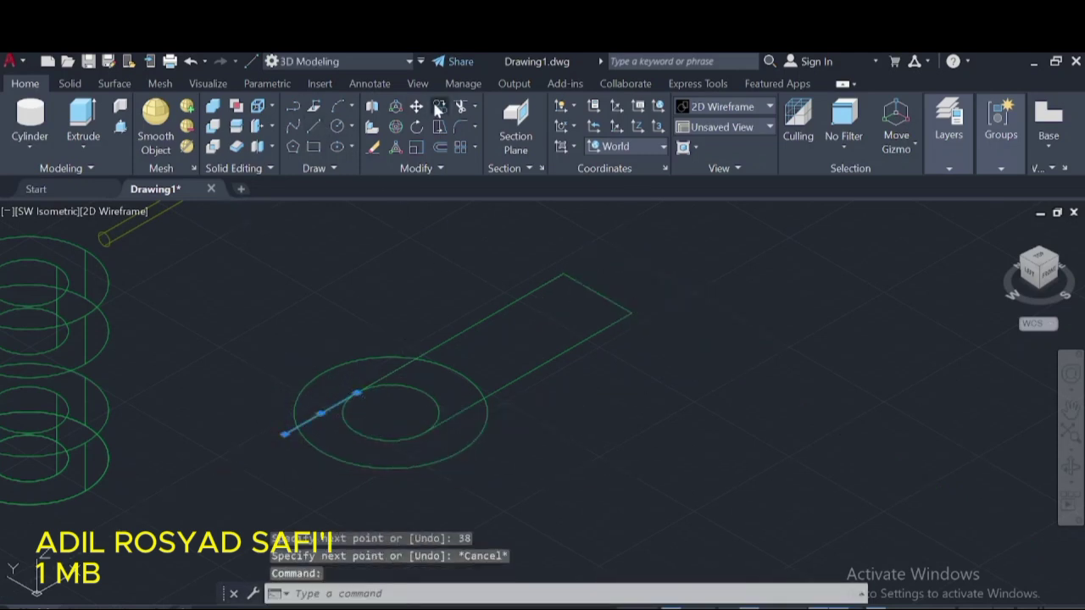
click(439, 106)
click(285, 434)
key(Escape)
key(Return)
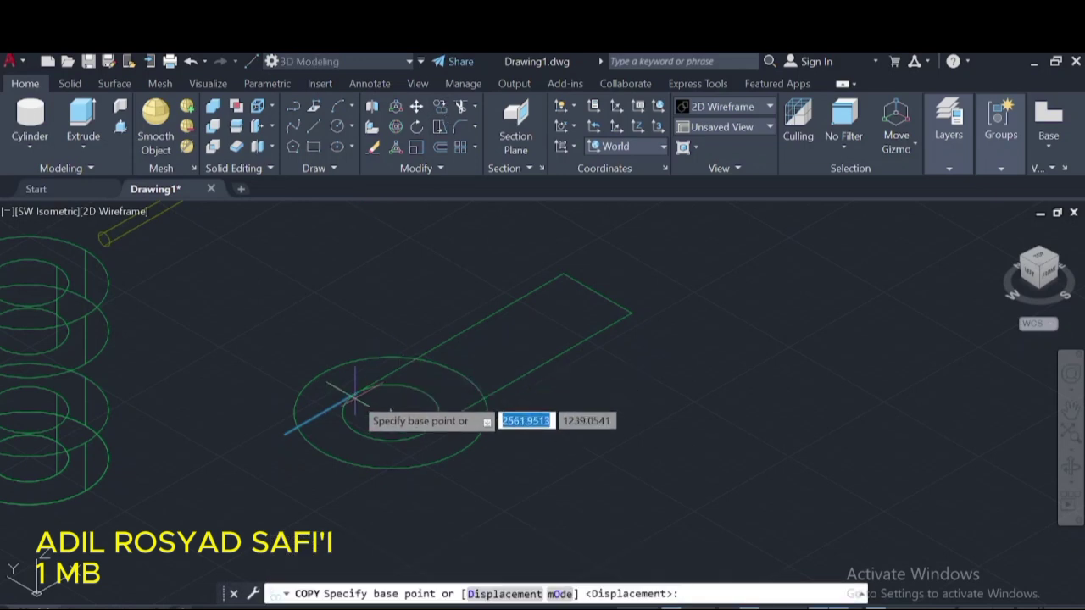
click(355, 392)
click(460, 443)
click(424, 424)
click(426, 430)
key(Escape)
click(313, 127)
click(251, 414)
click(285, 434)
key(Escape)
click(293, 126)
click(353, 471)
click(387, 492)
key(Escape)
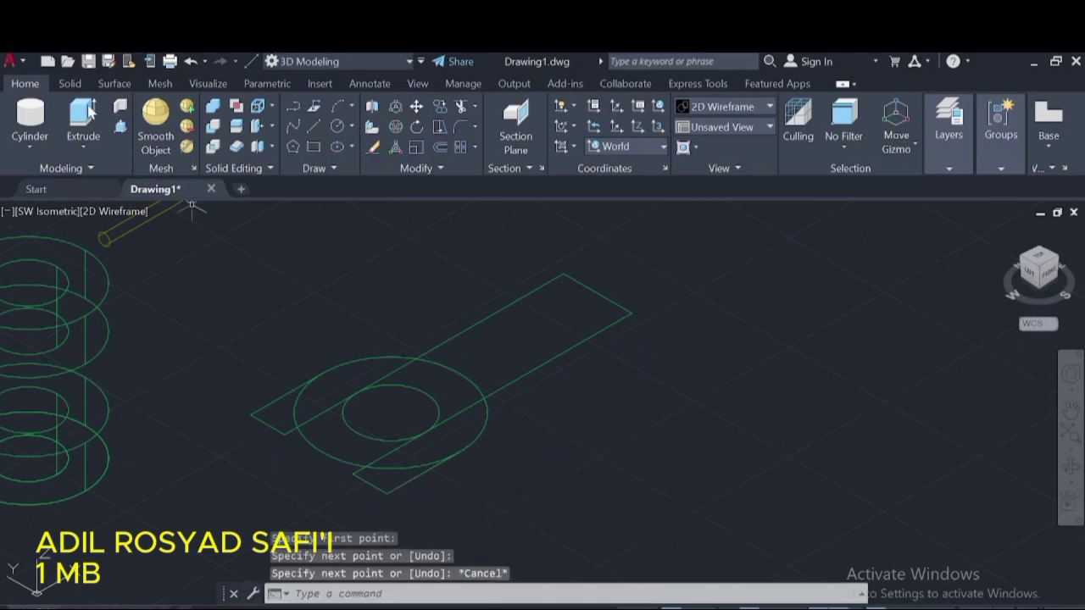
click(458, 110)
click(302, 472)
click(399, 368)
key(Return)
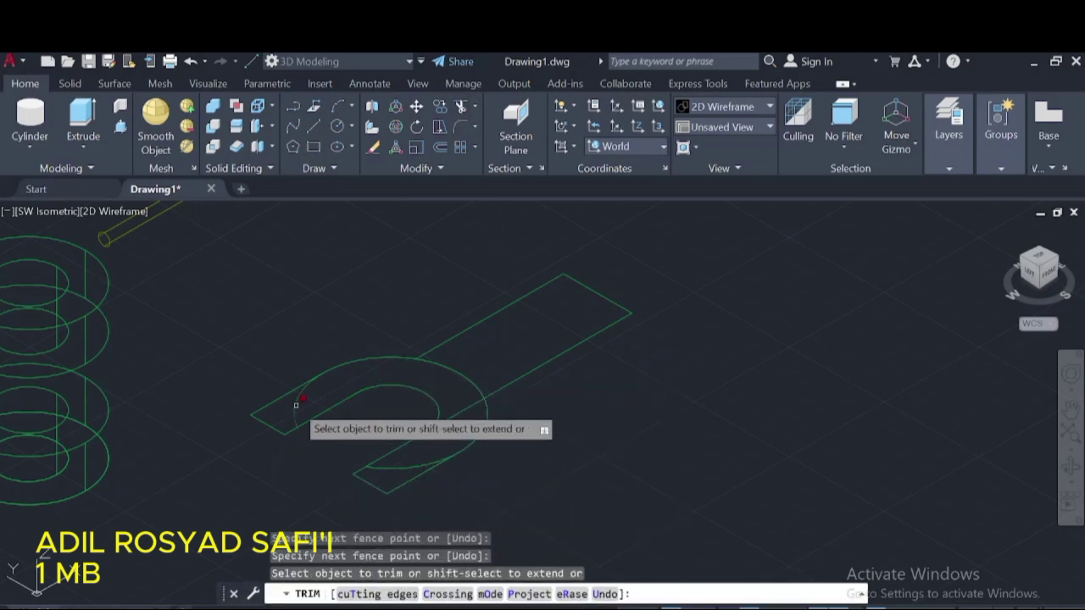
click(458, 413)
click(429, 443)
key(Return)
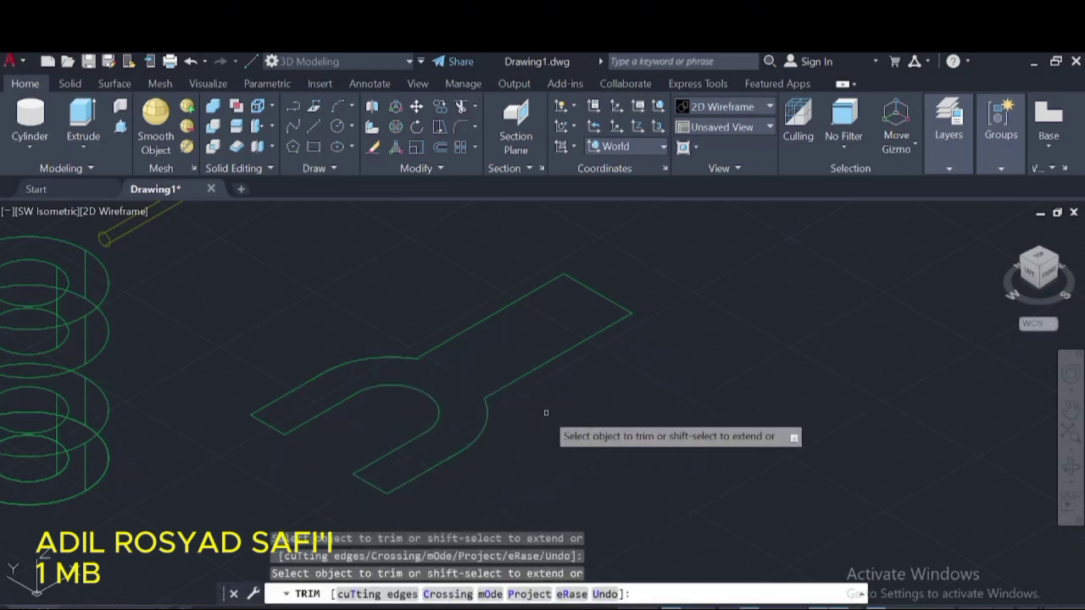
click(121, 126)
click(508, 326)
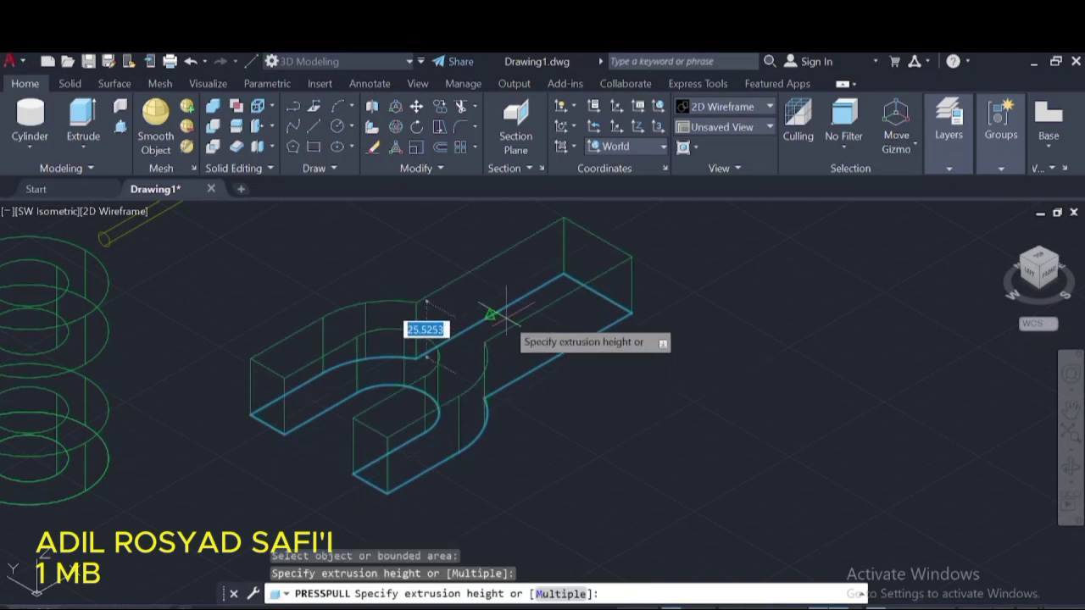
text(36)
key(Return)
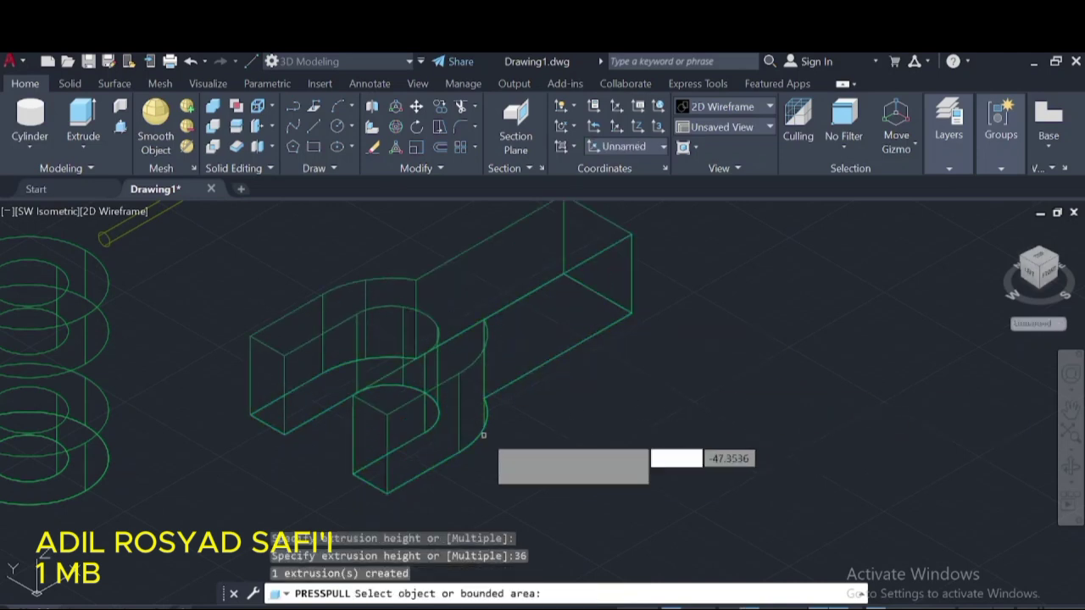
middle_drag(542, 412, 771, 403)
click(396, 127)
click(666, 373)
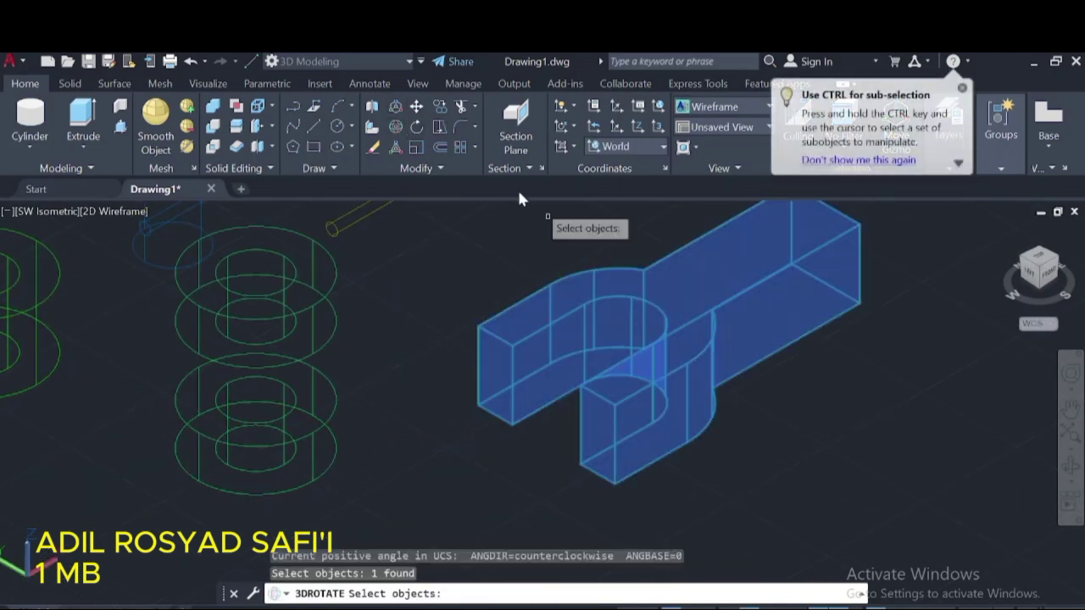
key(Return)
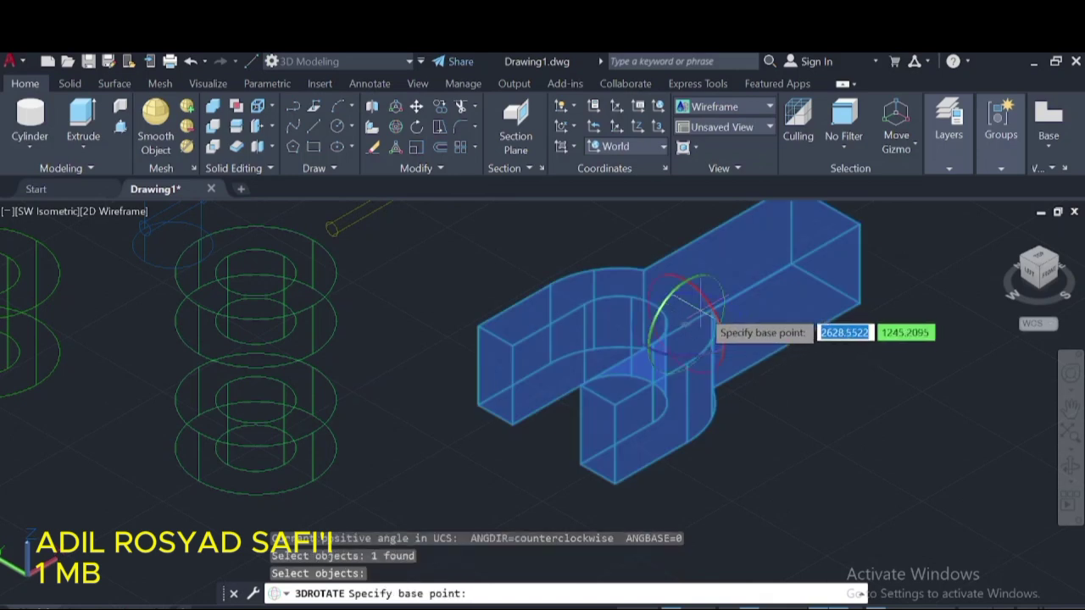
click(710, 292)
click(690, 233)
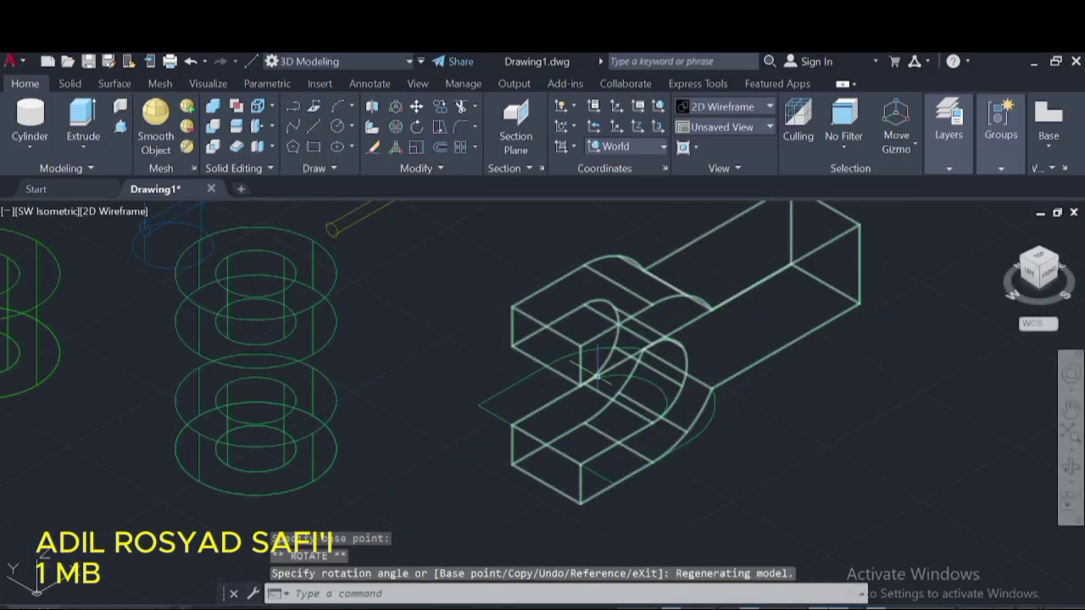
click(416, 106)
click(552, 368)
key(Return)
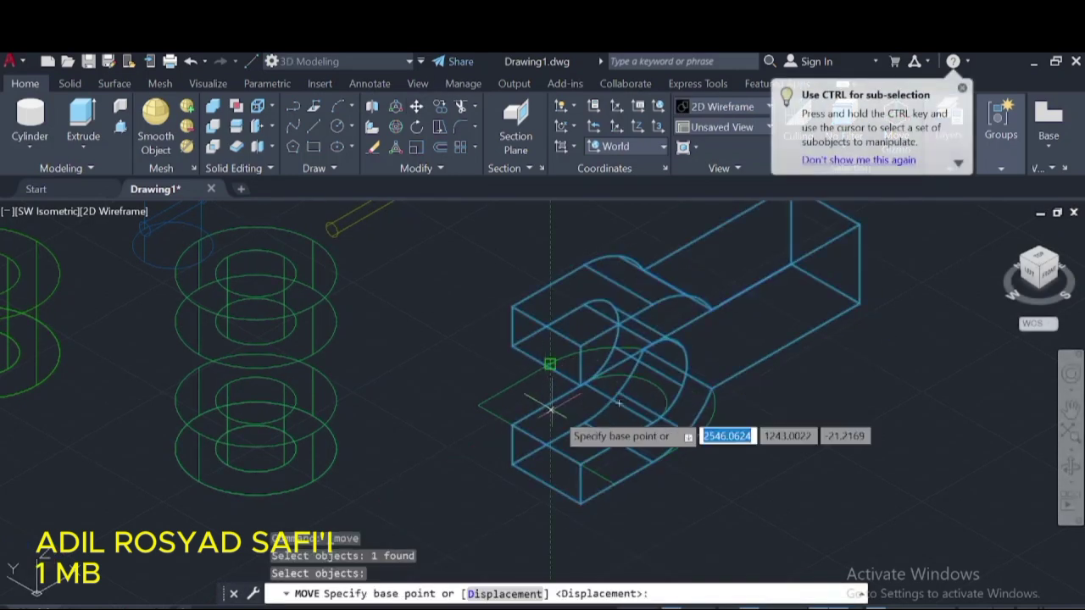
click(547, 443)
click(254, 390)
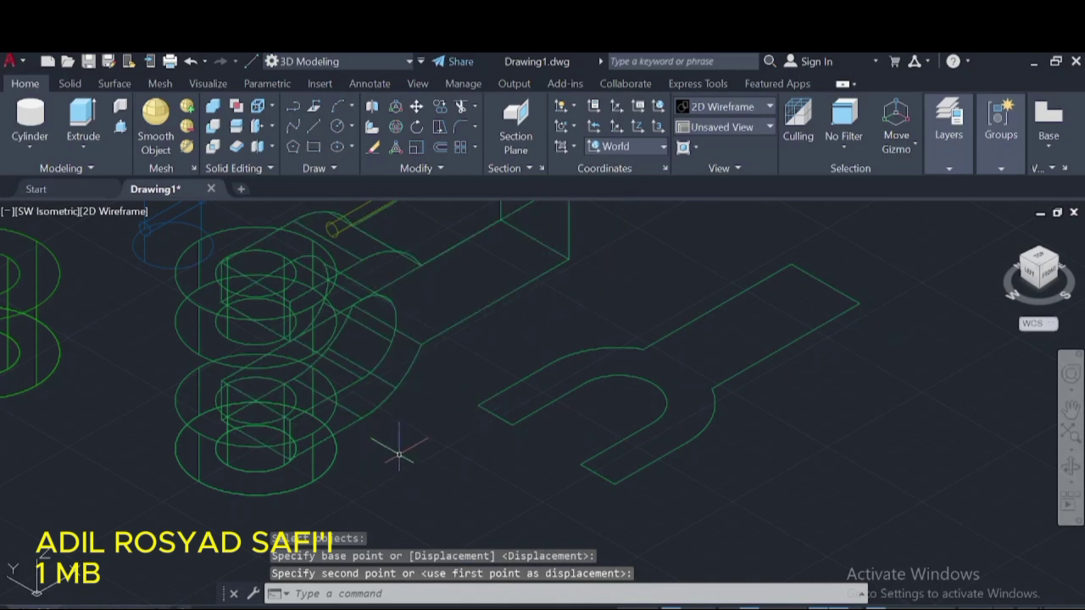
text(cylinder)
key(Return)
click(255, 444)
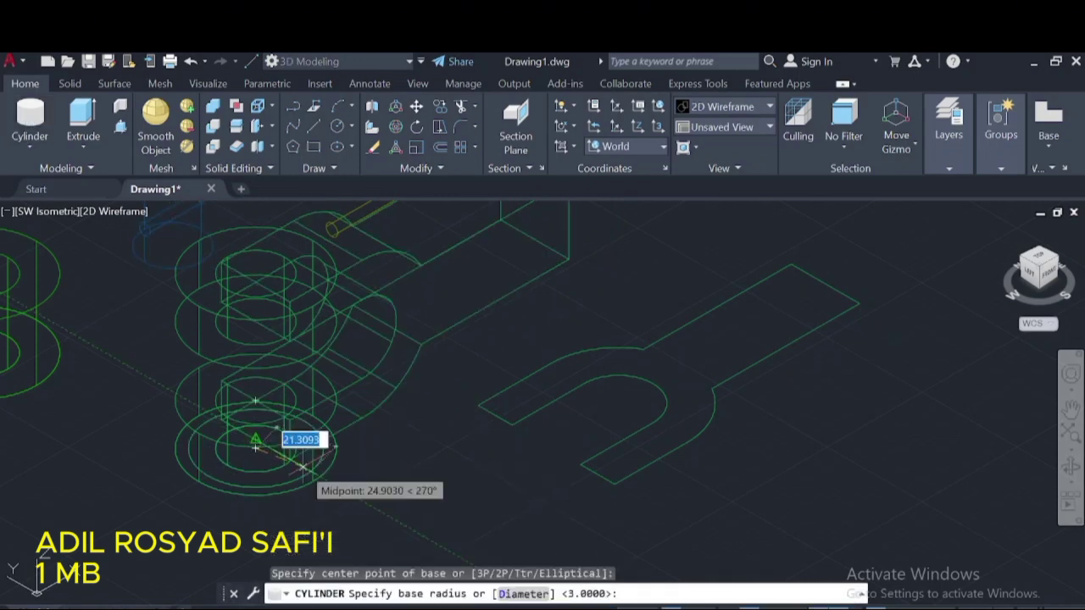
click(320, 476)
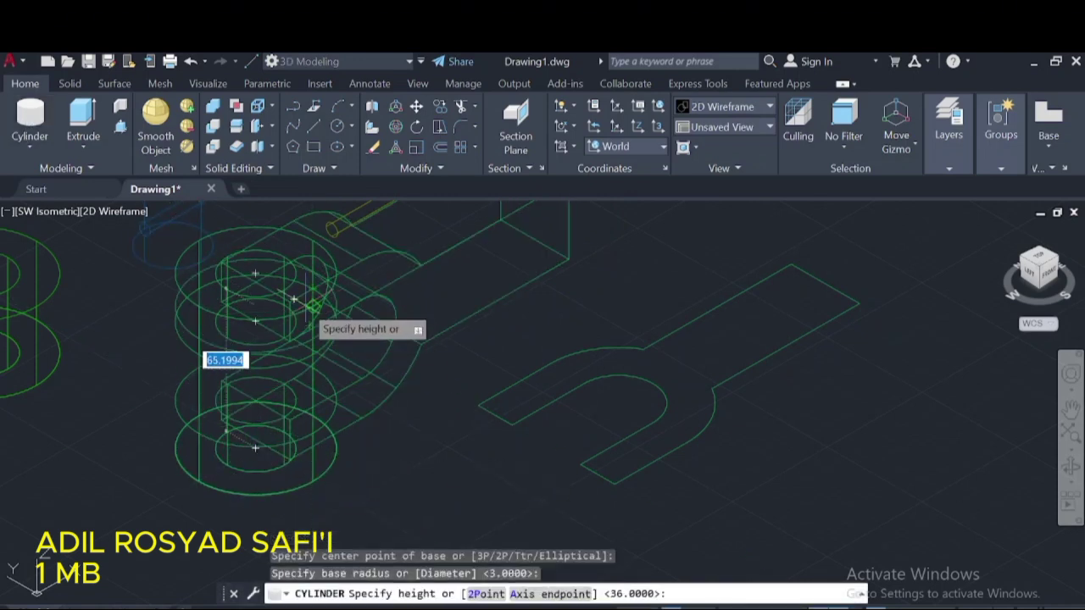
click(306, 212)
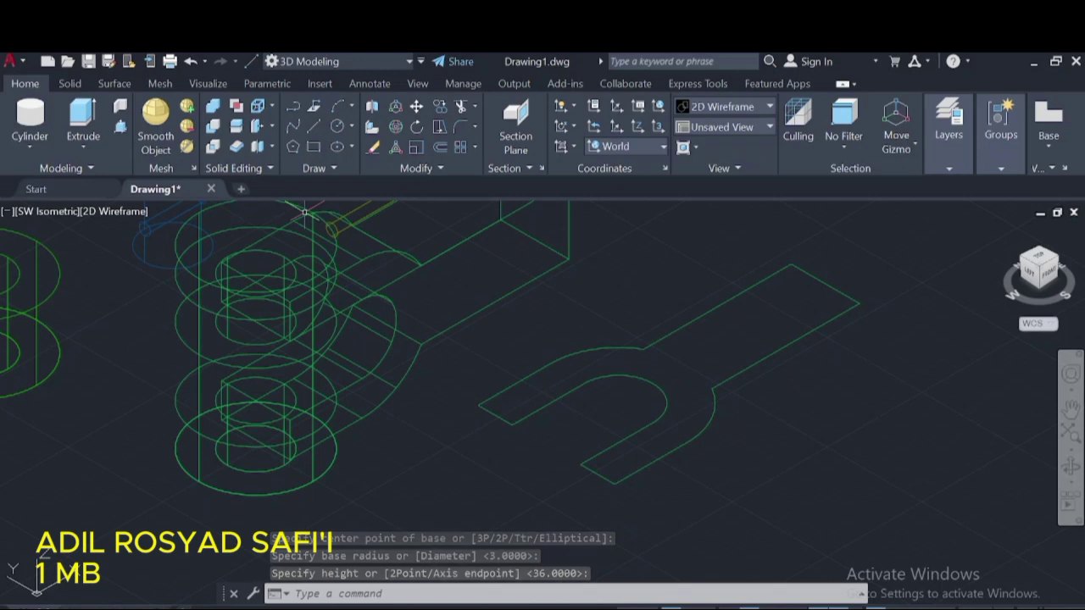
text(su)
key(Return)
click(344, 245)
key(Return)
click(335, 226)
key(Return)
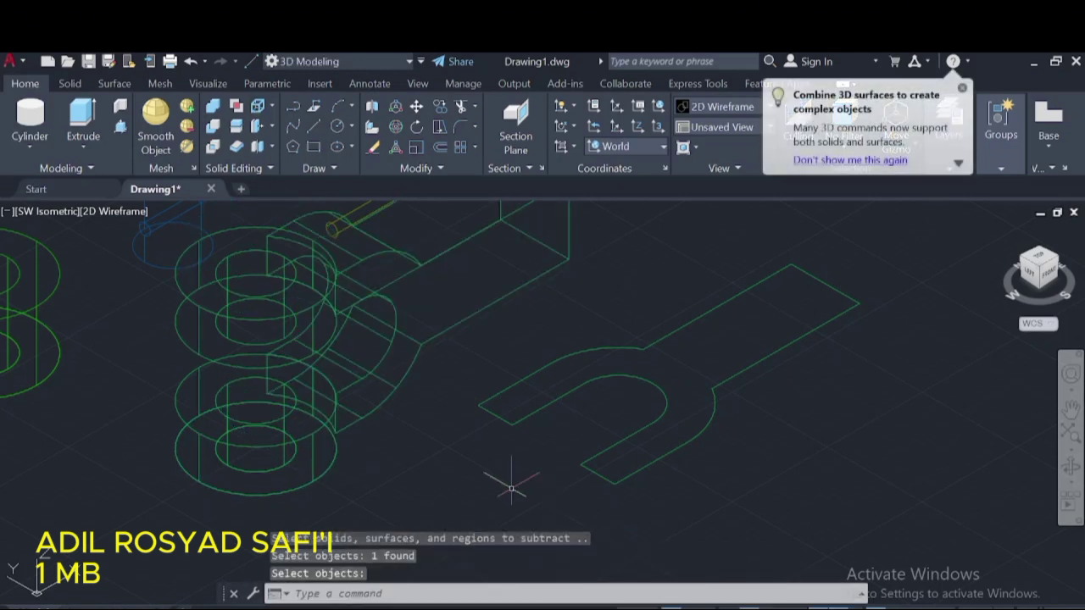
- Create a short cylinder with radius 15 and height 10
click(441, 460)
click(696, 416)
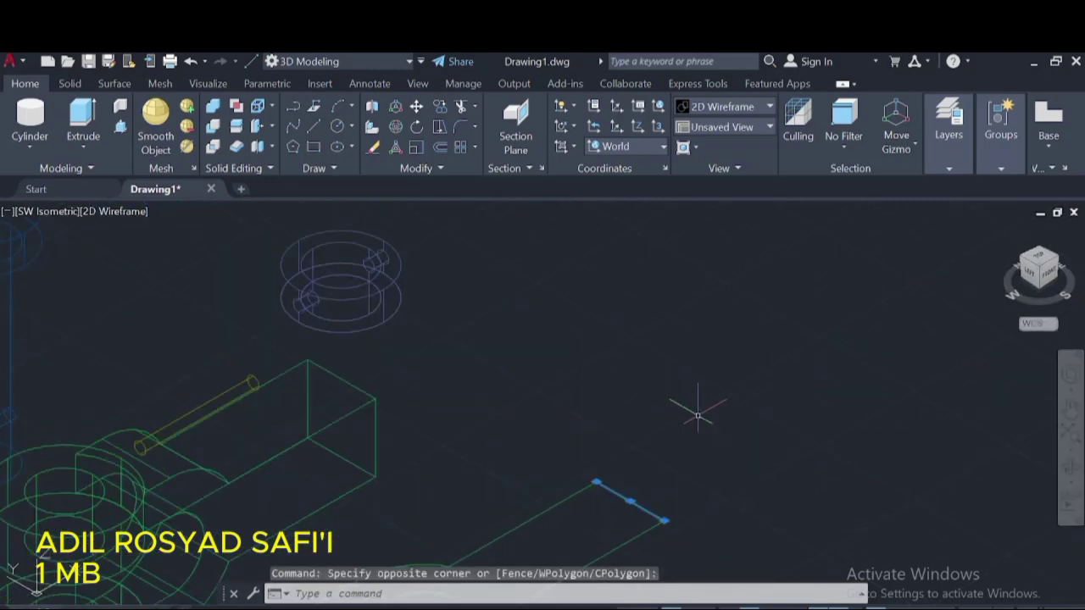
text(cyl)
key(Return)
click(560, 385)
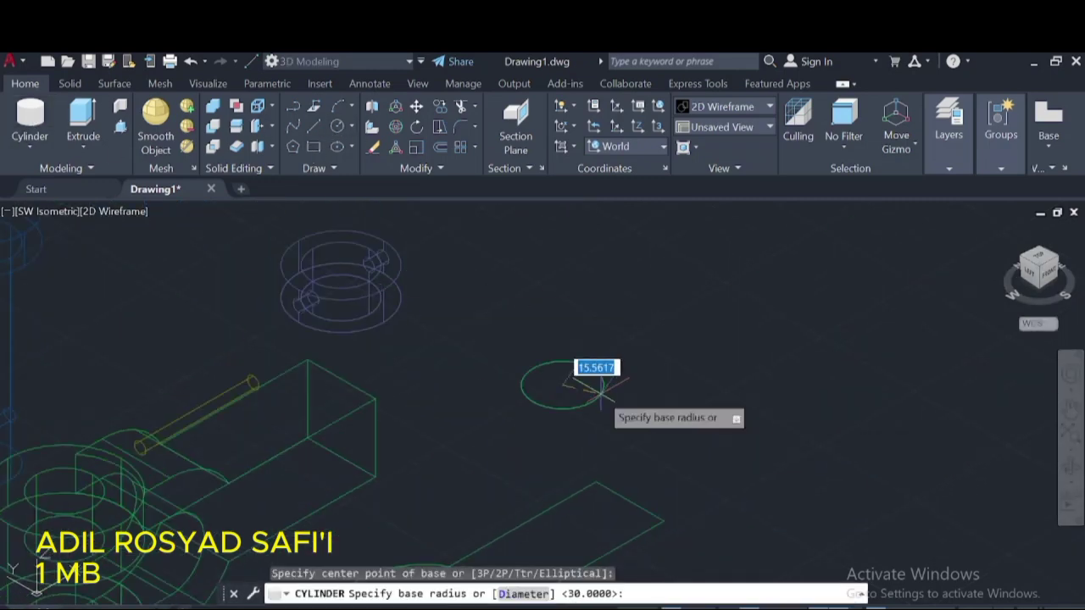
text(15)
key(Return)
text(10)
key(Return)
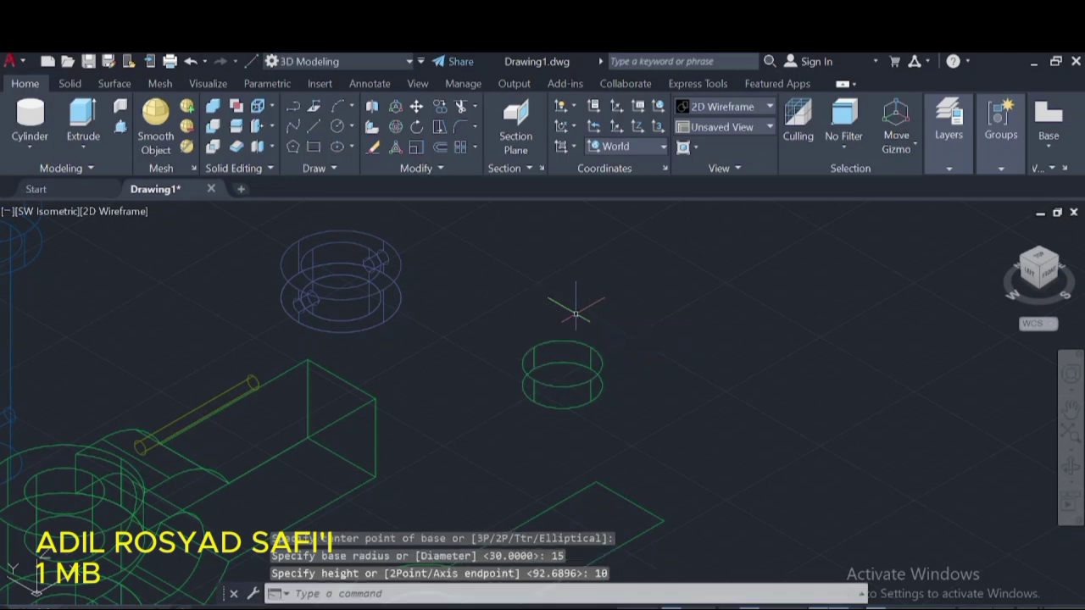
- Create a tall pin cylinder with radius 7.5 and height 45
key(Return)
click(739, 406)
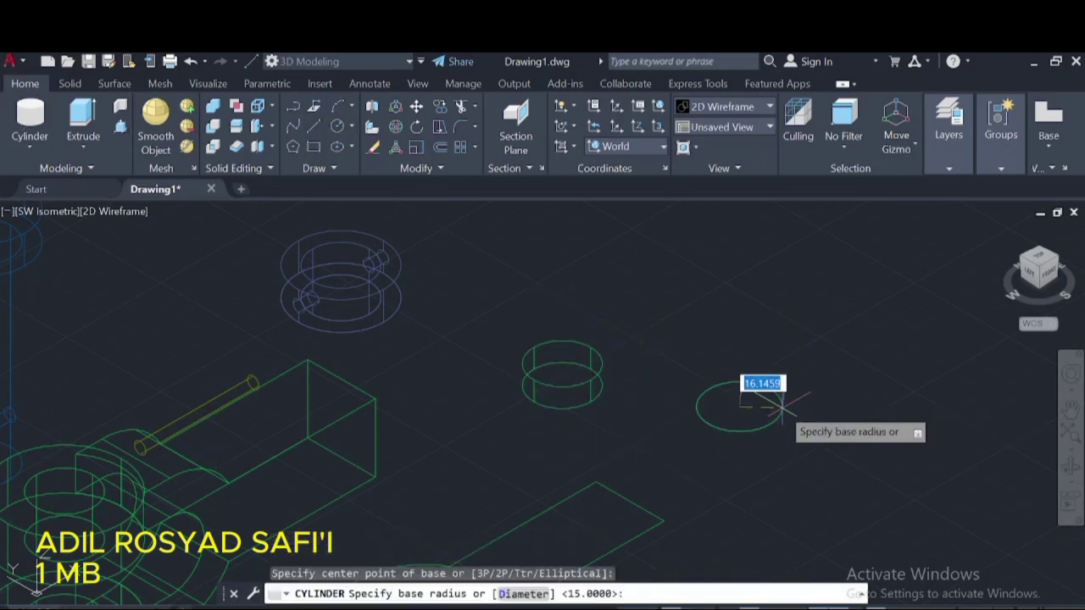
text(.5)
key(Return)
text(45)
key(Return)
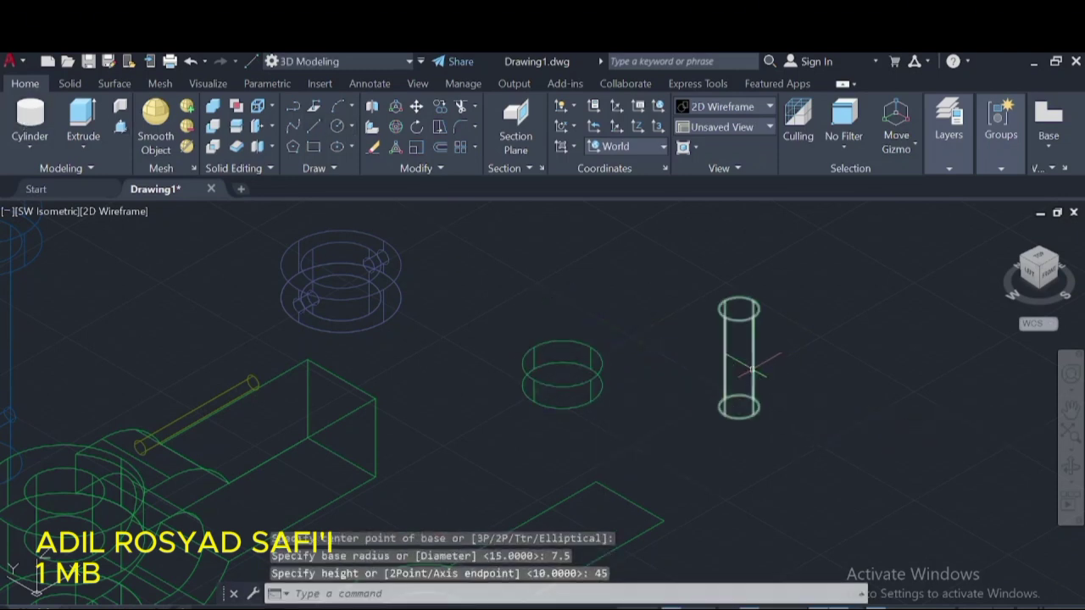
- Rotate both cylinders 90 degrees in 3D so they lie on their sides
click(749, 347)
click(600, 370)
click(395, 126)
click(638, 339)
click(650, 339)
text(90)
key(Return)
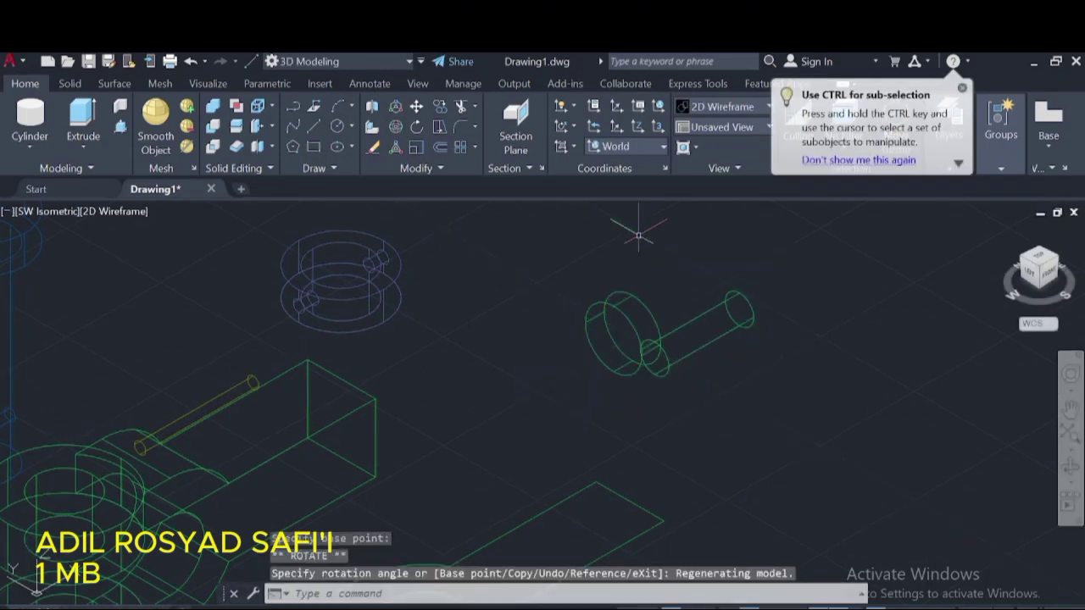
- Move the short cylinder to the fork end, then shift it a further 18 units
click(416, 106)
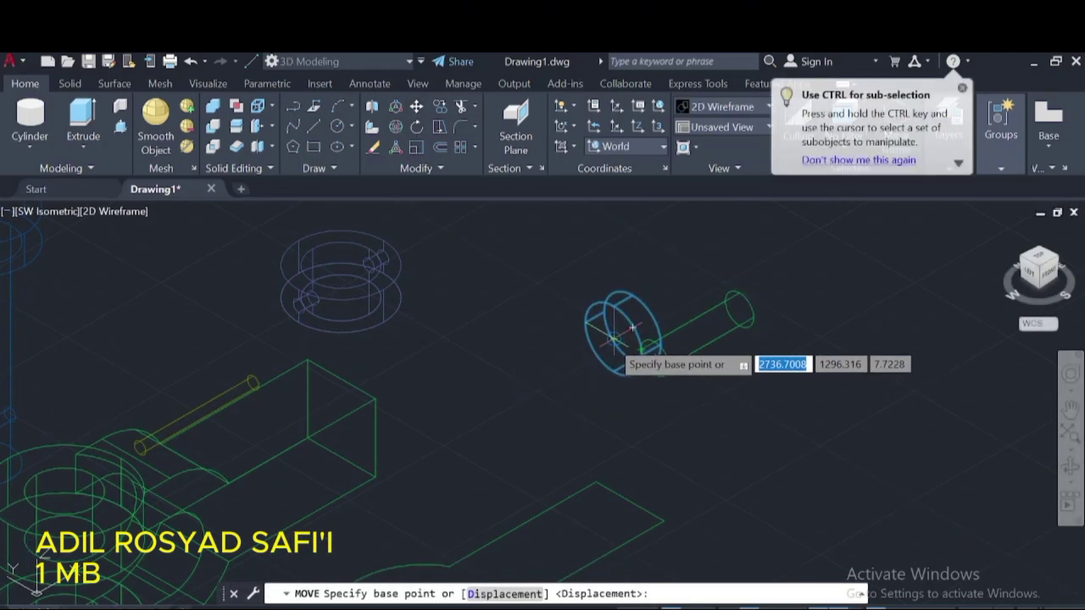
click(632, 327)
click(351, 444)
click(351, 453)
right_click(350, 460)
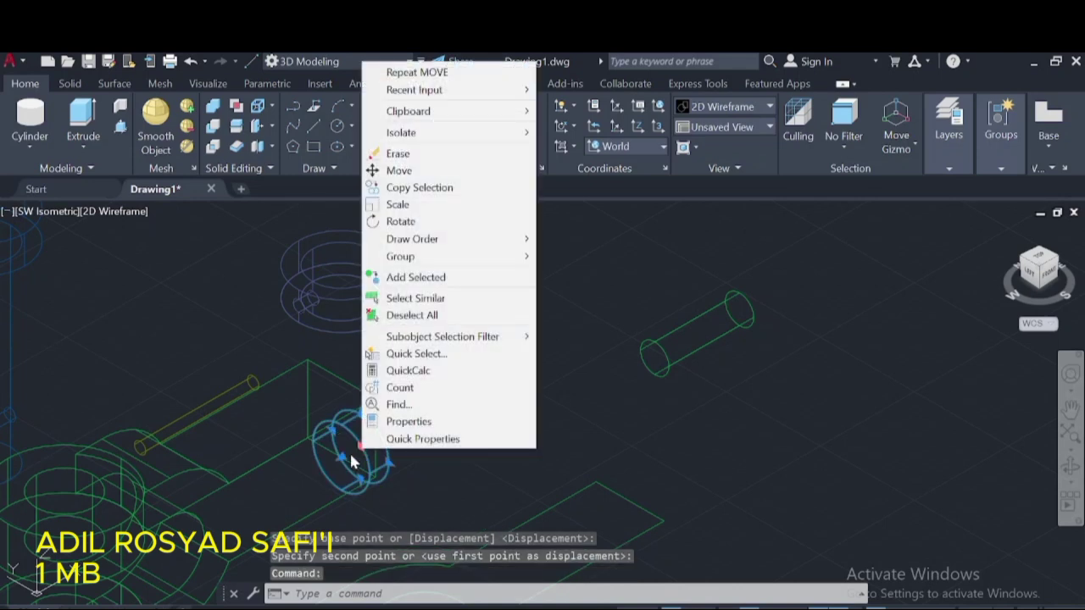
click(387, 172)
click(355, 432)
text(1)
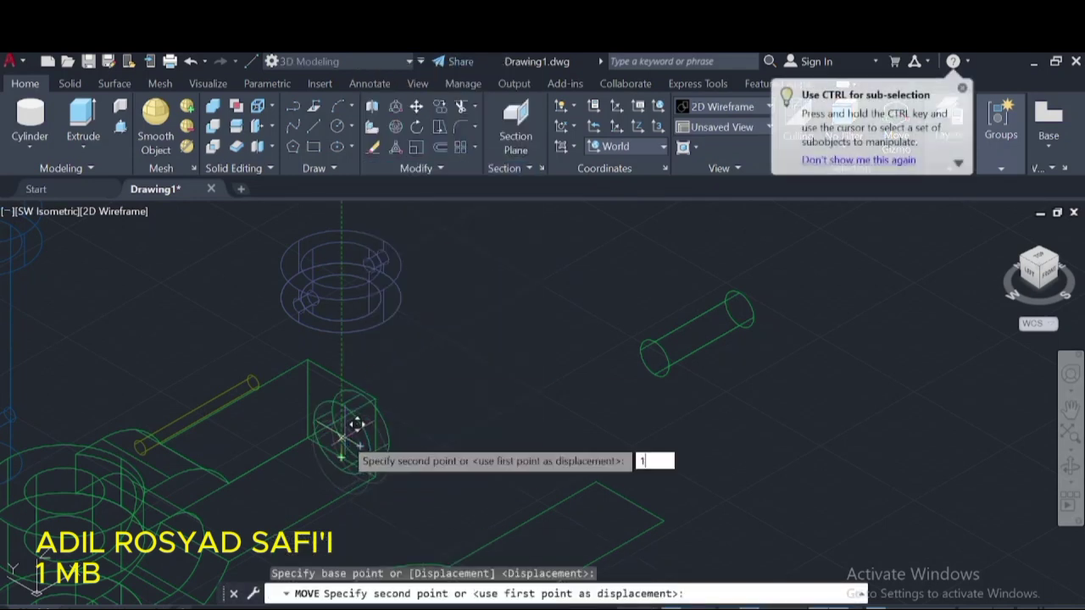
text(8)
key(Return)
- Move the small pin cylinder into the rectangular block
click(716, 343)
right_click(674, 327)
click(712, 348)
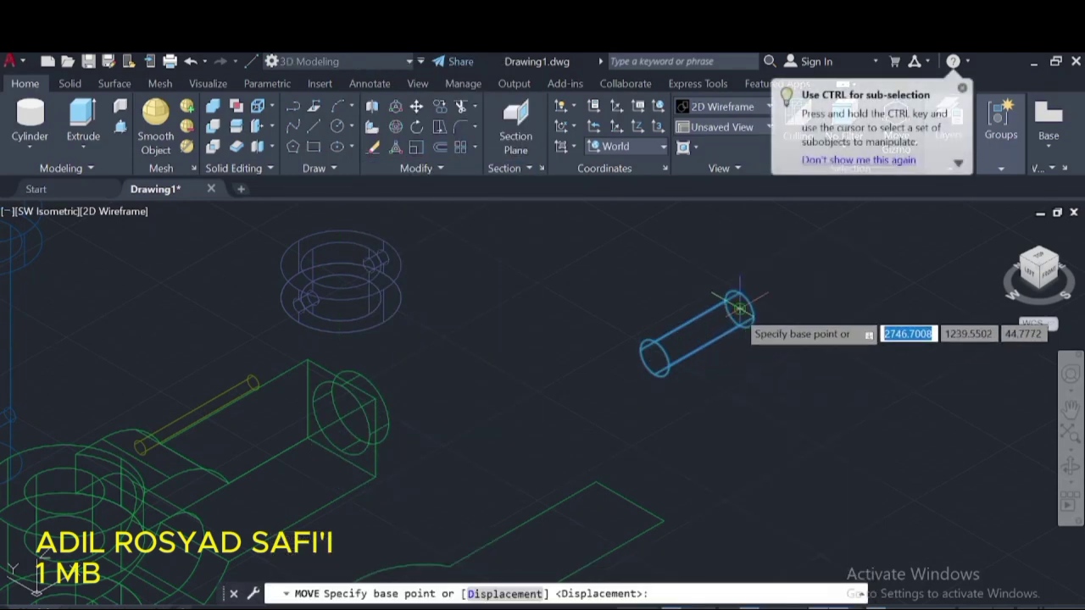
click(739, 310)
click(387, 386)
- Copy the pin cylinder to two more positions alongside it
click(376, 393)
right_click(375, 392)
click(398, 388)
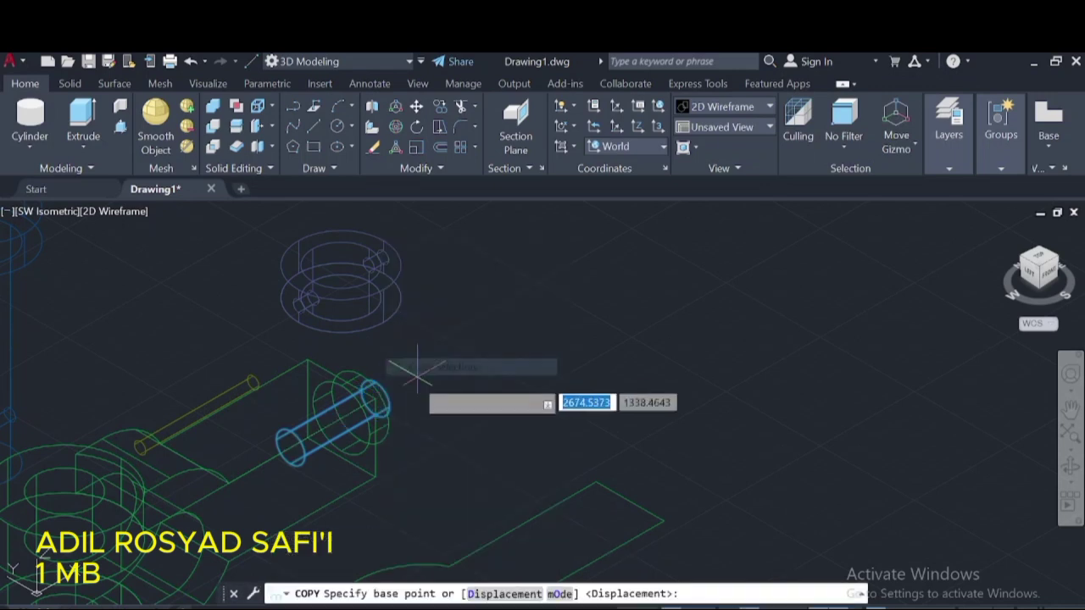
click(375, 392)
click(310, 353)
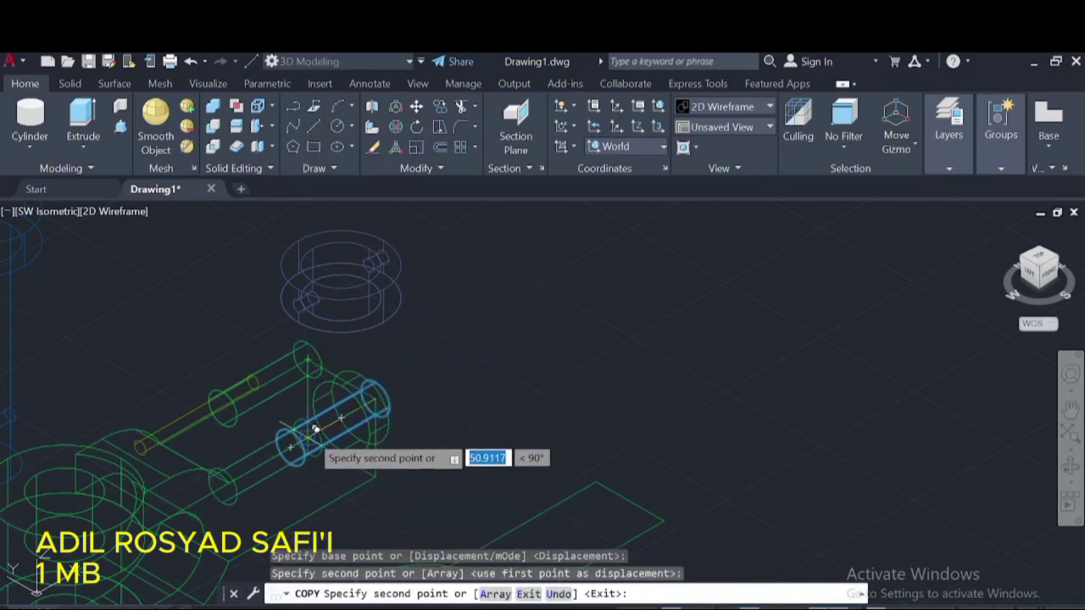
click(339, 445)
key(Escape)
scroll(525, 373, up, 3)
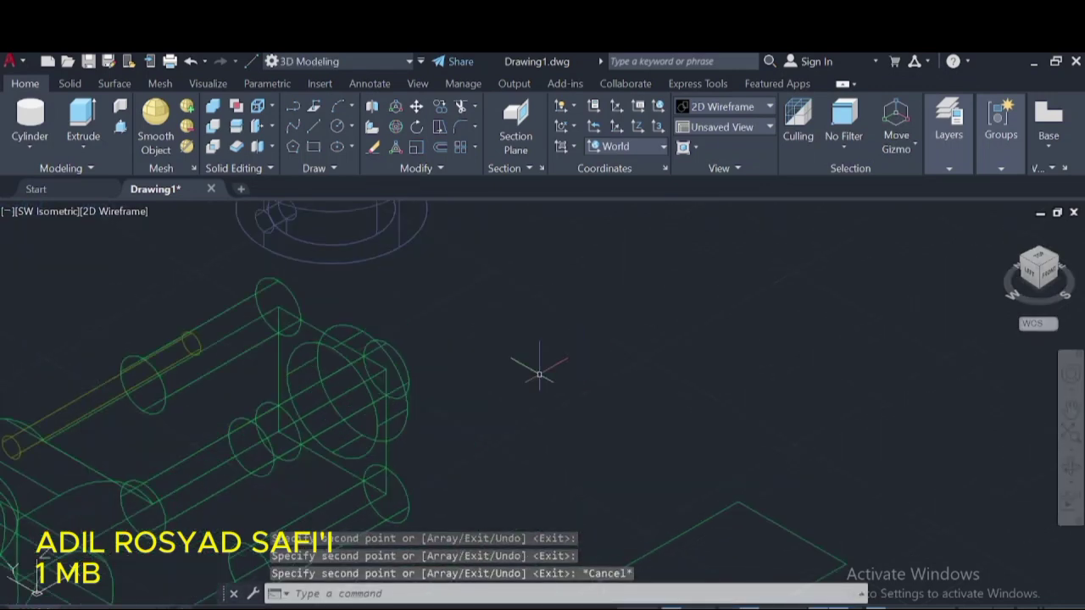
scroll(411, 346, up, 3)
- Subtract the four cylinders from the fork block to form the slots
click(212, 125)
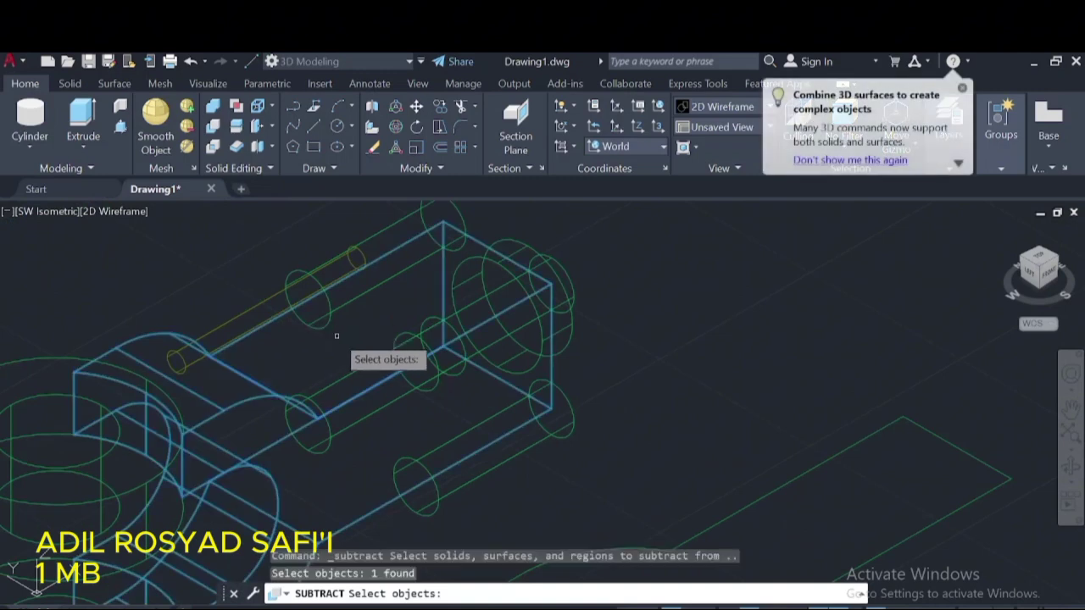
click(327, 323)
click(428, 375)
click(434, 388)
click(440, 339)
click(424, 475)
key(Return)
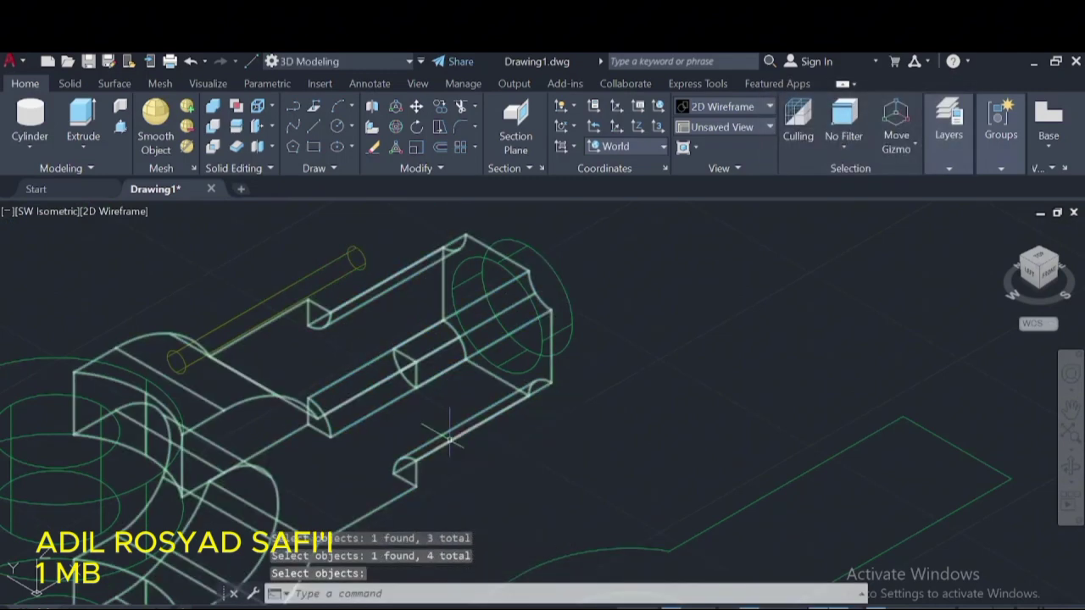
- Fillet the first two block edges with radius 7.5
click(460, 126)
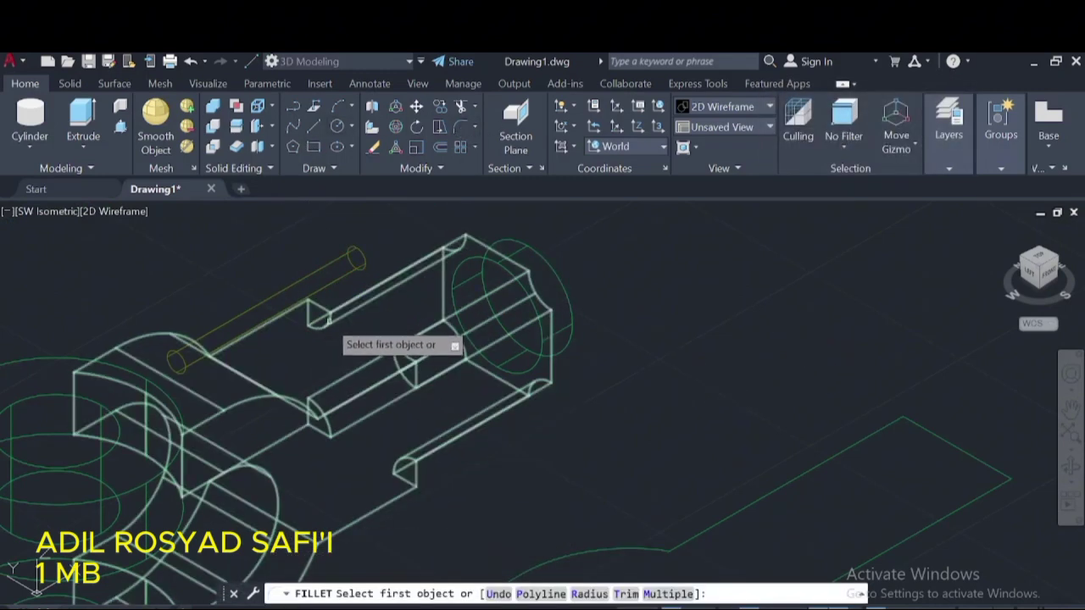
click(327, 319)
key(Return)
key(Return)
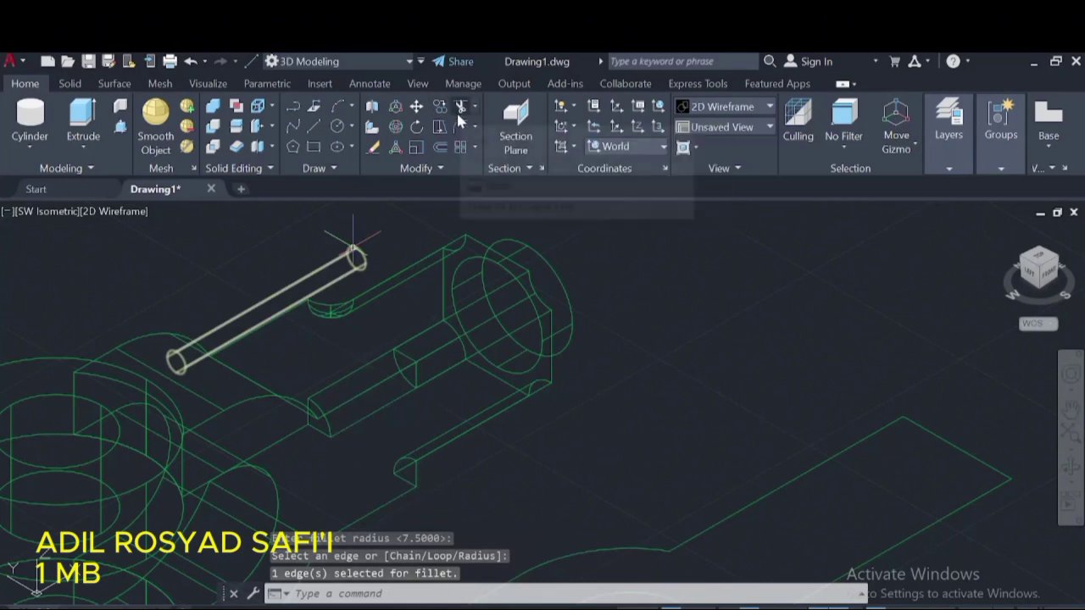
click(461, 126)
click(410, 379)
- Fillet the remaining slot edges with the same 7.5 radius
key(Return)
right_click(400, 381)
click(432, 387)
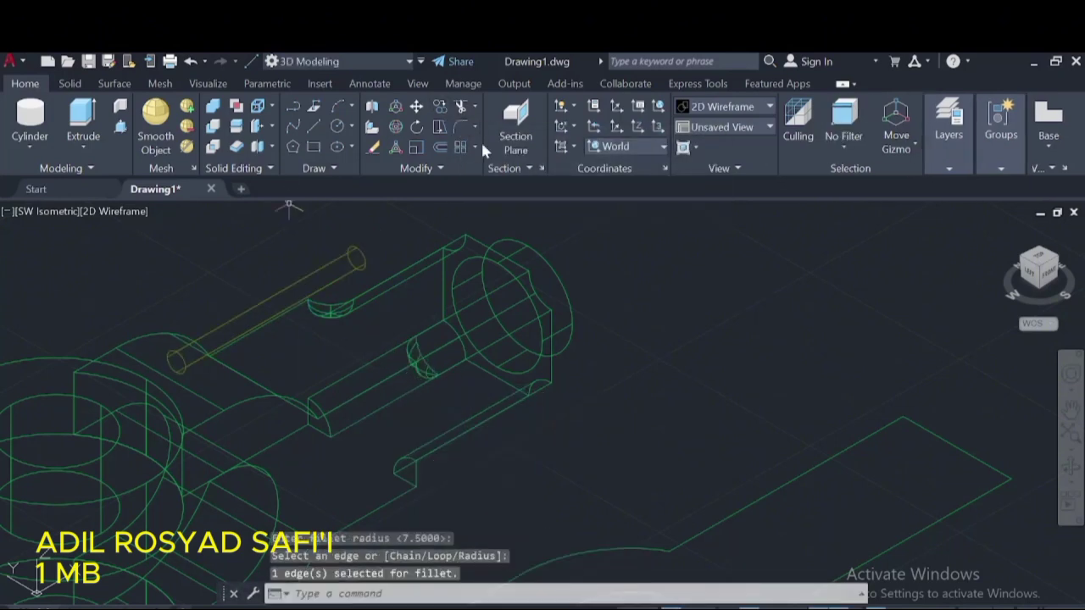
click(435, 110)
click(312, 422)
click(460, 126)
click(310, 422)
right_click(332, 430)
click(359, 438)
key(Return)
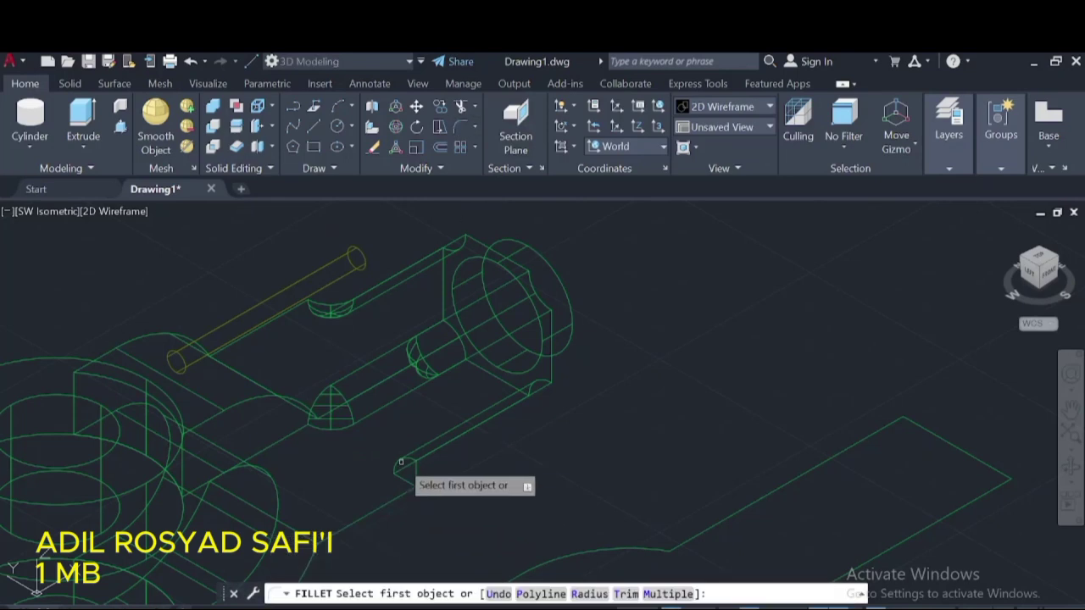
click(402, 458)
key(Return)
right_click(402, 273)
click(415, 280)
- Open the preset view list and close it again
scroll(593, 474, down, 3)
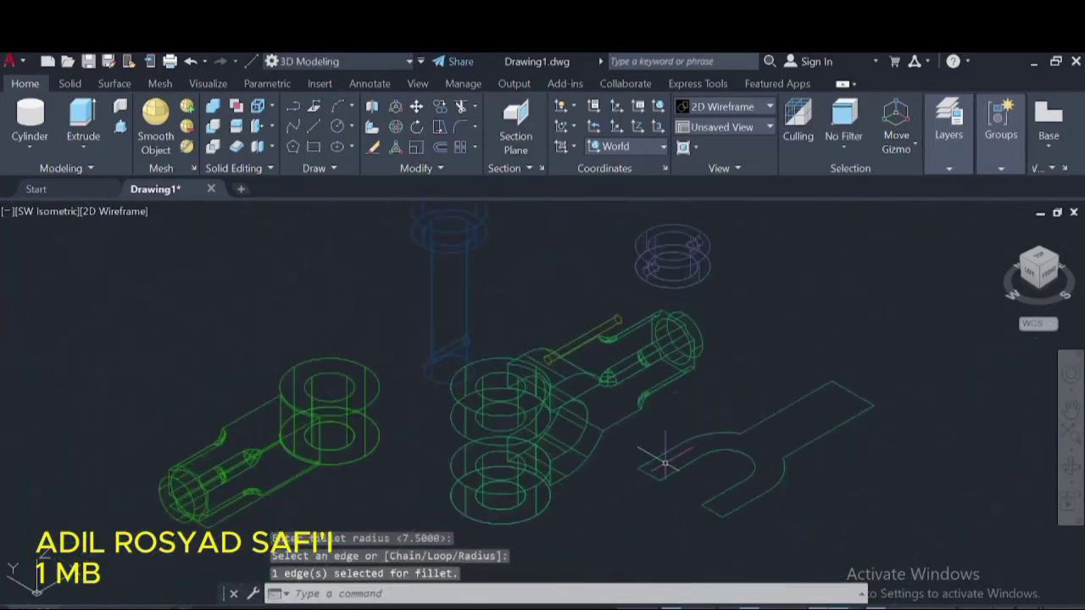
click(720, 126)
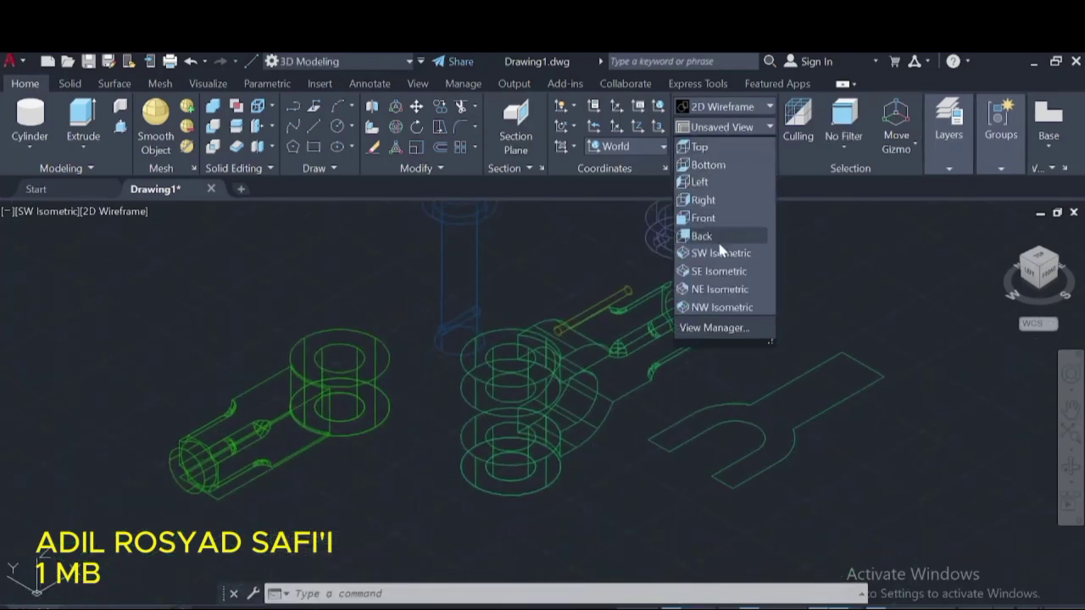
click(719, 112)
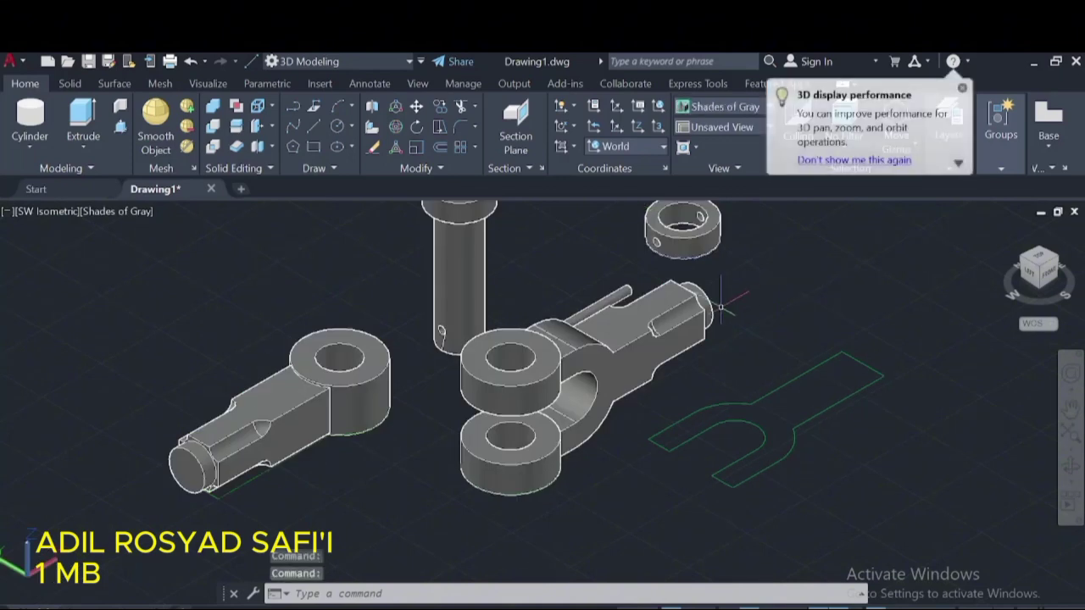
click(949, 127)
click(957, 188)
right_click(945, 246)
key(Escape)
key(Escape)
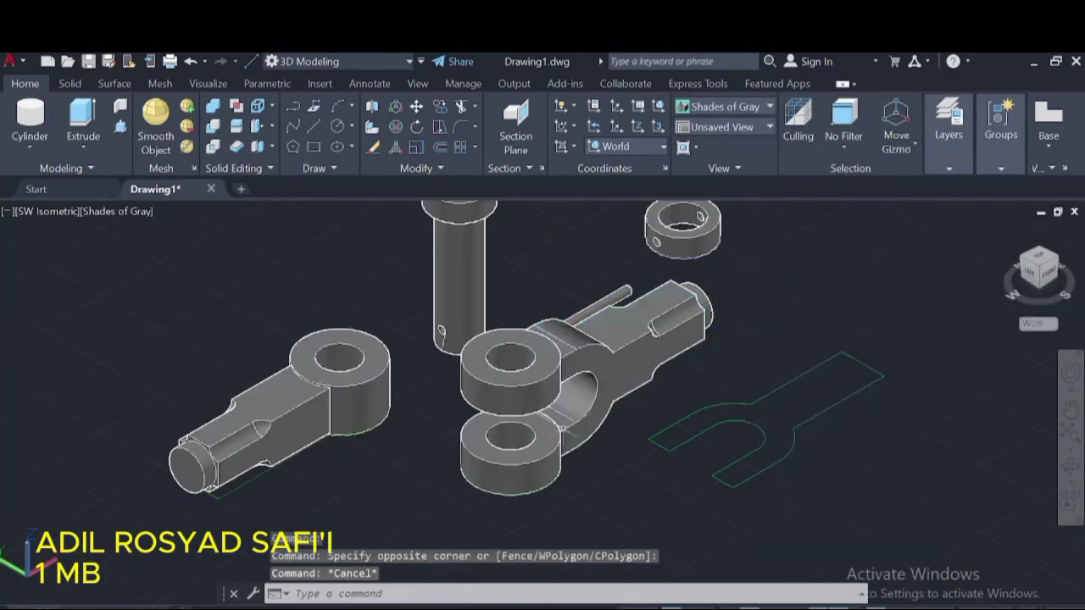
click(951, 153)
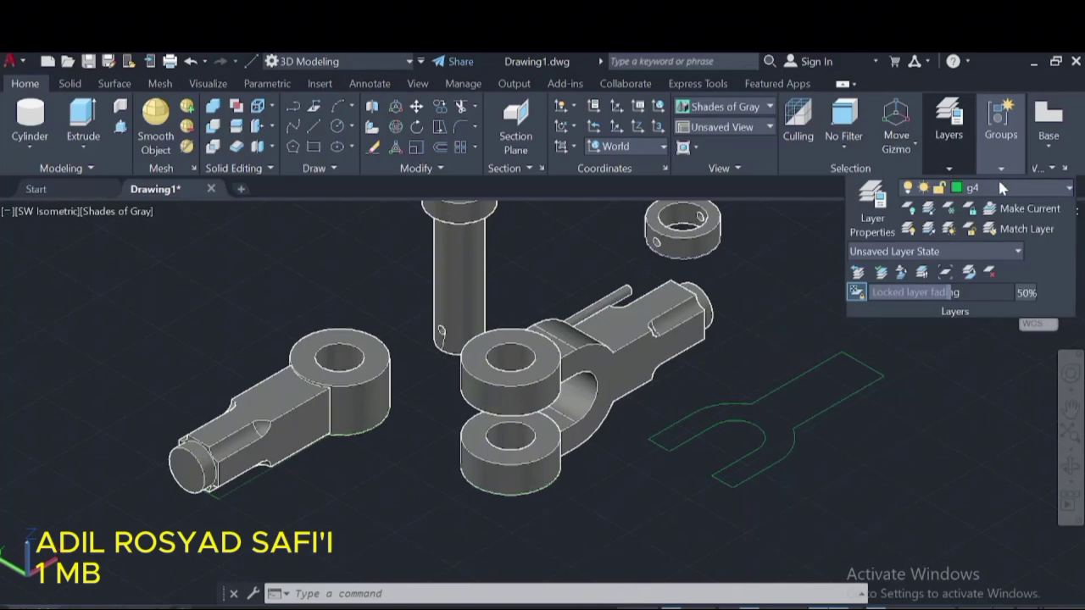
click(1001, 188)
click(926, 291)
click(650, 375)
click(950, 168)
click(912, 293)
click(581, 339)
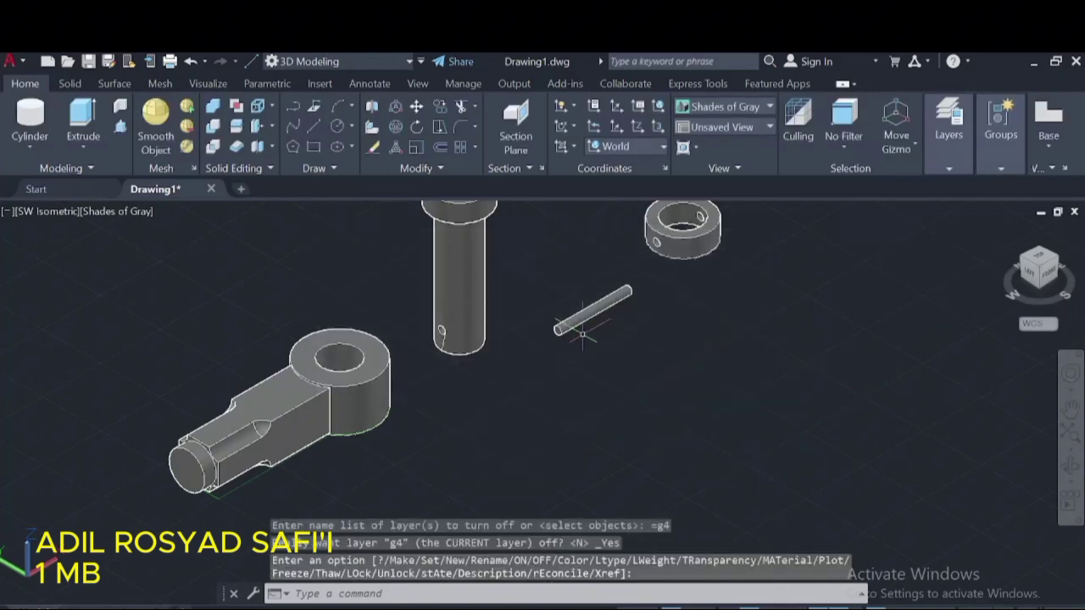
click(948, 168)
click(1001, 188)
click(910, 269)
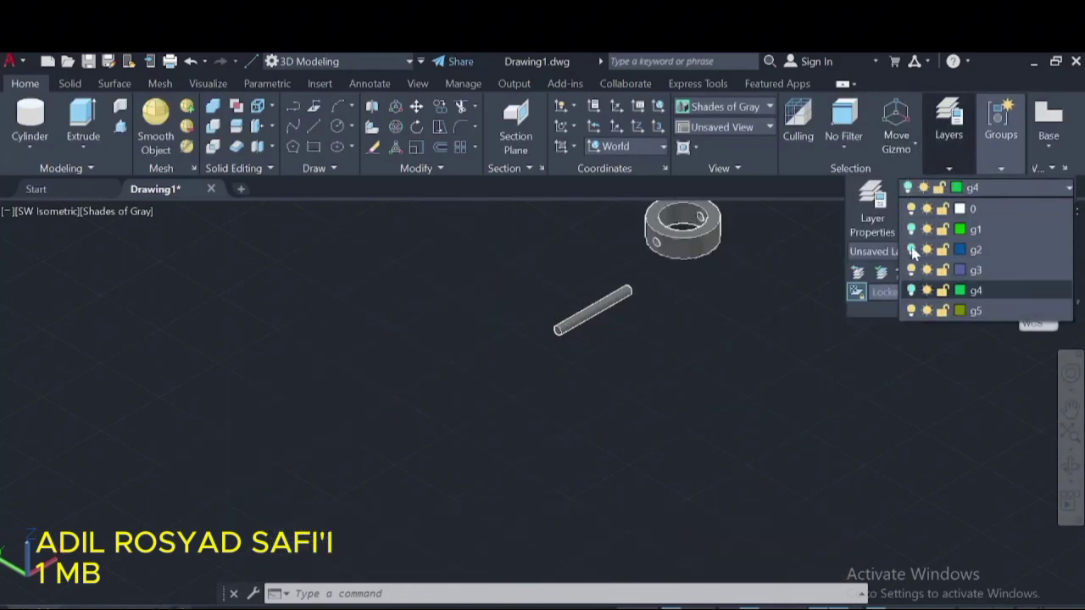
click(910, 229)
click(911, 269)
click(911, 290)
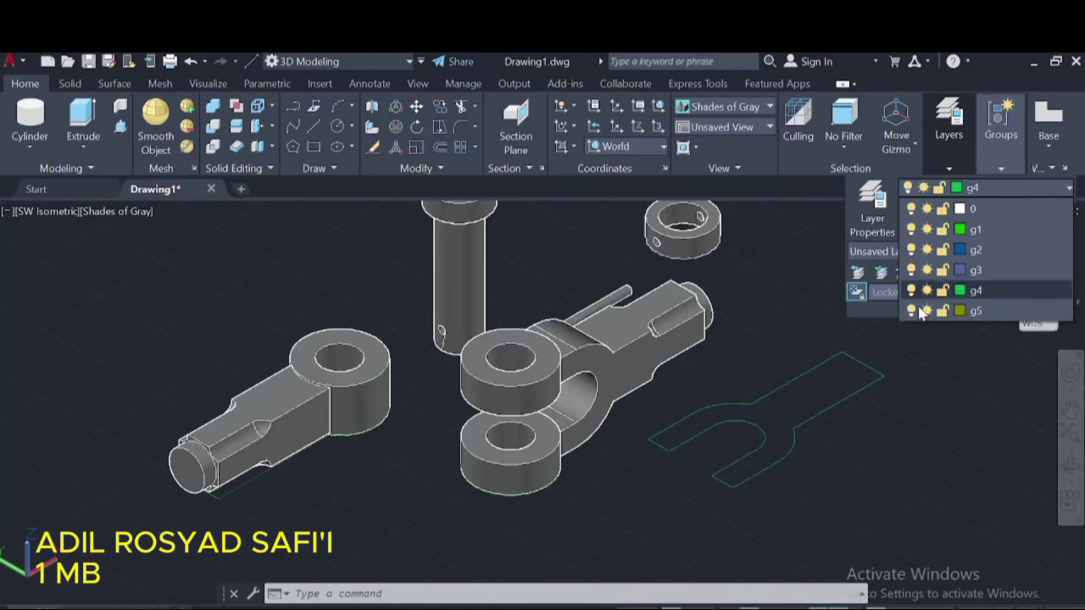
click(925, 291)
click(649, 371)
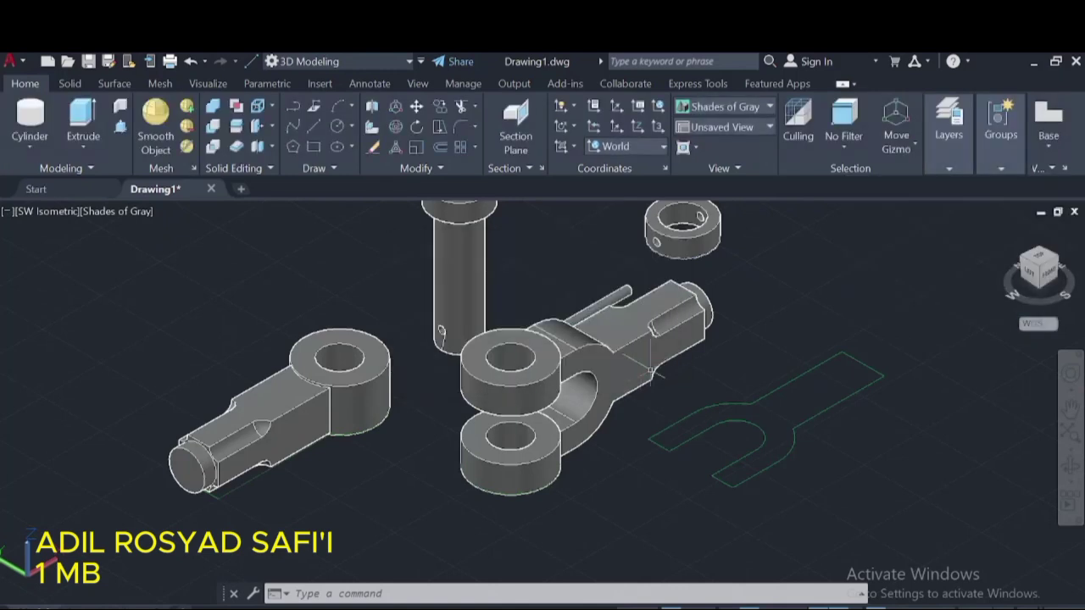
click(949, 168)
click(924, 188)
click(928, 291)
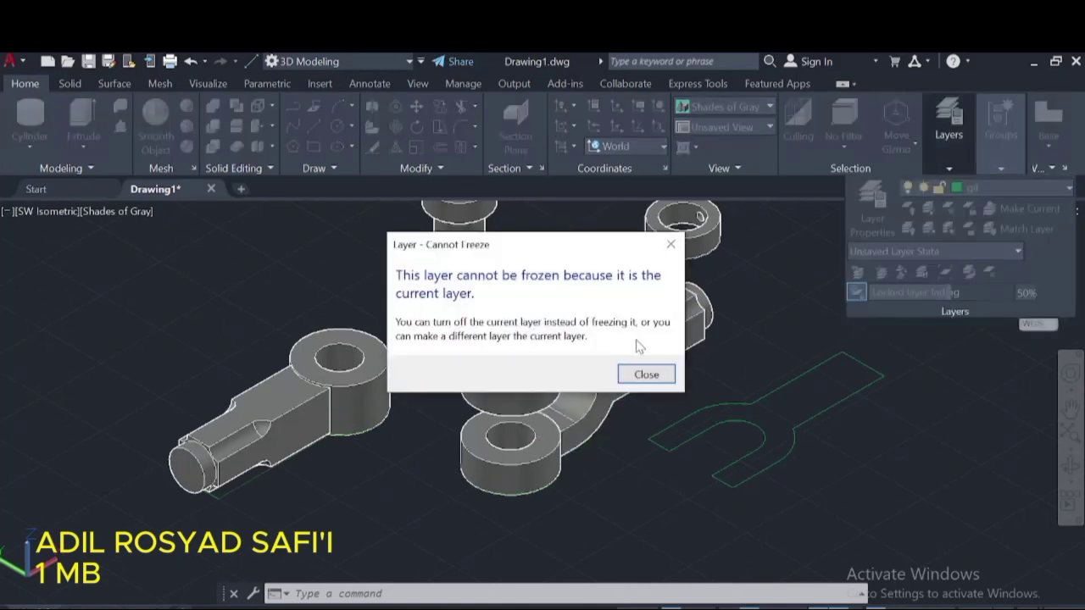
click(644, 373)
click(703, 315)
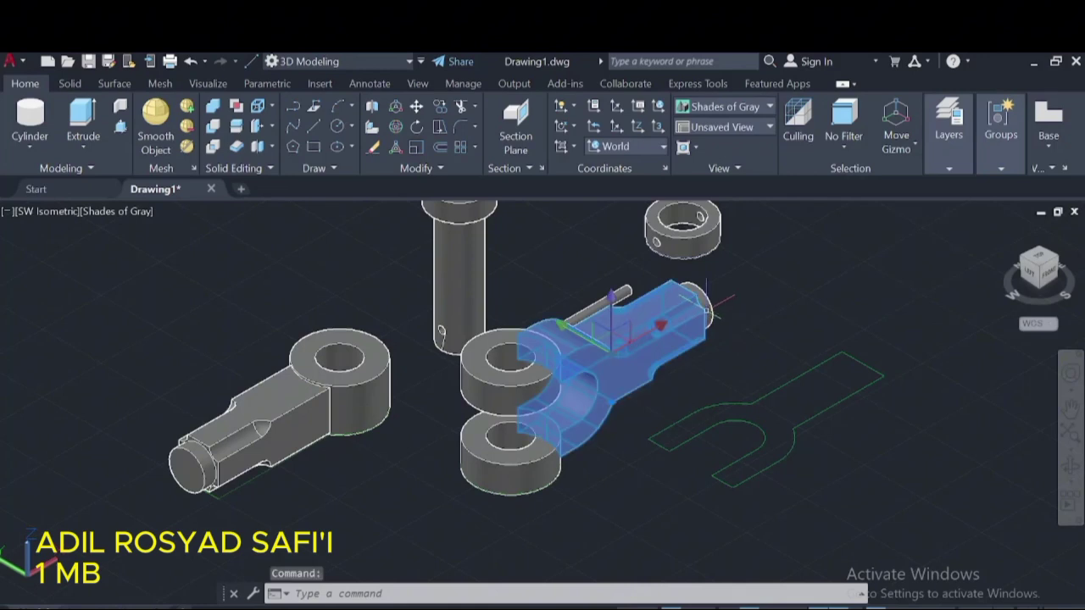
- Union the fork with its upper and lower eye rings into one solid
right_click(507, 481)
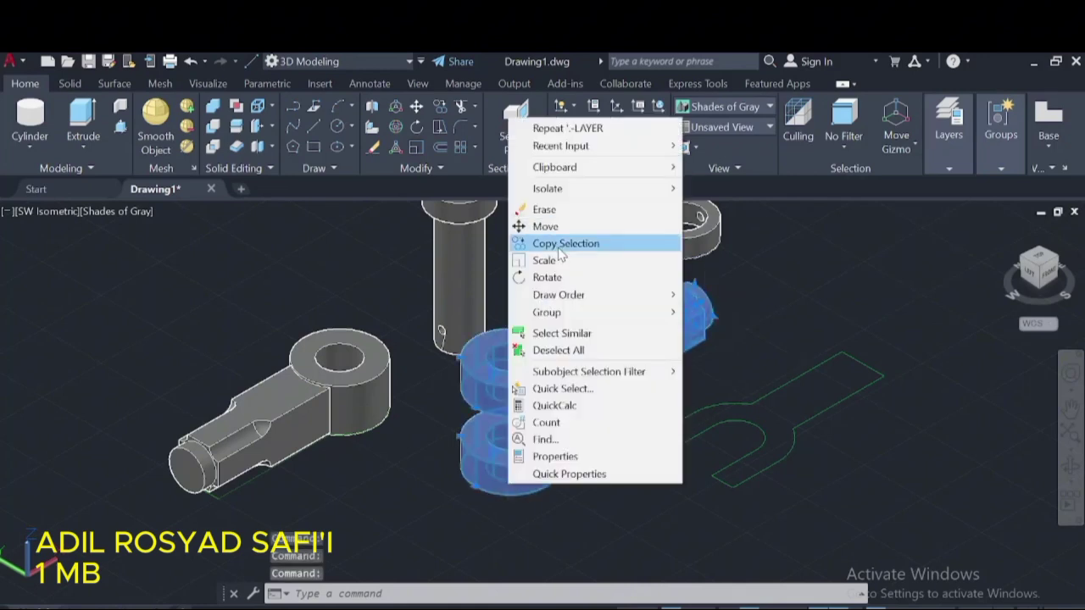
click(212, 106)
click(705, 311)
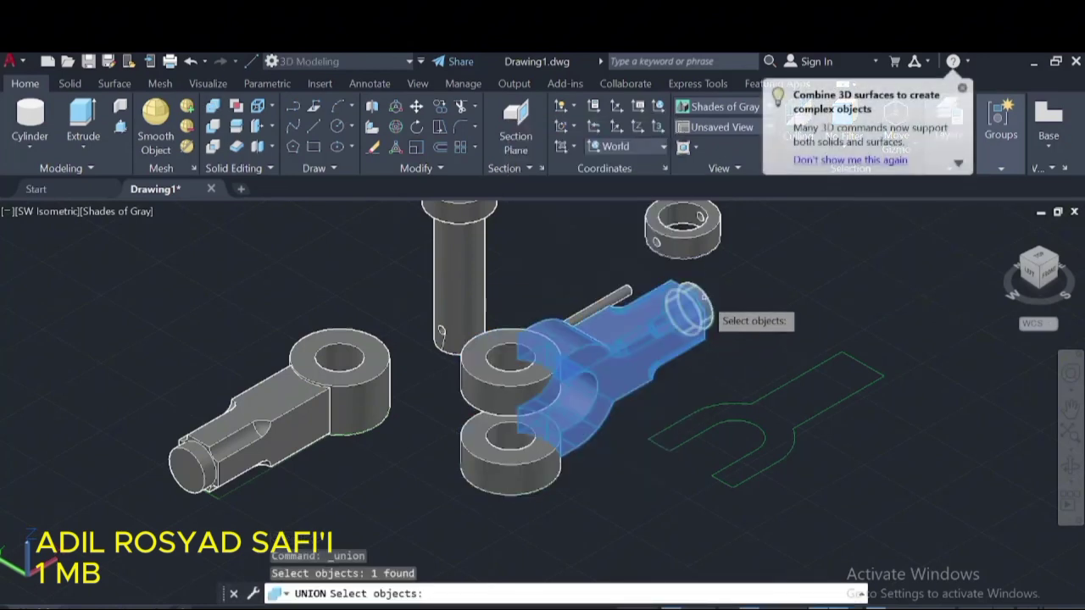
click(509, 372)
click(542, 483)
click(601, 402)
key(Return)
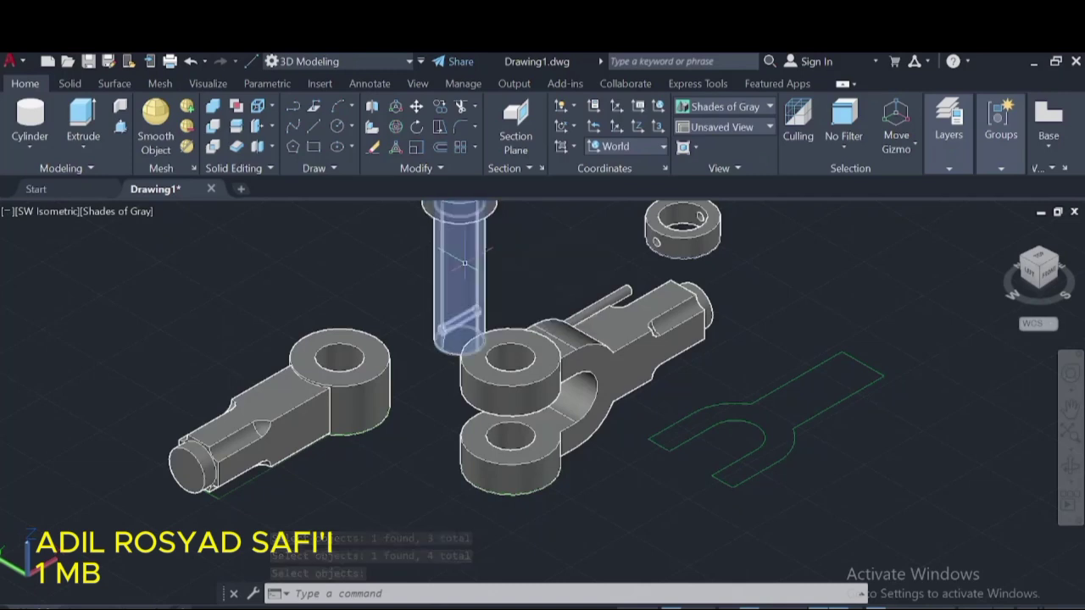
- Union the pin cylinder with the top-right ring, then join the left fork arm's pieces
key(Return)
click(466, 245)
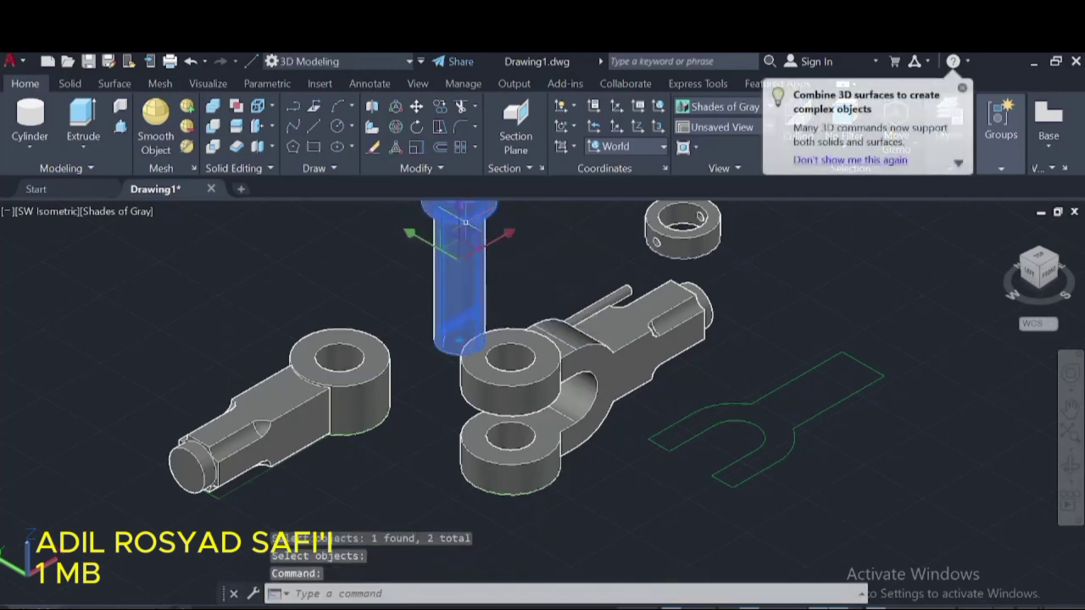
click(682, 227)
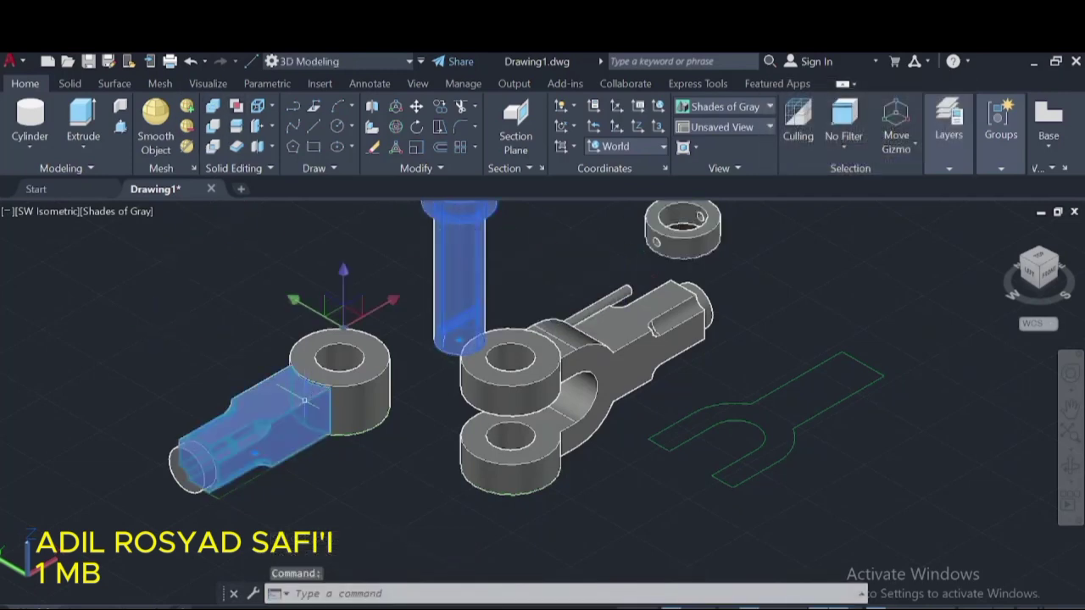
click(213, 116)
click(328, 398)
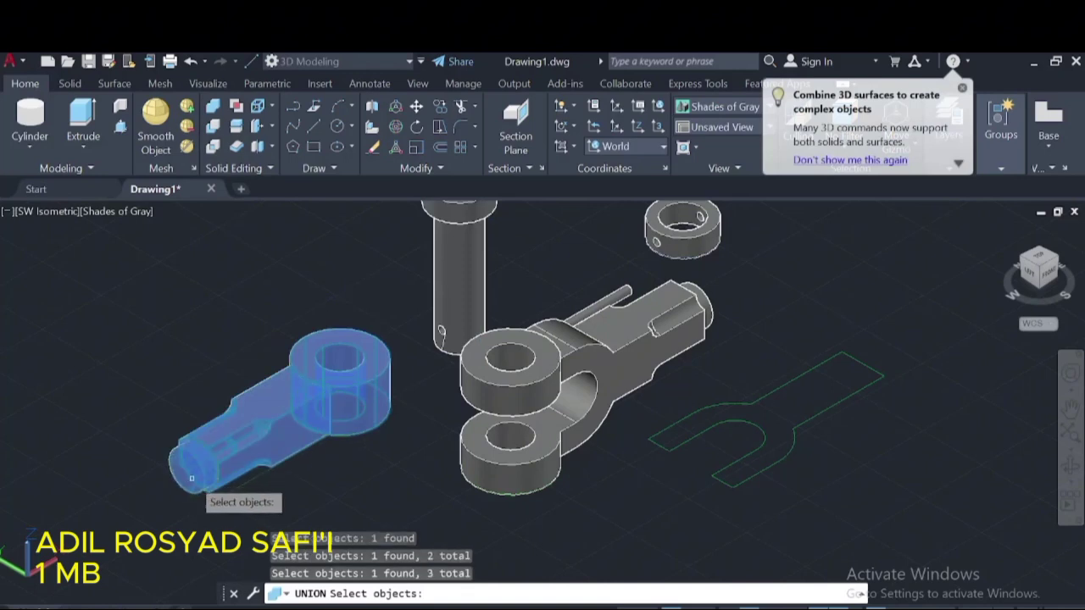
key(Return)
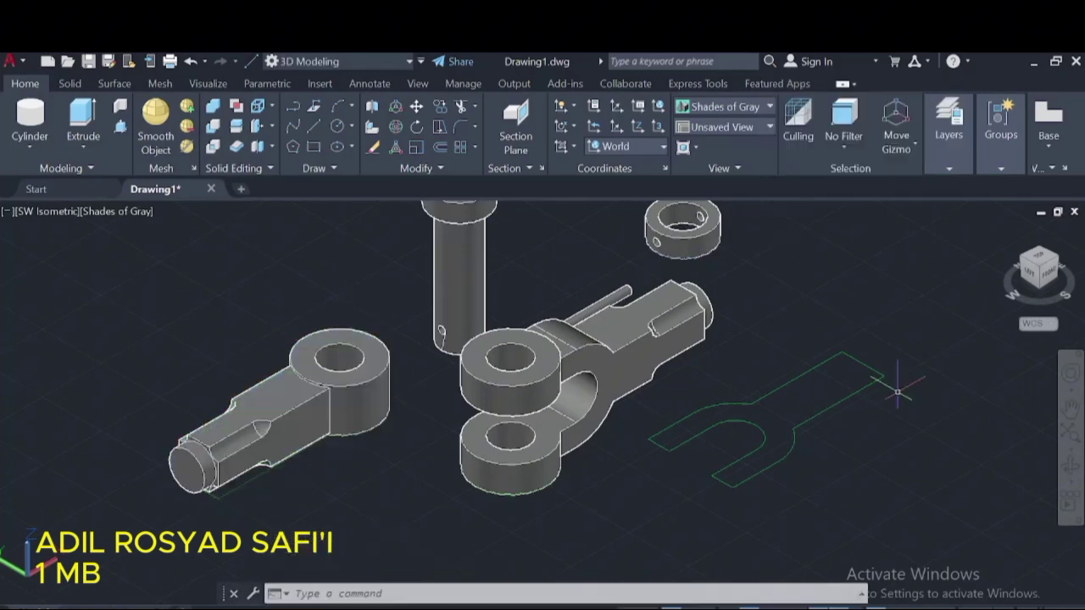
scroll(705, 397, down, 2)
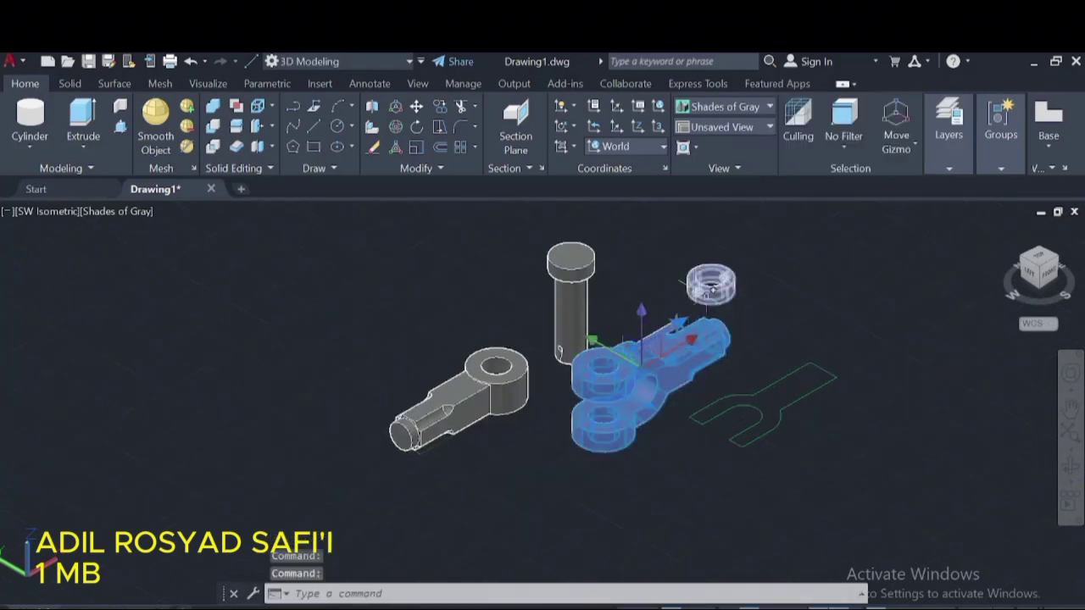
- Move the selected parts further to the left
click(416, 106)
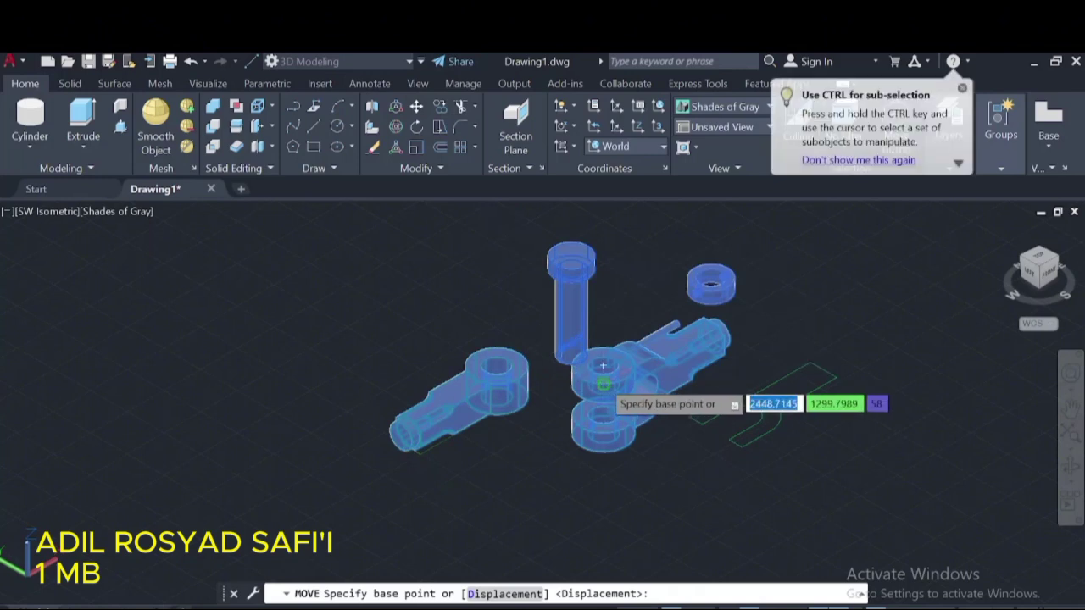
click(593, 381)
click(355, 351)
click(912, 286)
- Delete the leftover 2D profile outlines, including the left slot profile
click(815, 393)
click(577, 399)
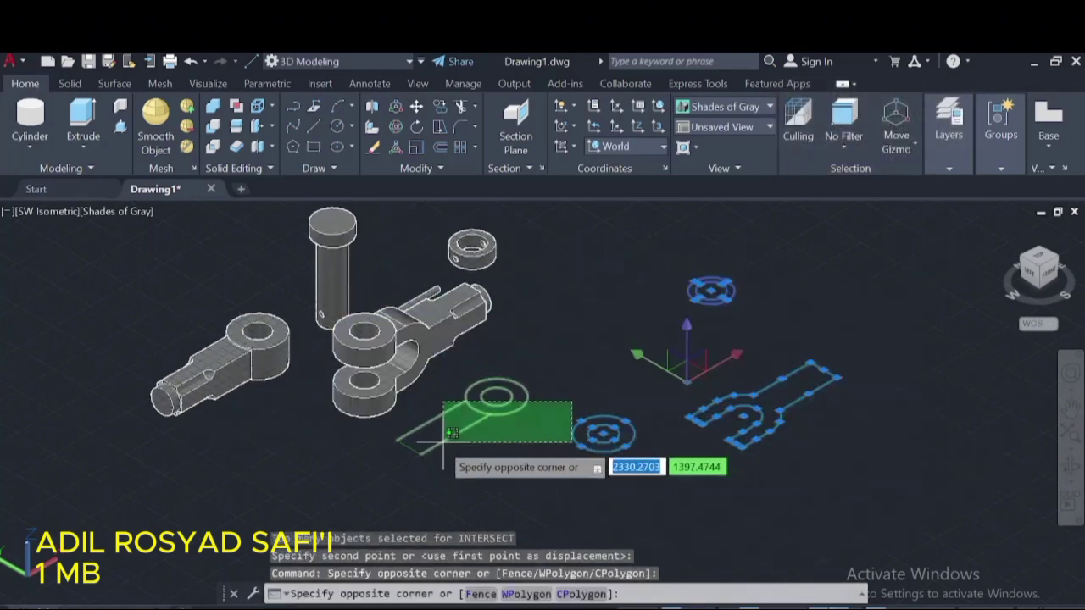
click(413, 479)
key(Delete)
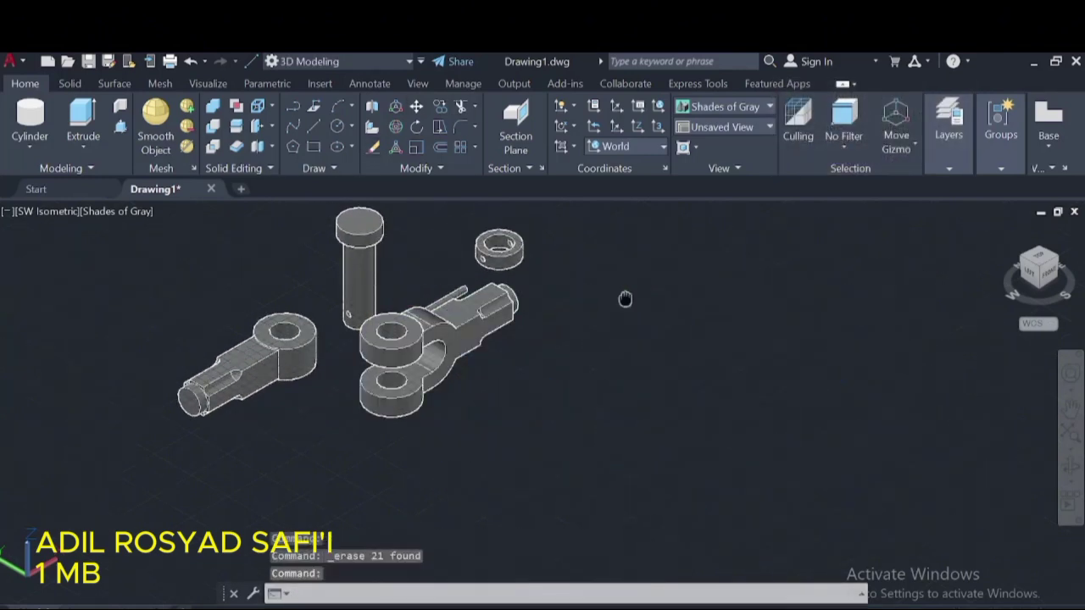
- Move the fork part onto the tall central pin
middle_drag(461, 243, 525, 286)
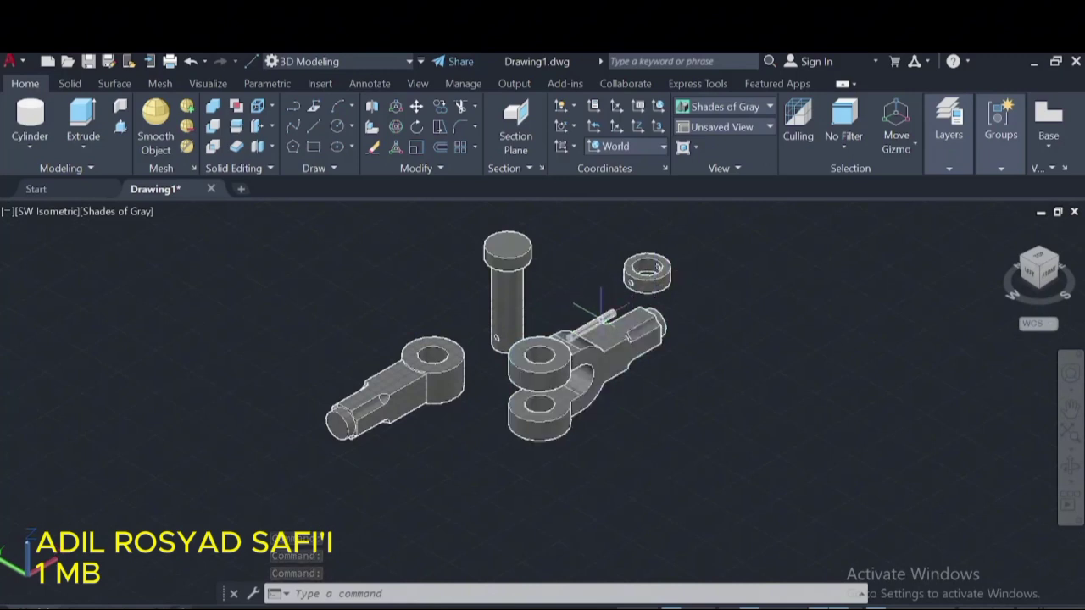
shift+middle_drag(750, 412, 666, 412)
scroll(768, 466, up, 2)
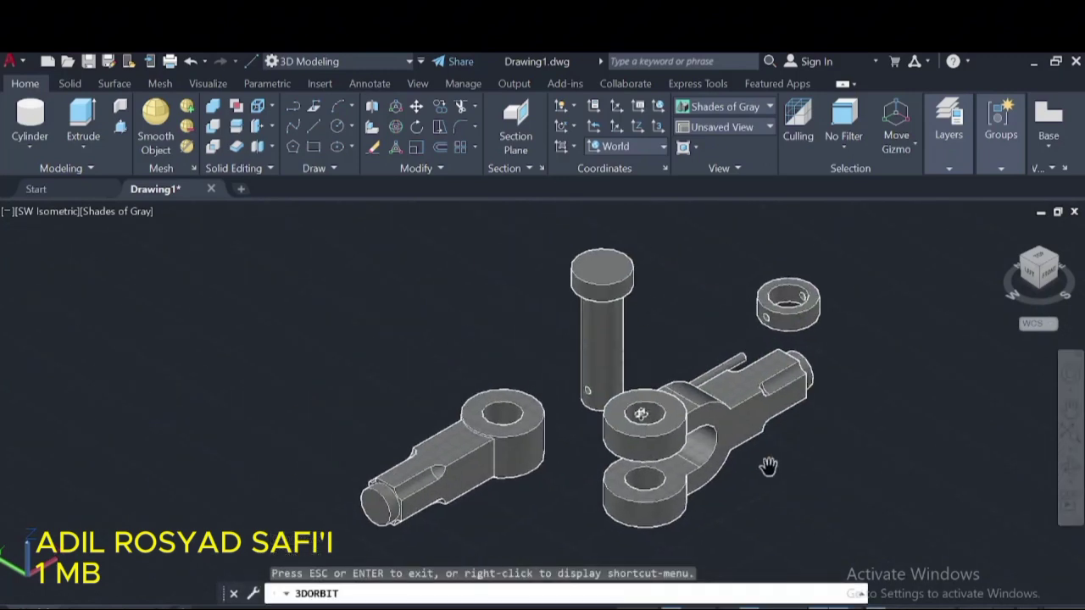
click(416, 106)
click(653, 434)
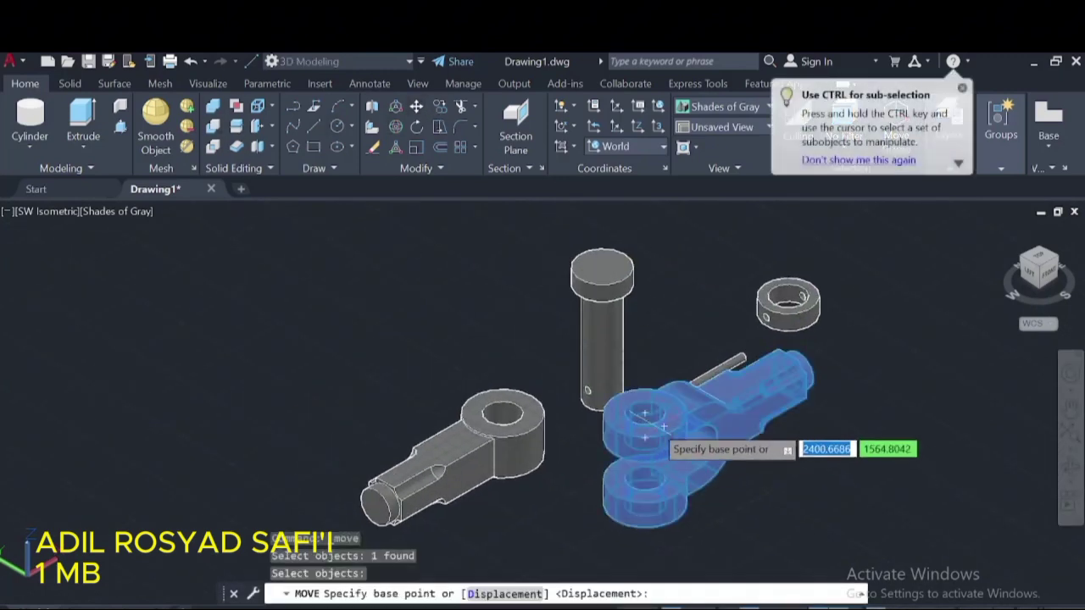
click(645, 413)
- Move the left eye-rod part down into the fork
click(602, 288)
click(513, 415)
right_click(513, 415)
click(519, 348)
click(506, 415)
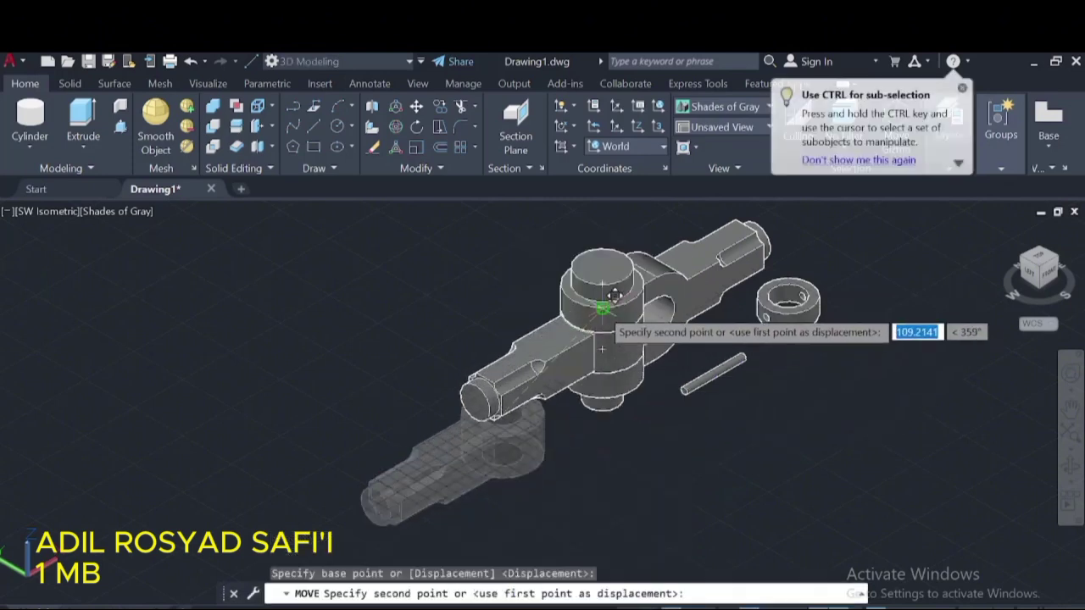
click(602, 310)
- Move the ring and small pin aside to the lower left
click(395, 339)
click(823, 416)
right_click(760, 263)
click(827, 370)
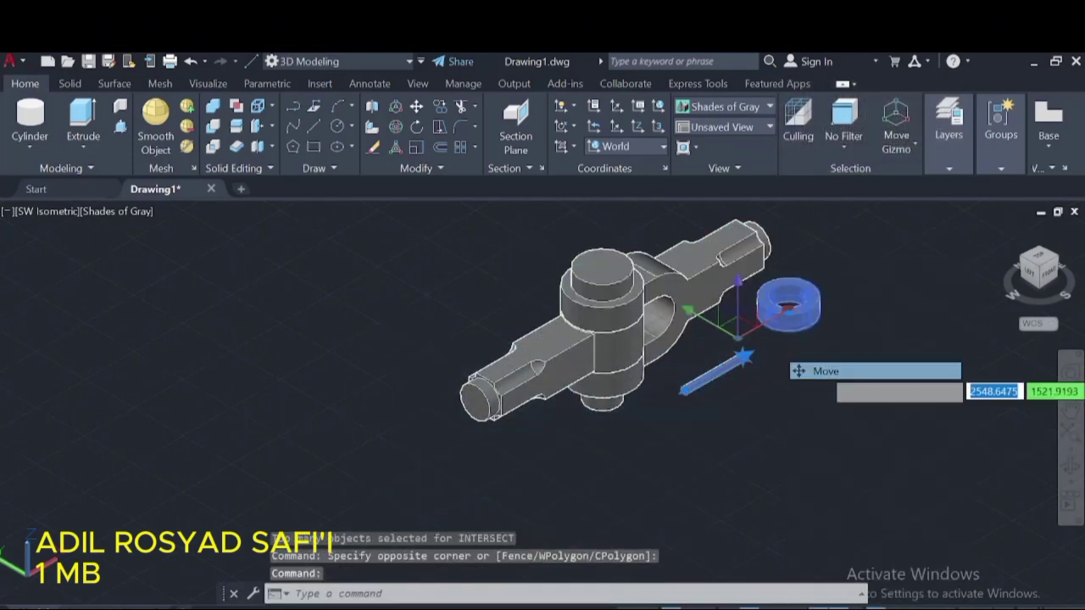
click(788, 307)
click(761, 391)
right_click(758, 388)
click(847, 416)
- Move the ring onto the lower end of the central pin using object snaps
key(Escape)
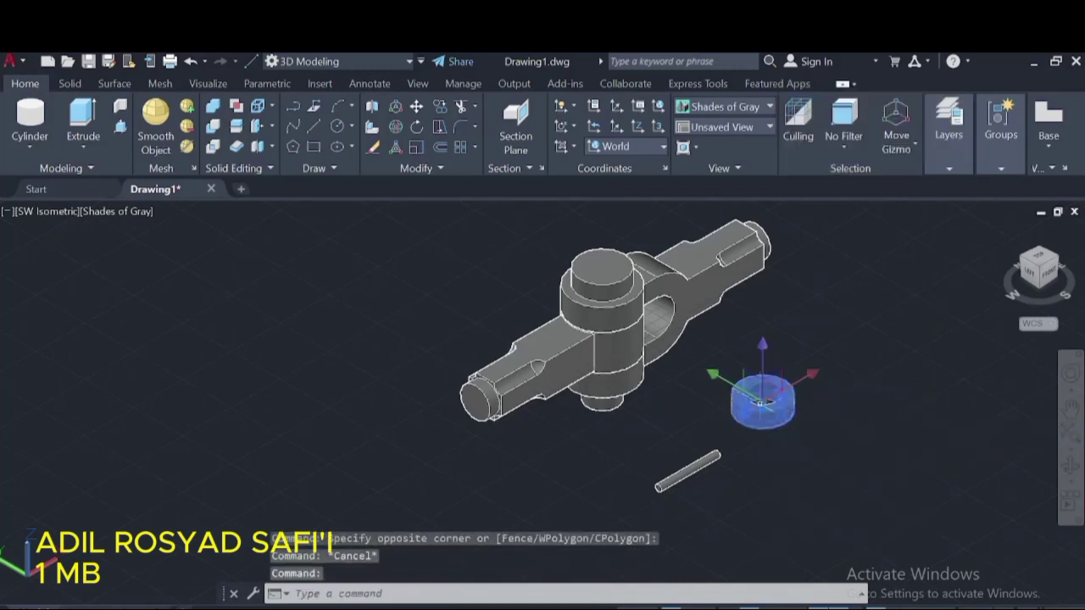
click(416, 106)
click(760, 397)
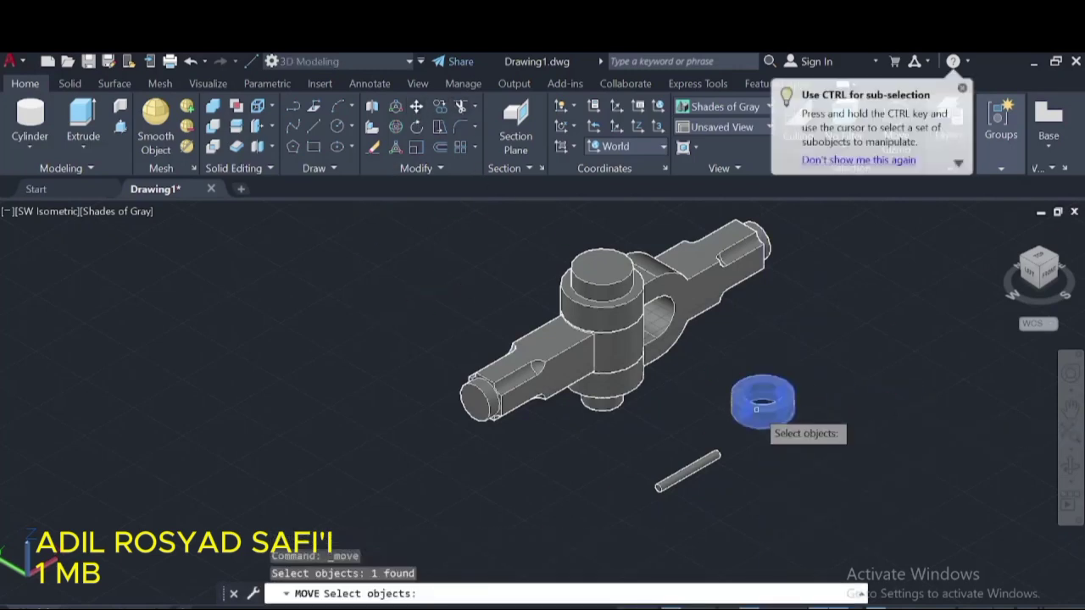
key(Return)
click(763, 400)
click(603, 373)
scroll(661, 481, up, 2)
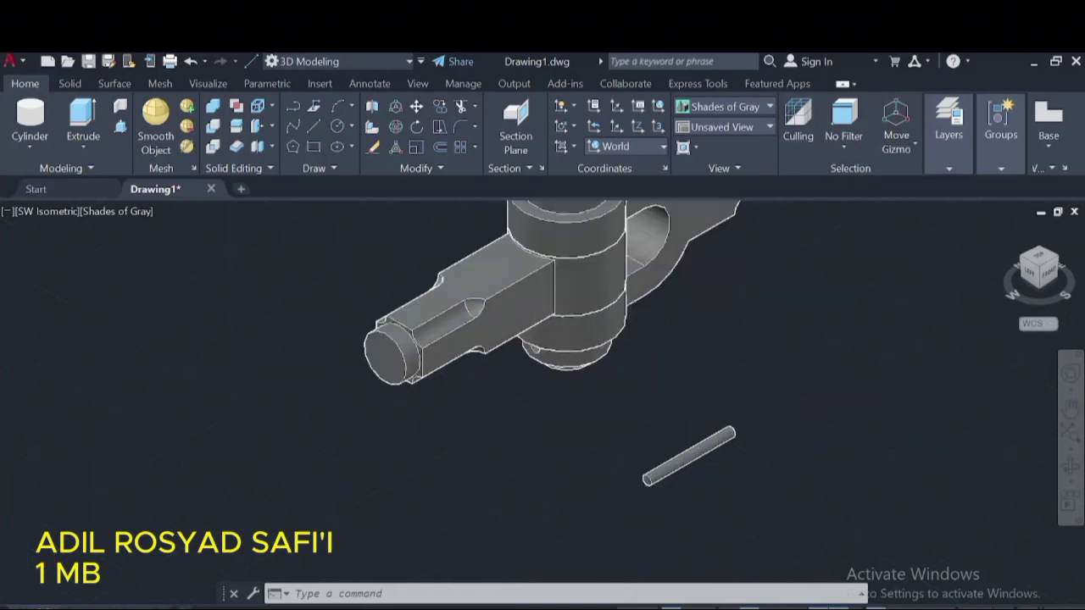
scroll(661, 481, up, 2)
scroll(666, 481, up, 1)
- Move the small cross pin so its end sits at the ring's hole
click(416, 106)
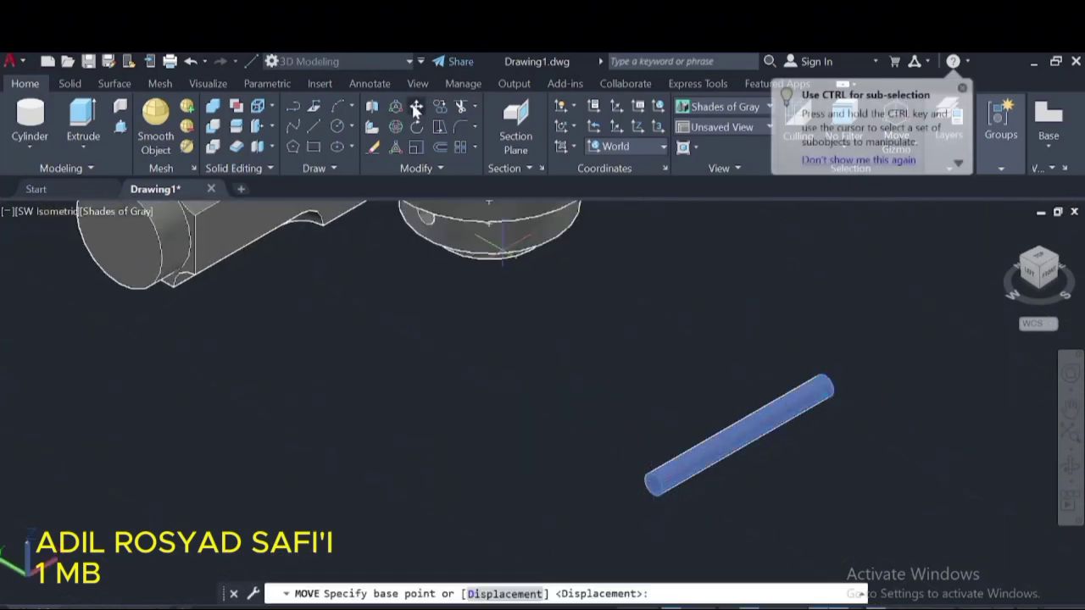
click(654, 485)
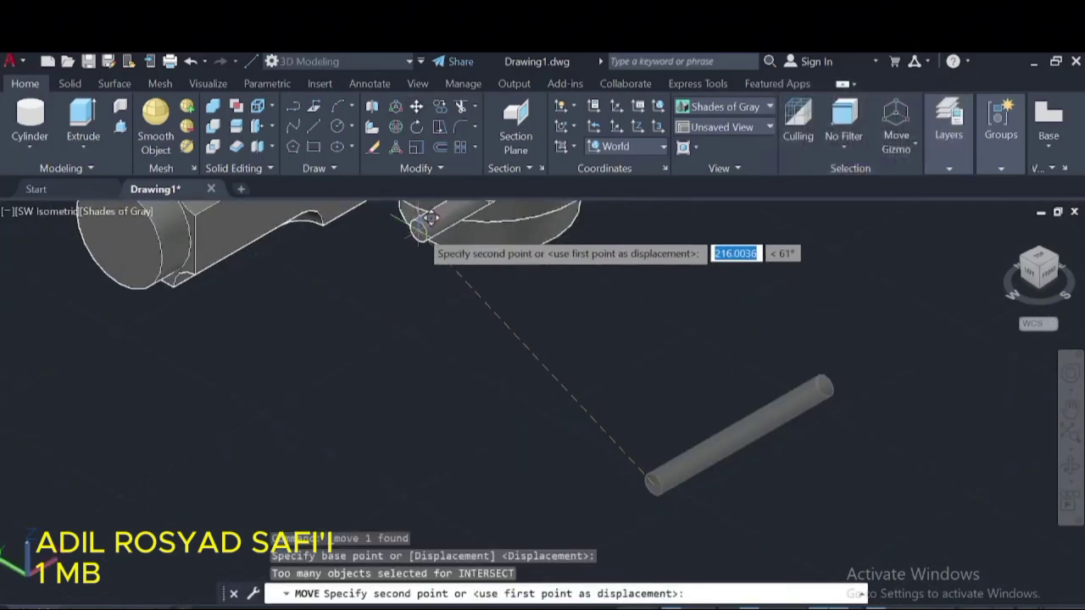
scroll(431, 471, up, 2)
middle_drag(430, 471, 436, 362)
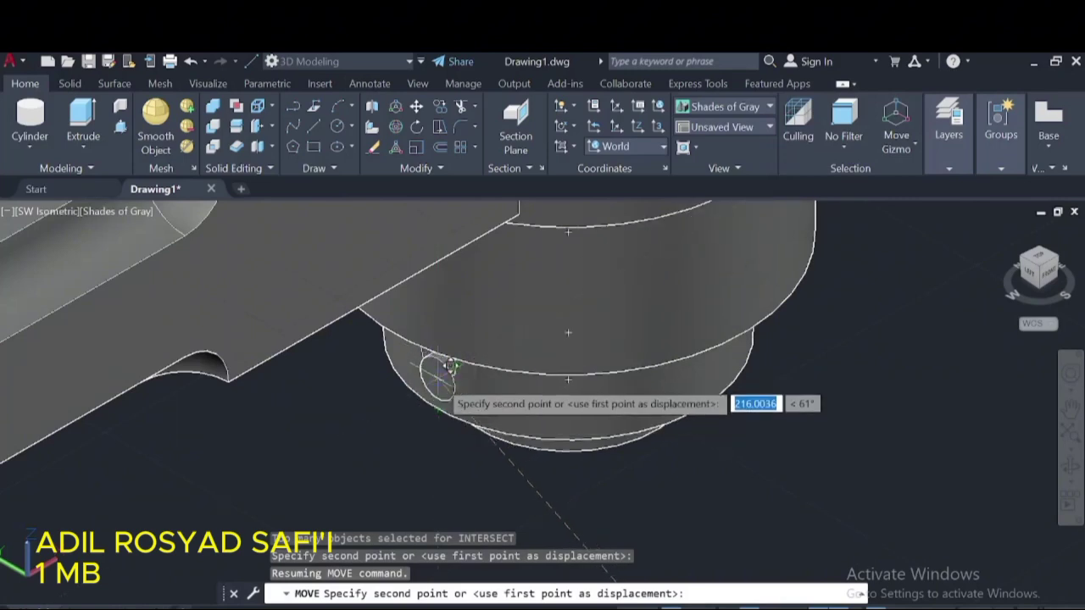
click(432, 367)
- Try shifting the cross pin 3 units from its end point
click(459, 472)
click(446, 373)
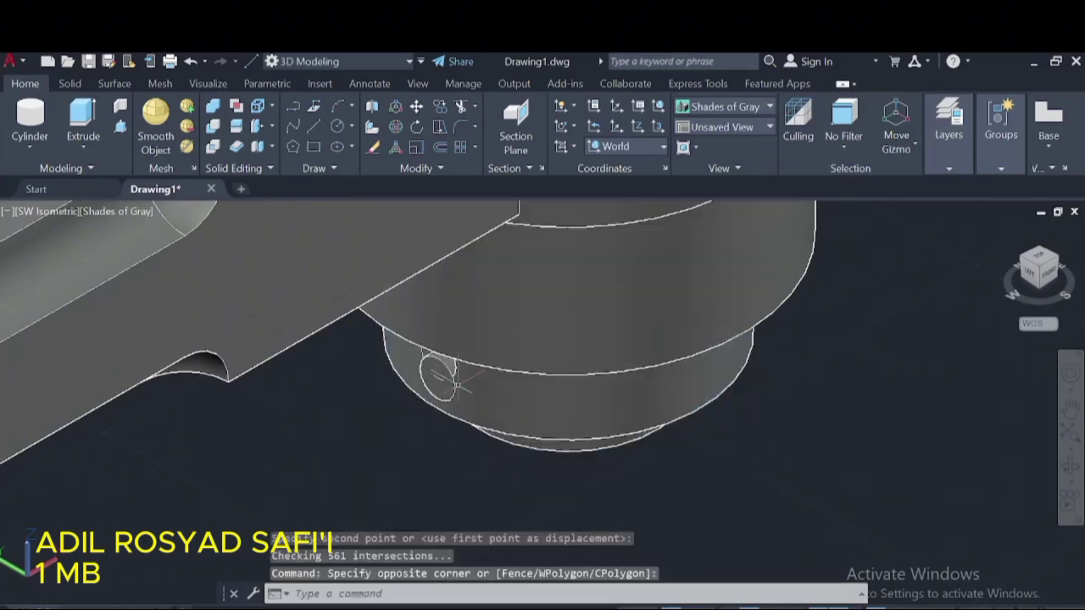
right_click(446, 373)
click(449, 351)
click(436, 370)
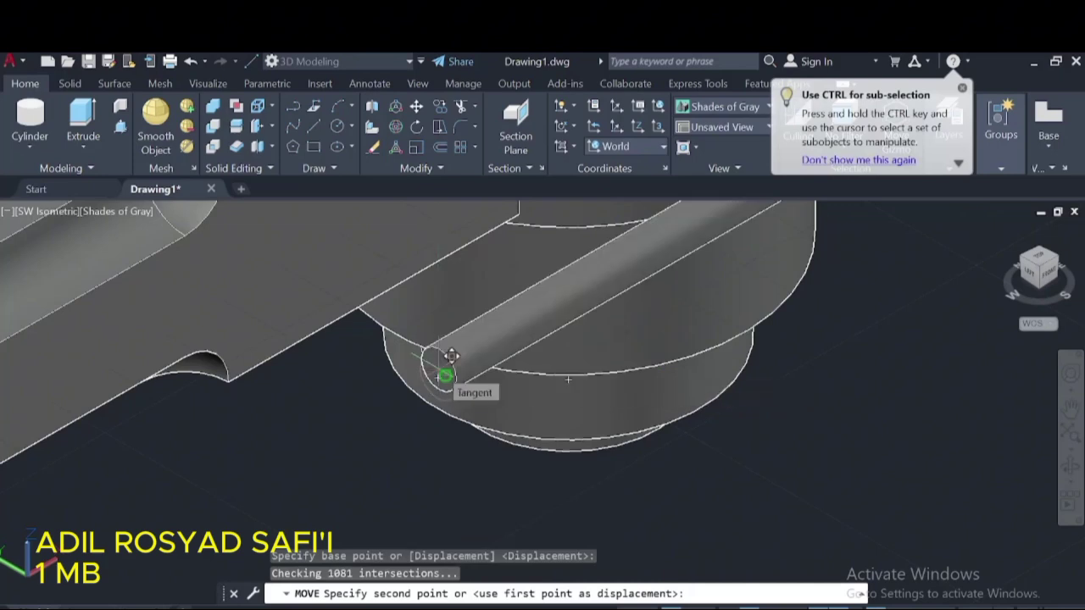
text(3)
key(Return)
- Undo the 3-unit shift and push the cross pin up into the collar instead
key(ctrl+z)
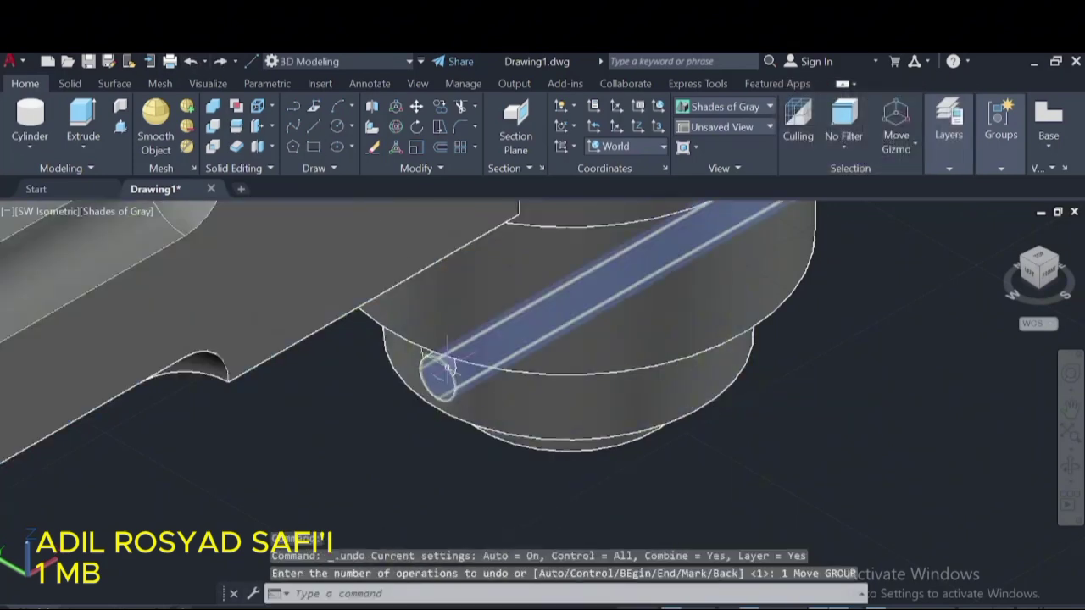
right_click(442, 375)
click(449, 350)
click(438, 374)
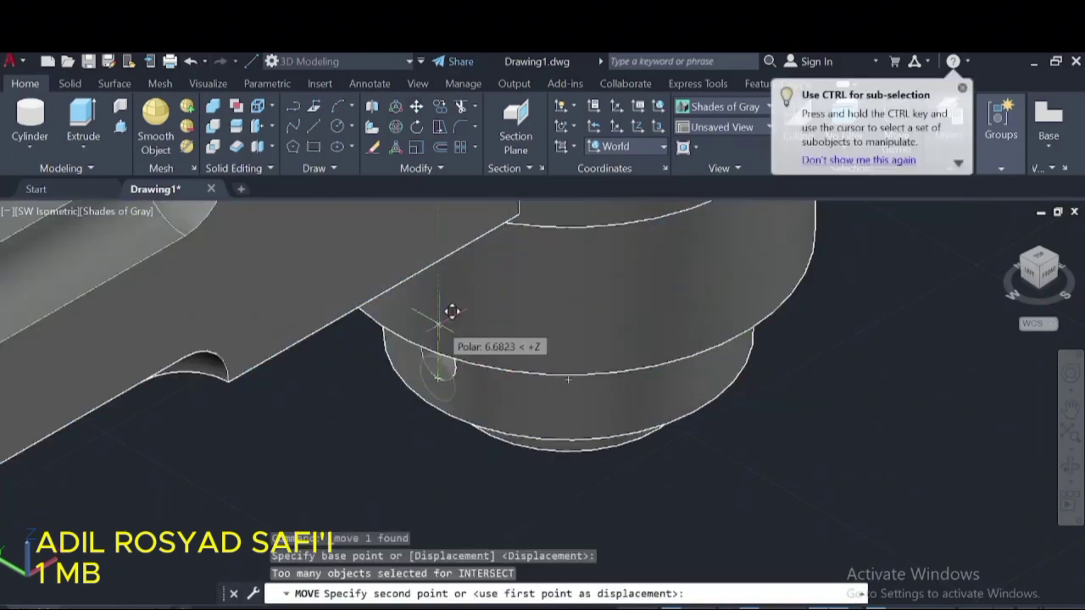
click(439, 307)
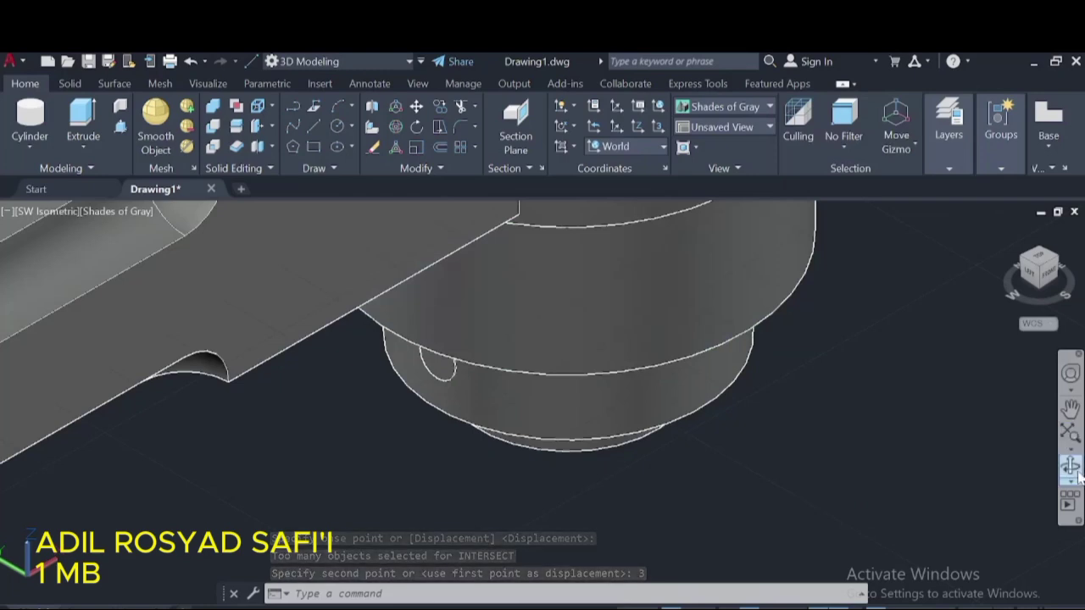
- Orbit the view to a front view of the collar
click(1070, 449)
click(954, 462)
drag(954, 449, 876, 411)
key(Escape)
- Move the cross pin 30 units left, then 20 units back right
click(881, 330)
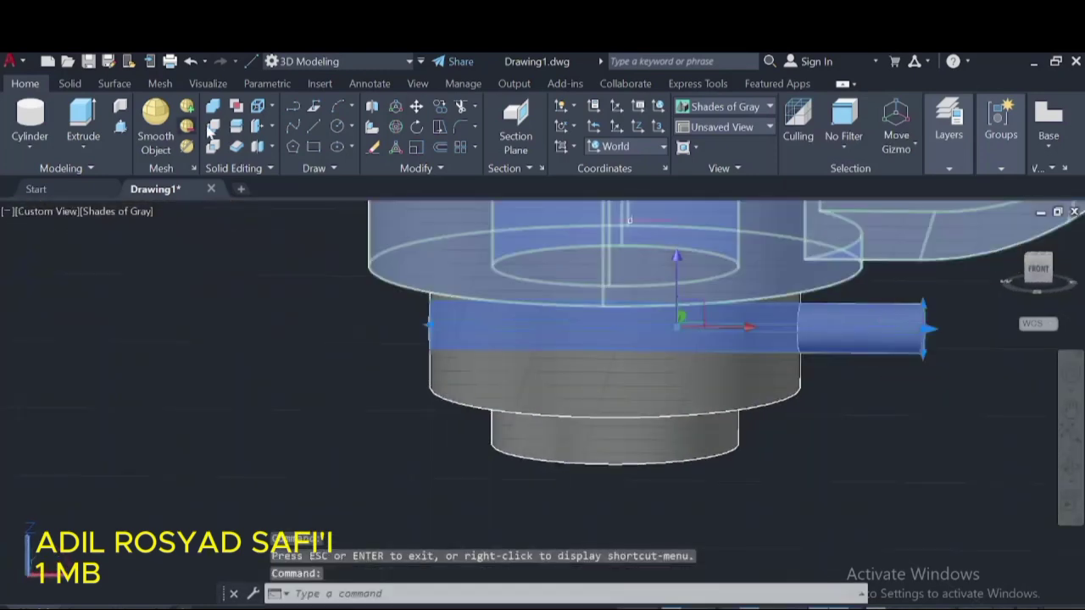
text(m)
key(Return)
click(923, 329)
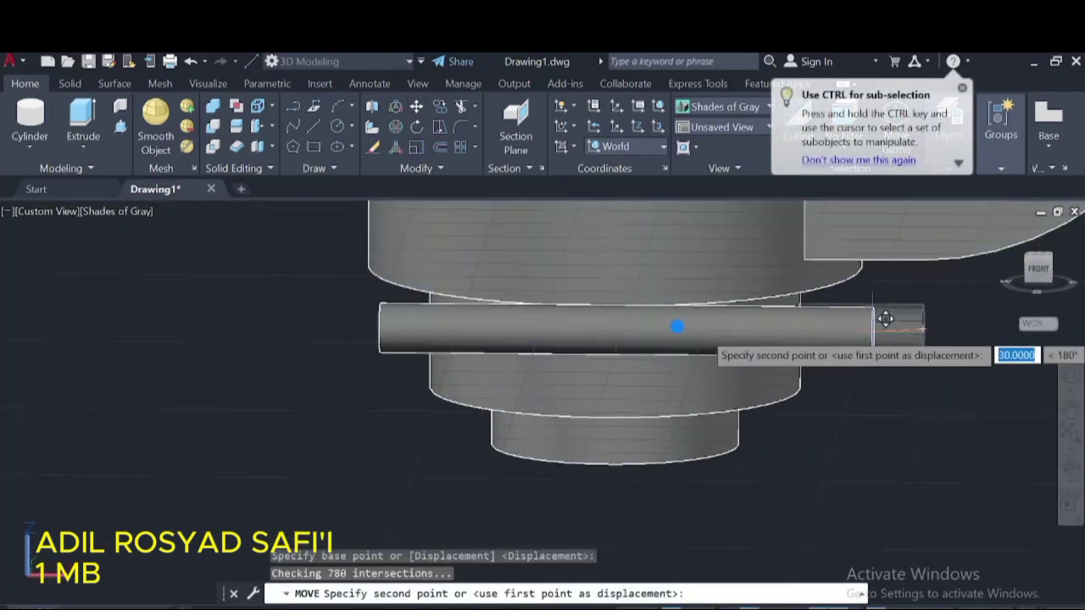
text(30)
key(Return)
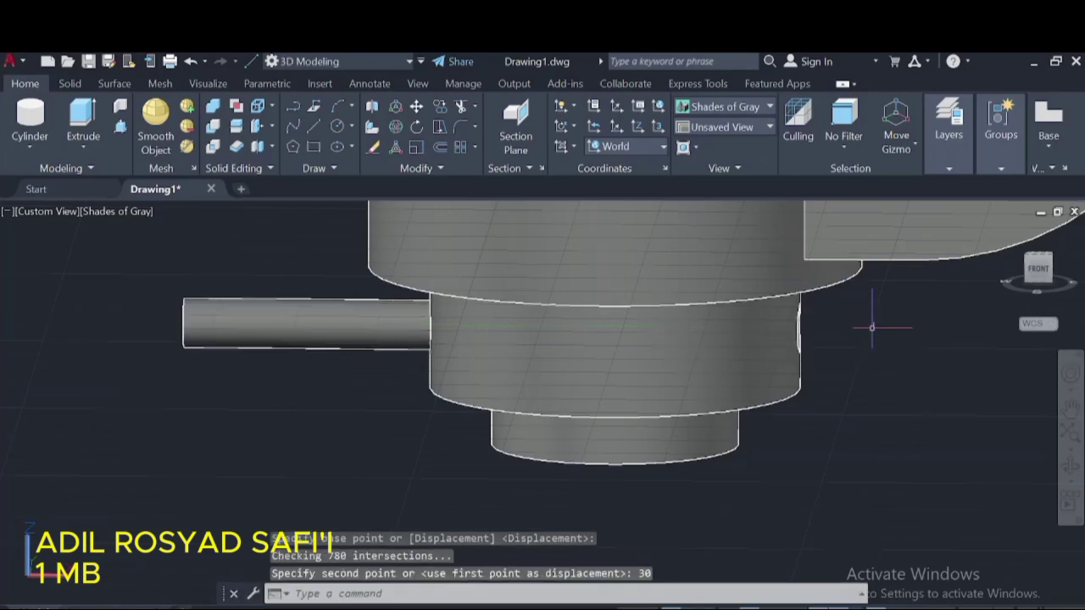
click(280, 326)
click(416, 109)
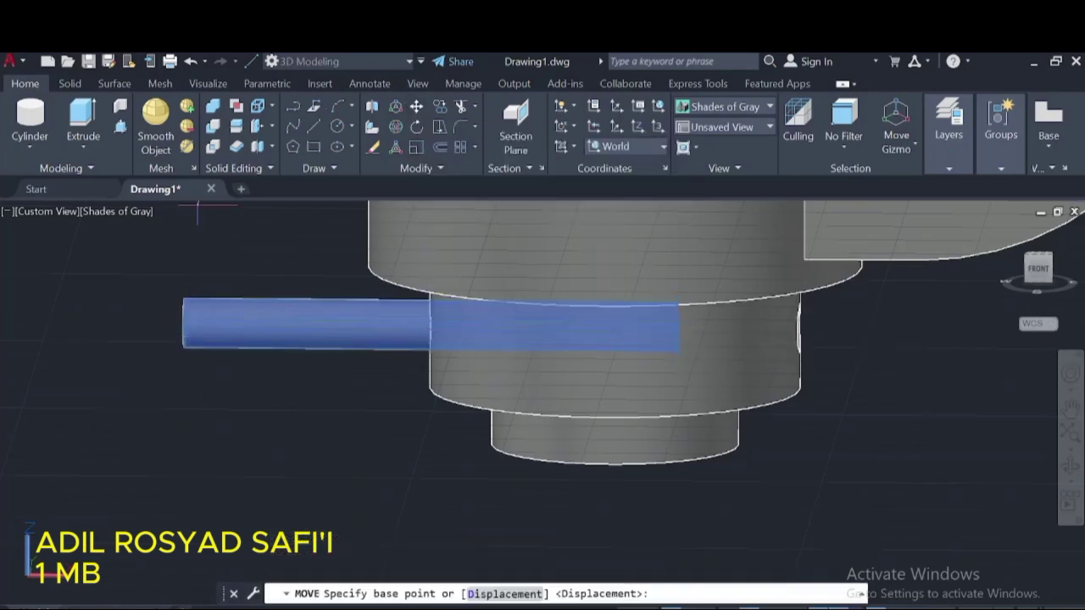
click(183, 323)
text(20)
key(Return)
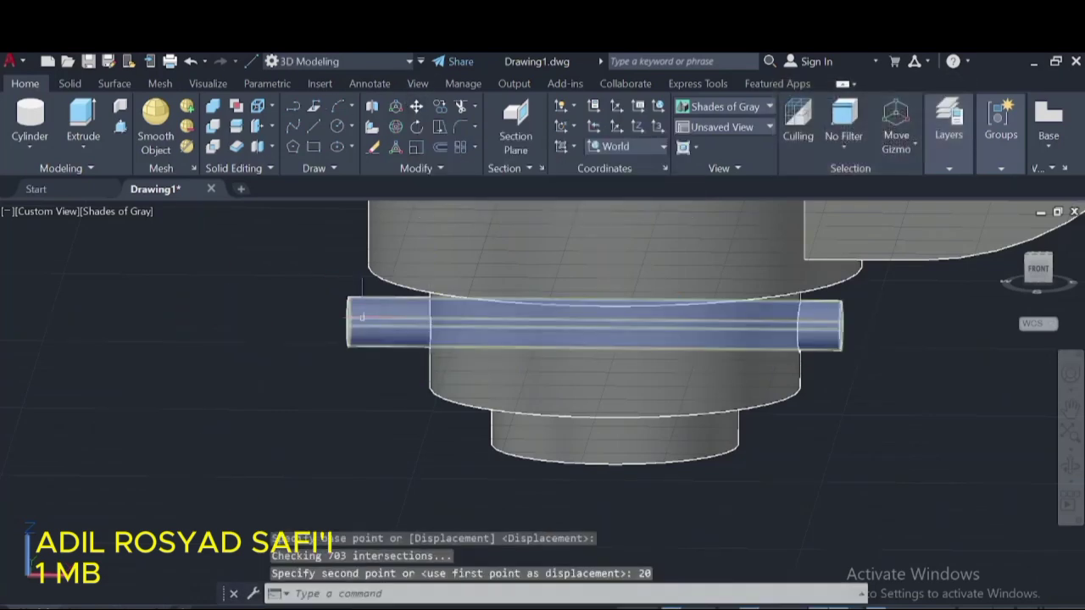
- Shift the pin a further 5 and 2.5 units to centre it, then zoom out
click(350, 320)
click(349, 320)
key(Escape)
click(416, 108)
click(352, 321)
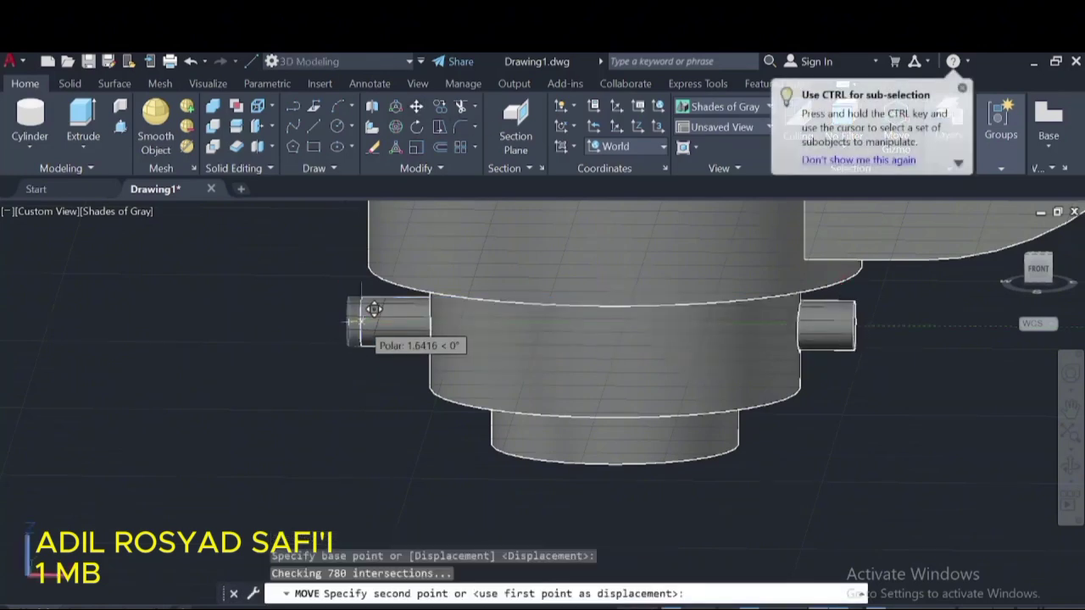
text(5)
key(Return)
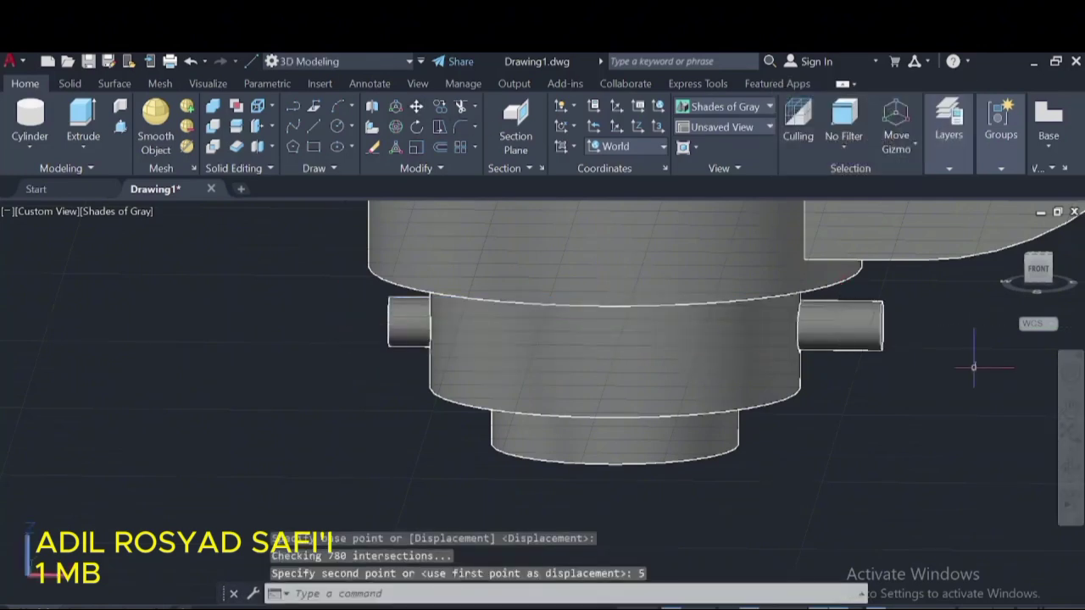
click(884, 319)
key(Return)
click(882, 325)
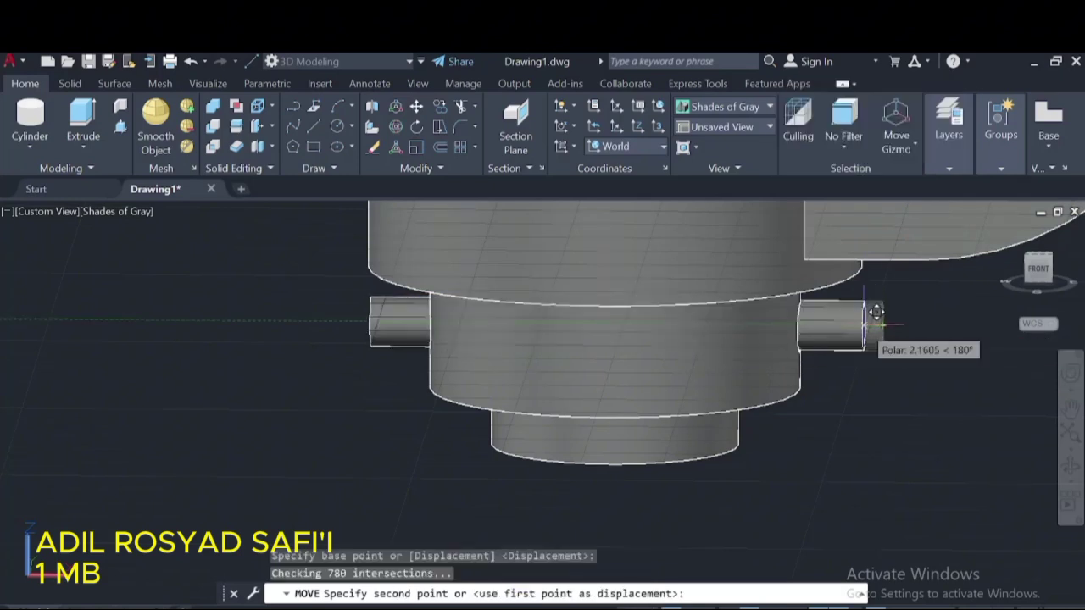
text(2.5)
key(Return)
scroll(881, 322, down, 3)
scroll(1005, 448, down, 3)
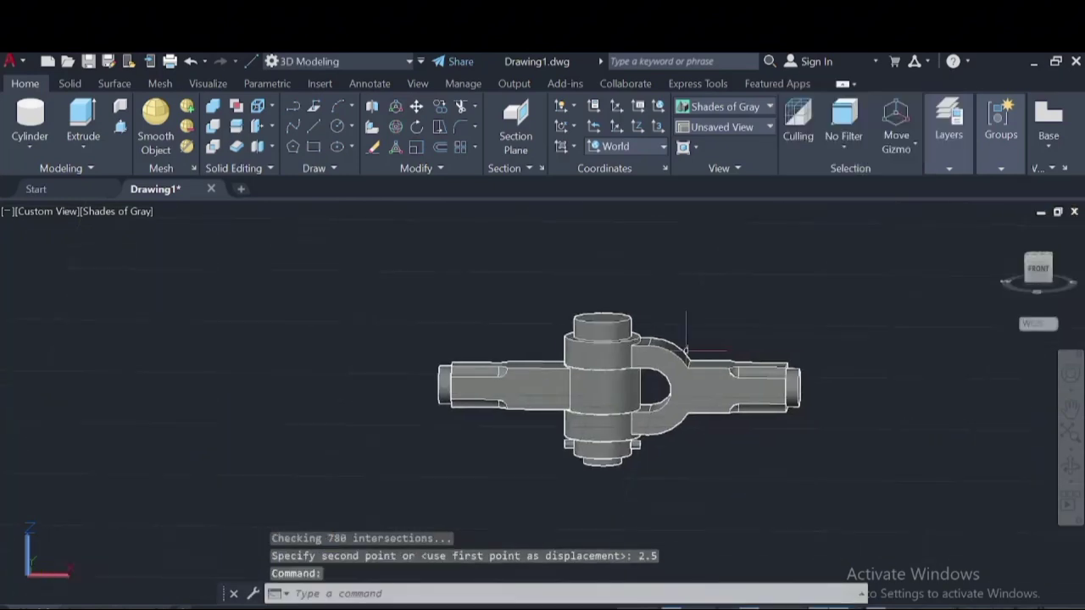